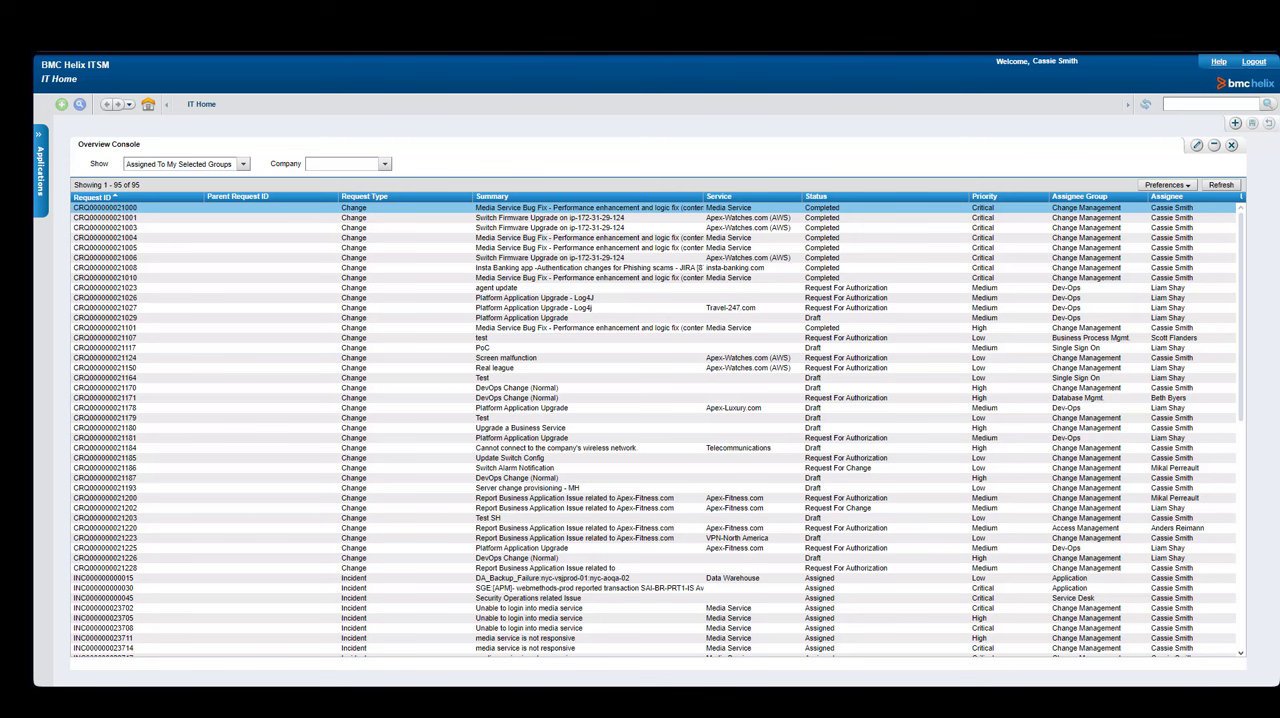
- Open the Change Request service request definition from the Service Catalog Manager Console
left_click(40, 138)
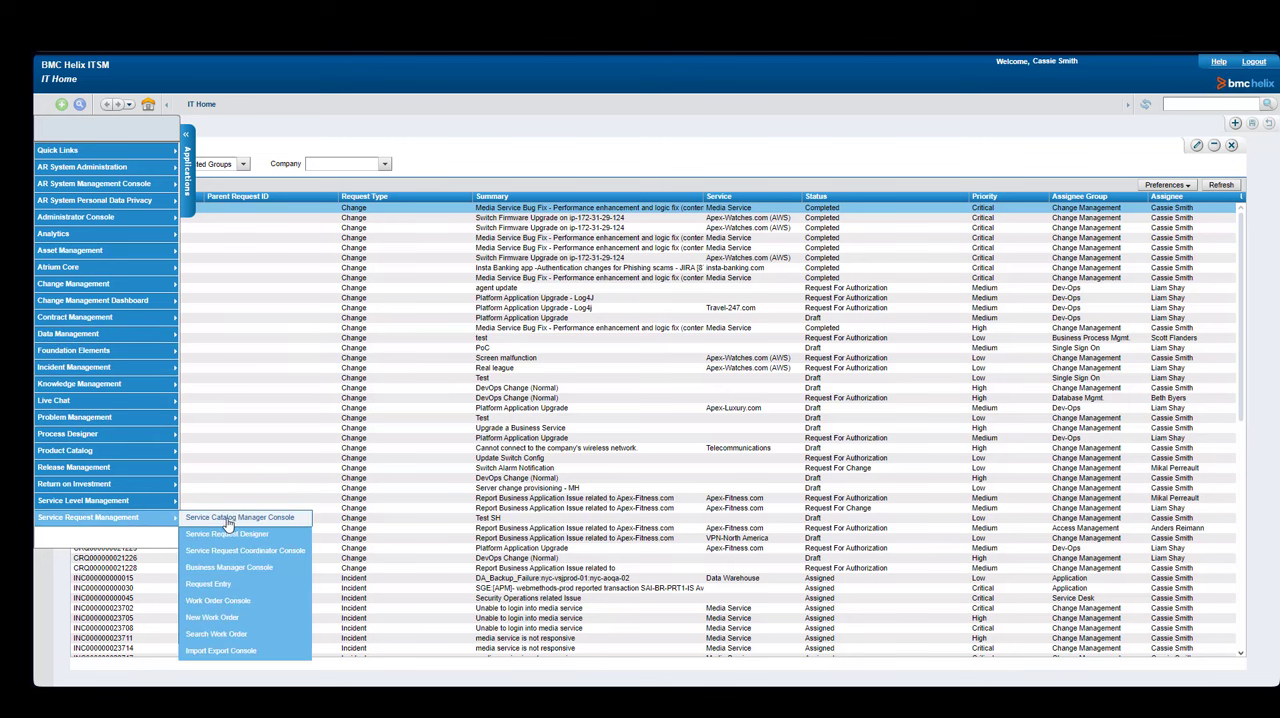
left_click(226, 521)
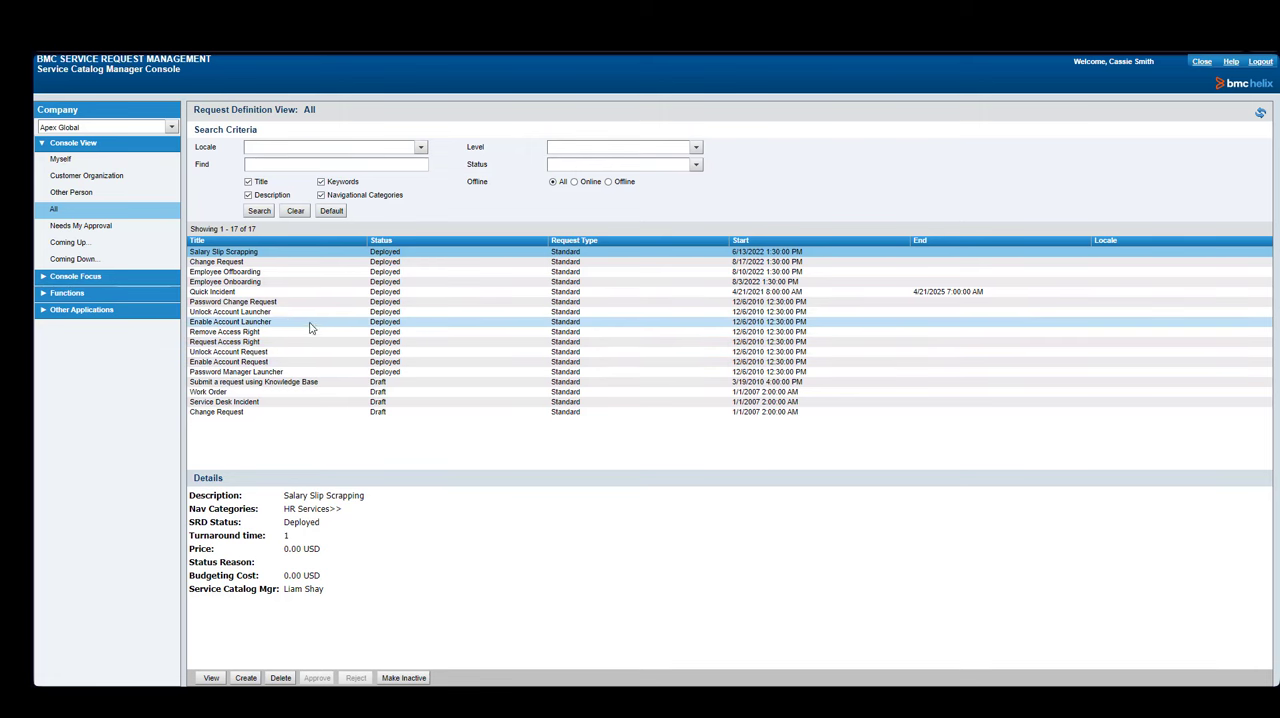
left_click(256, 264)
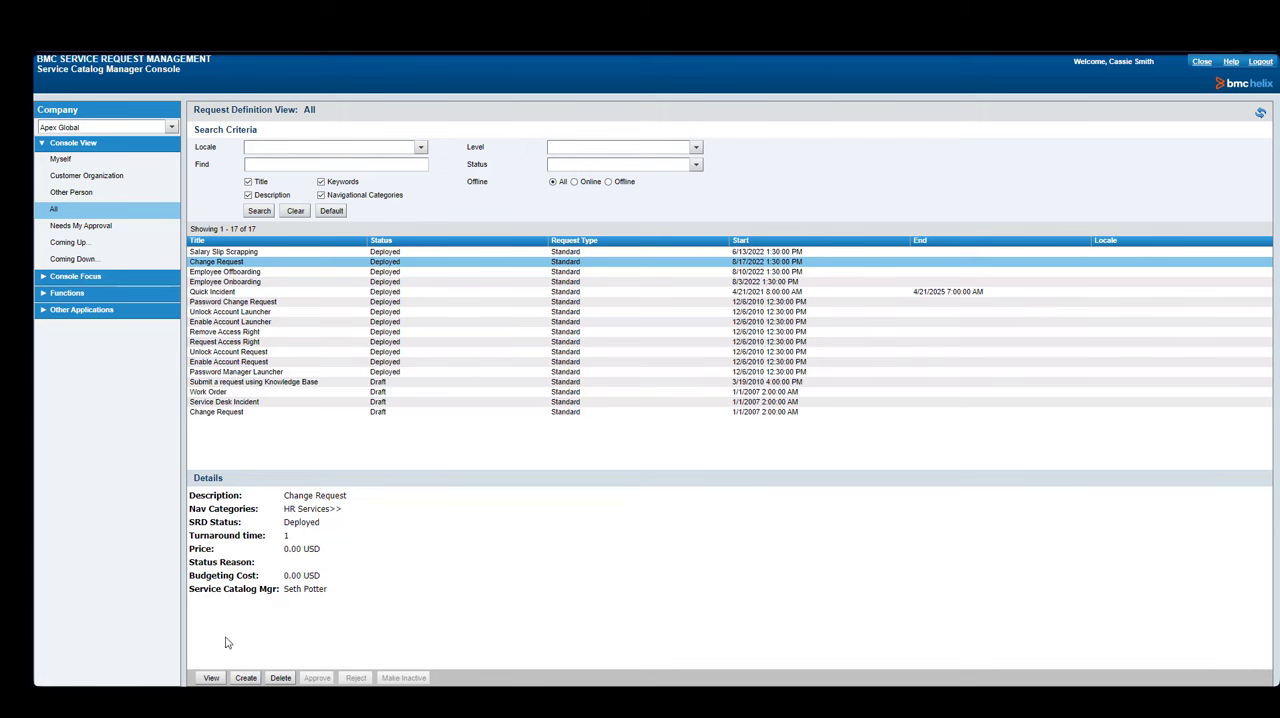
left_click(213, 682)
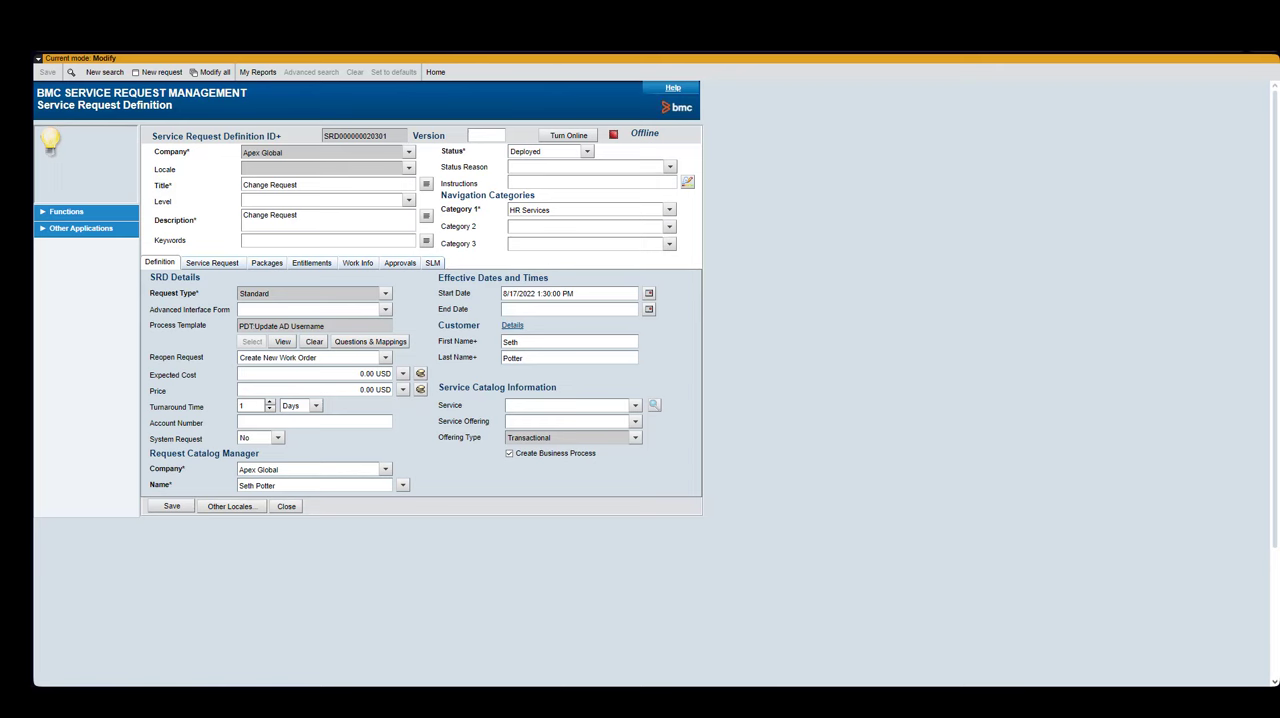
- Set the Change Request definition's service request approval type to Person
left_click(207, 263)
left_click(330, 297)
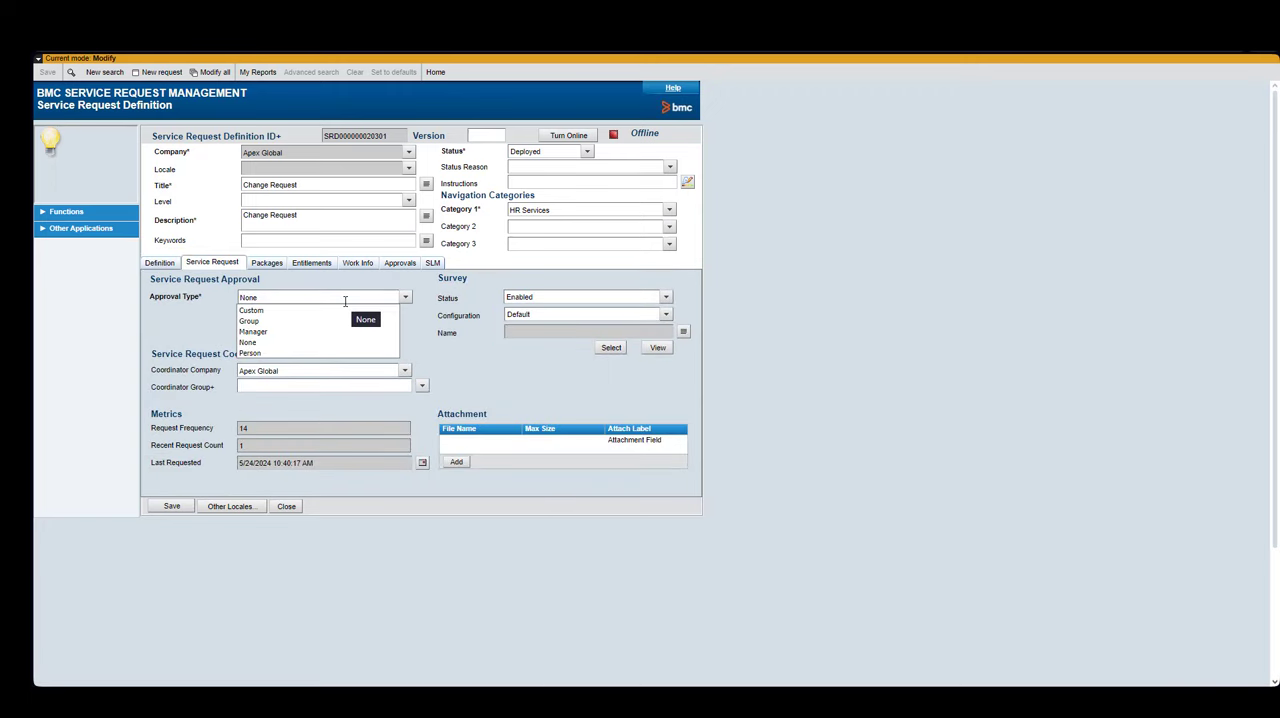
left_click(268, 353)
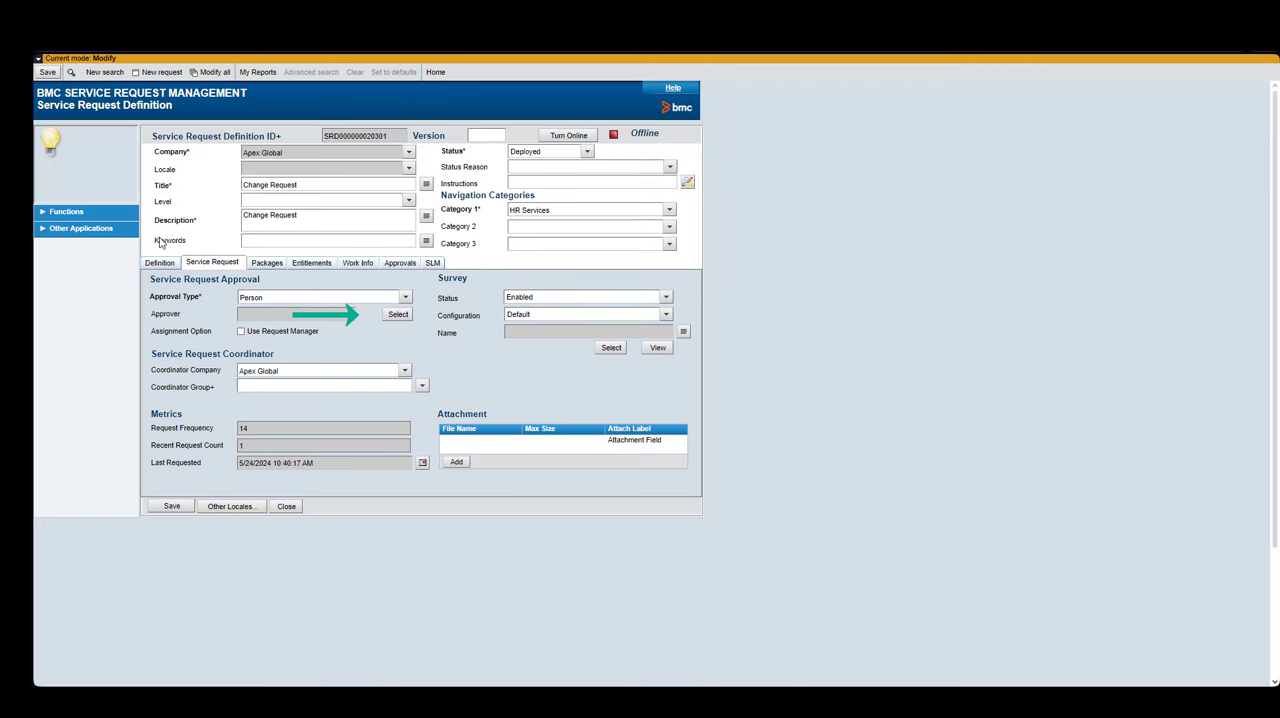
- Choose the approver through a people search in Apex Global by last name, then save the definition
left_click(398, 314)
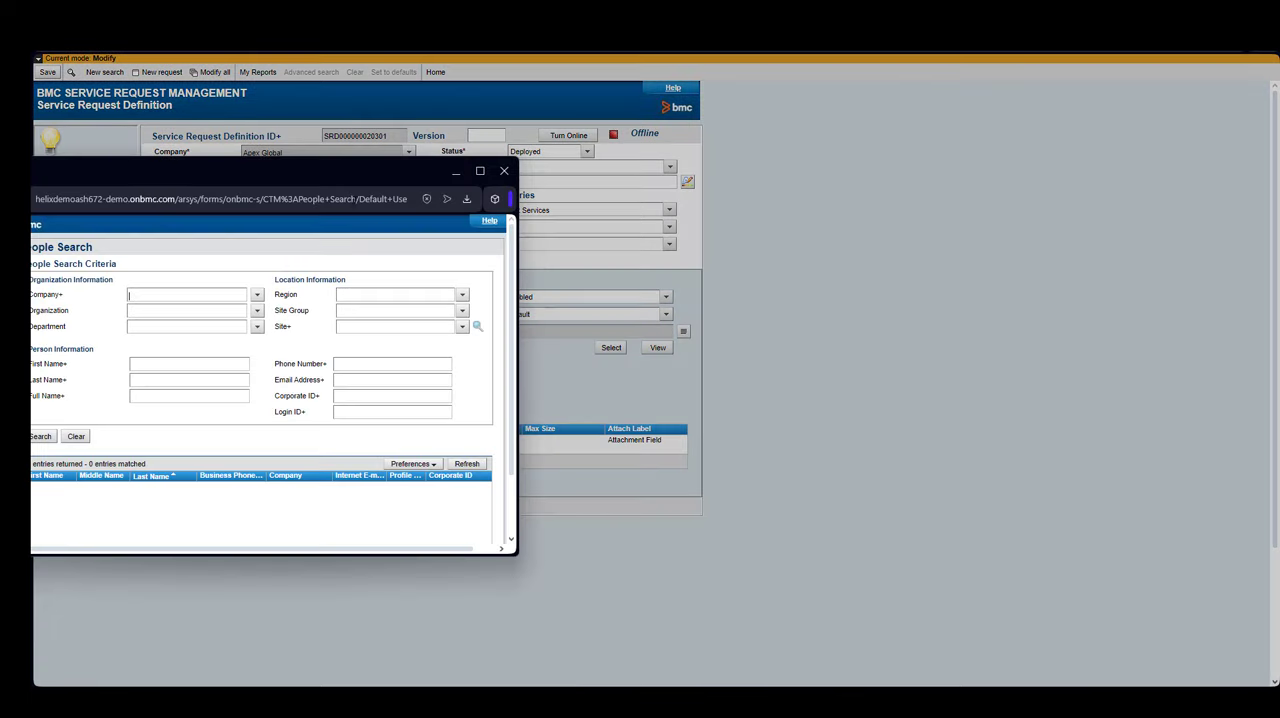
left_click_drag(340, 174, 573, 176)
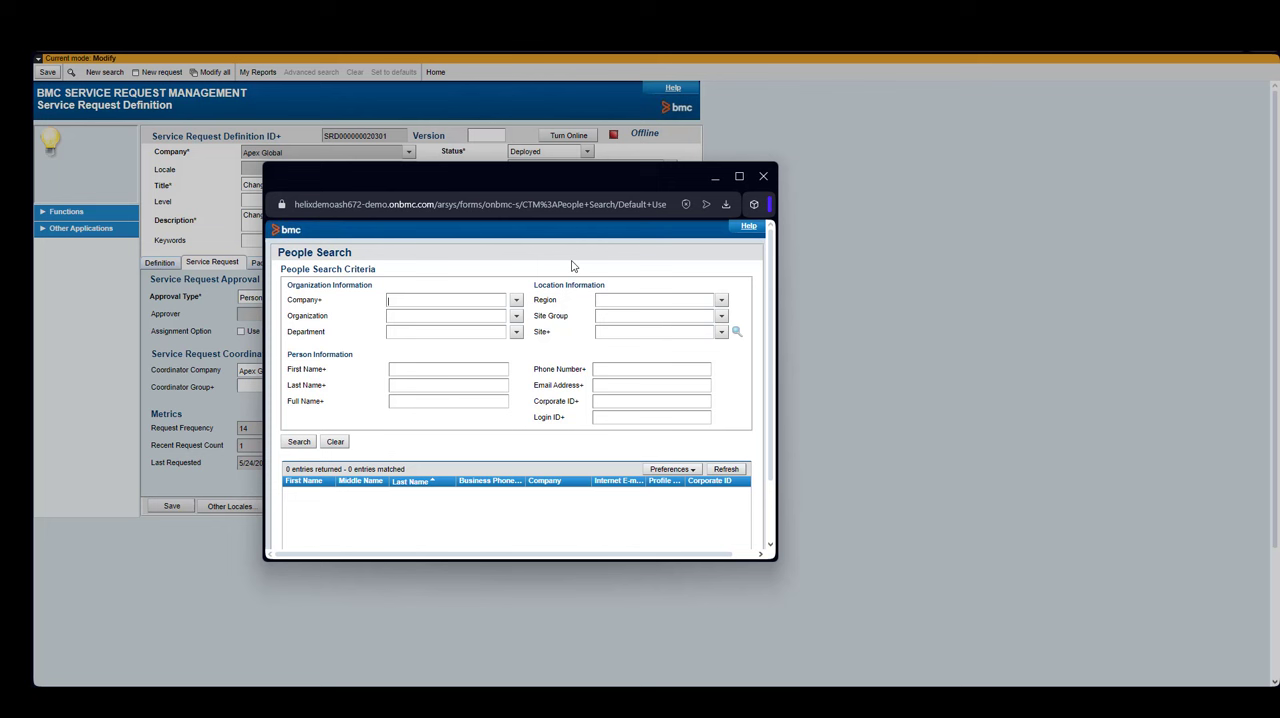
left_click(516, 300)
left_click(553, 326)
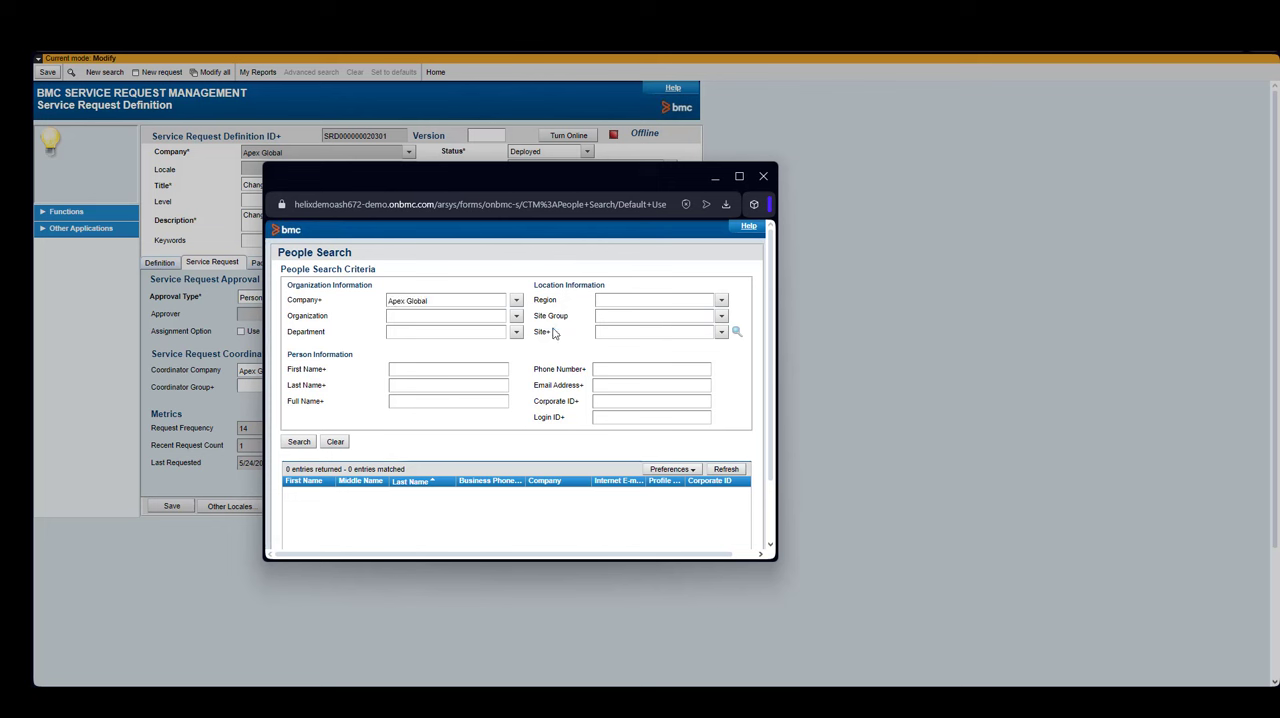
left_click(406, 389)
type("Potter")
key("Return")
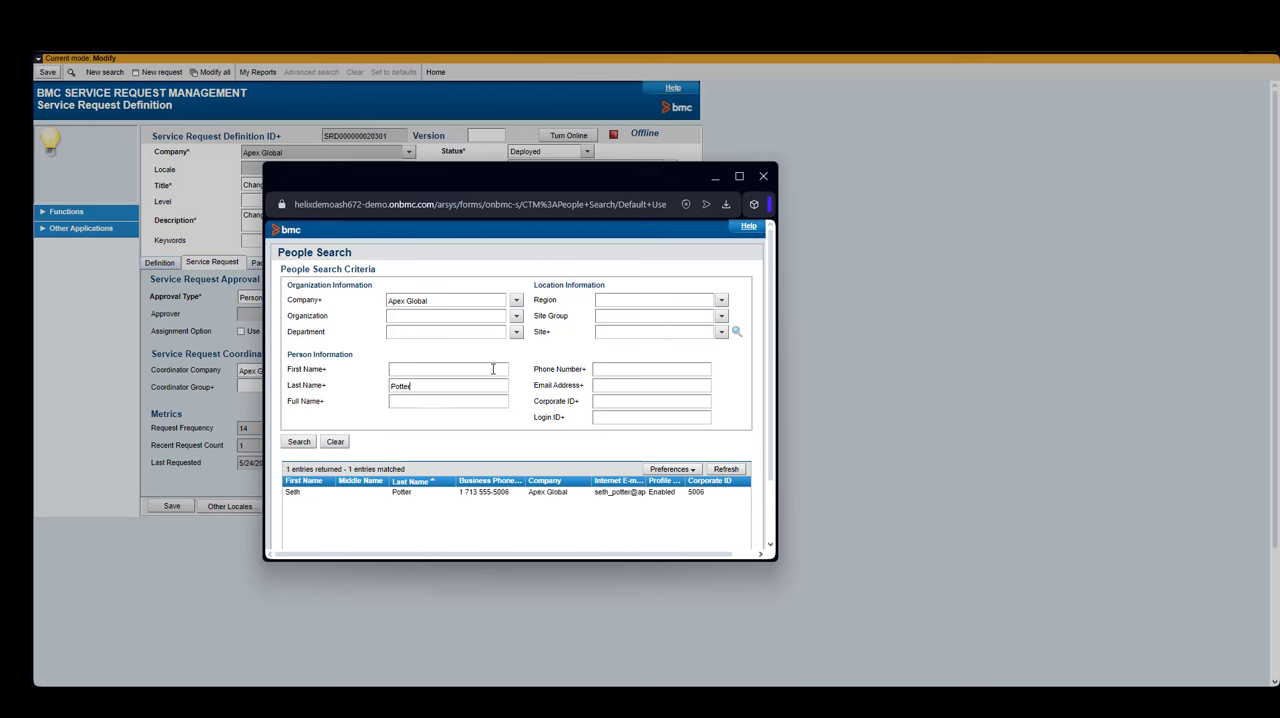
left_click(400, 493)
double_click(400, 493)
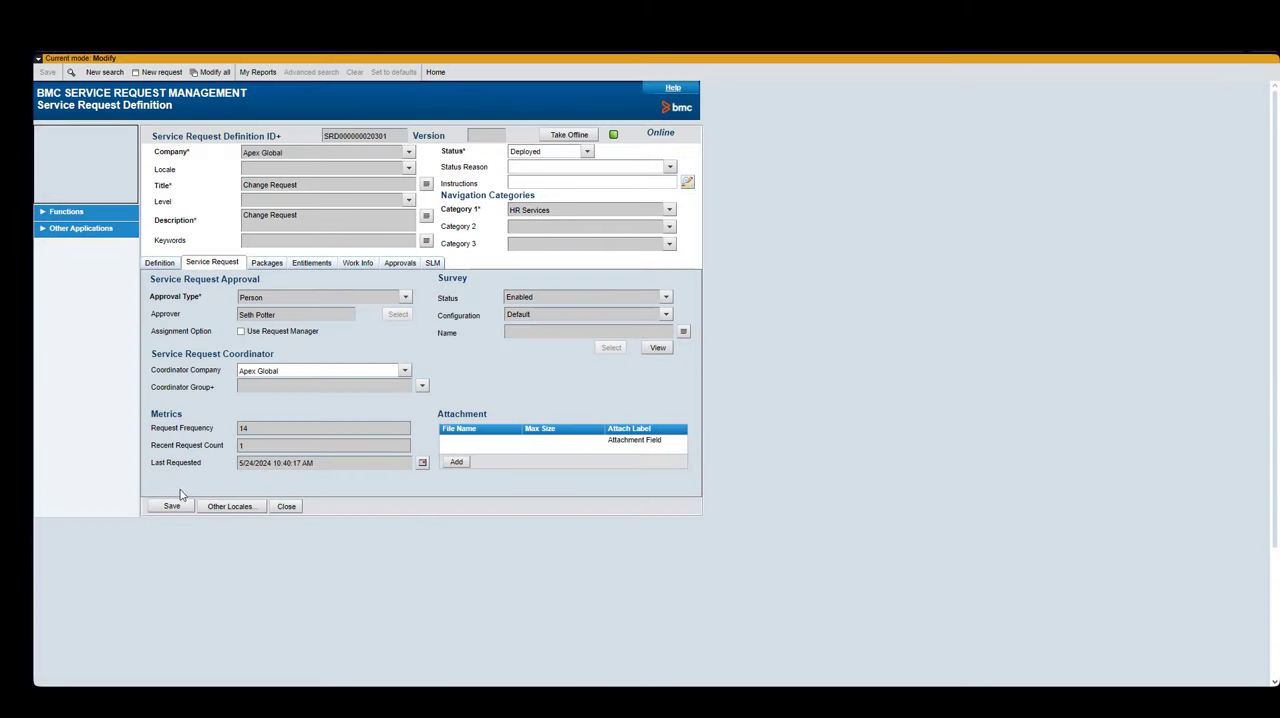
left_click(171, 506)
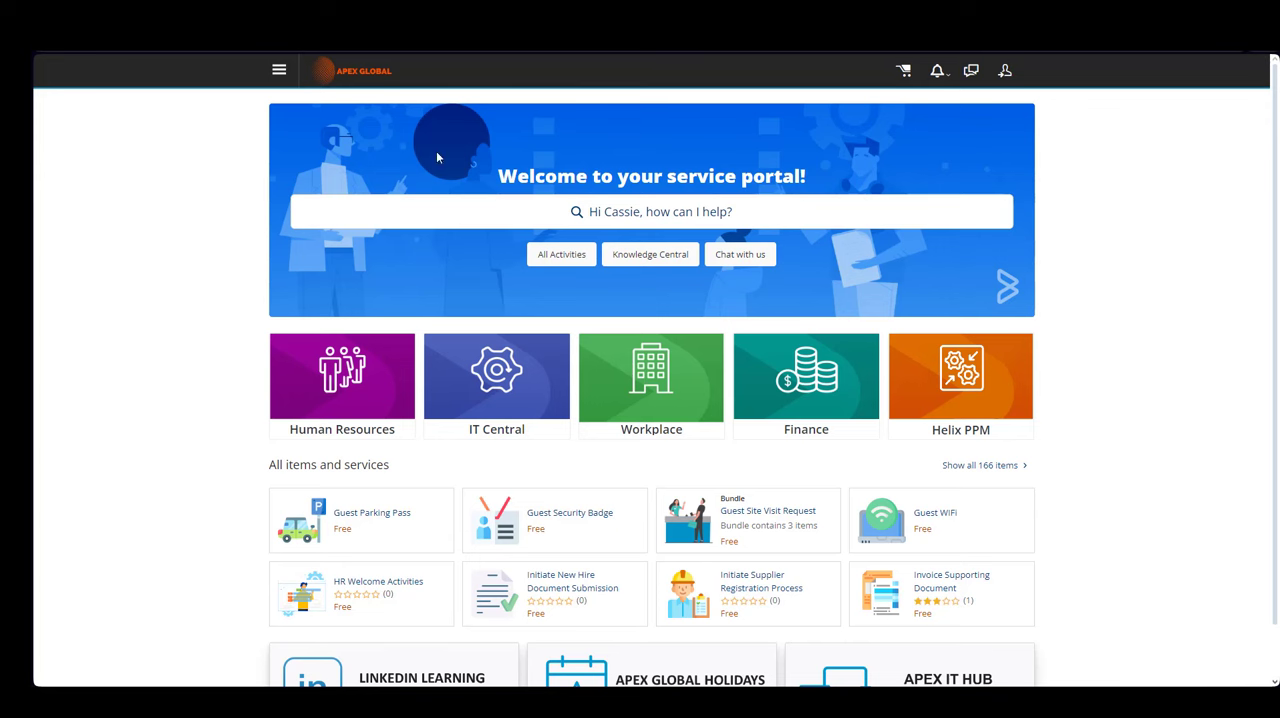
- Search the service portal for Change and start a request for the HR Services Change Request item
left_click(609, 215)
left_click(302, 188)
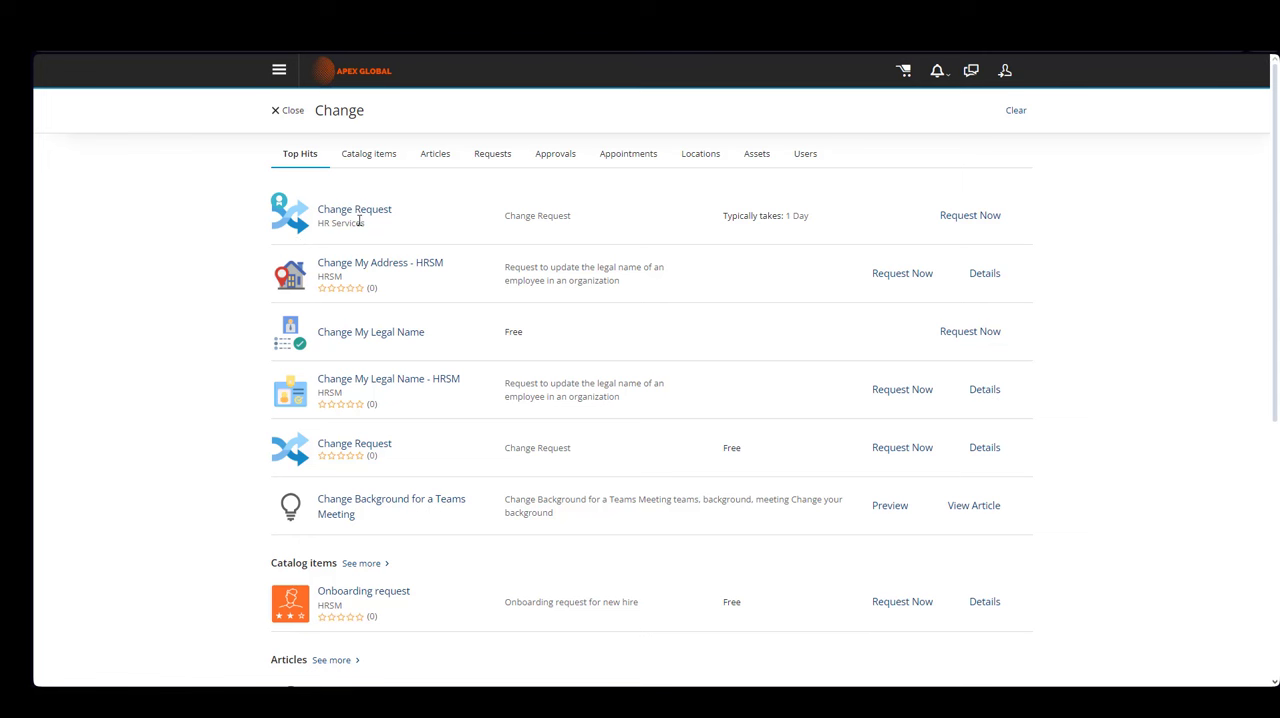
left_click(966, 218)
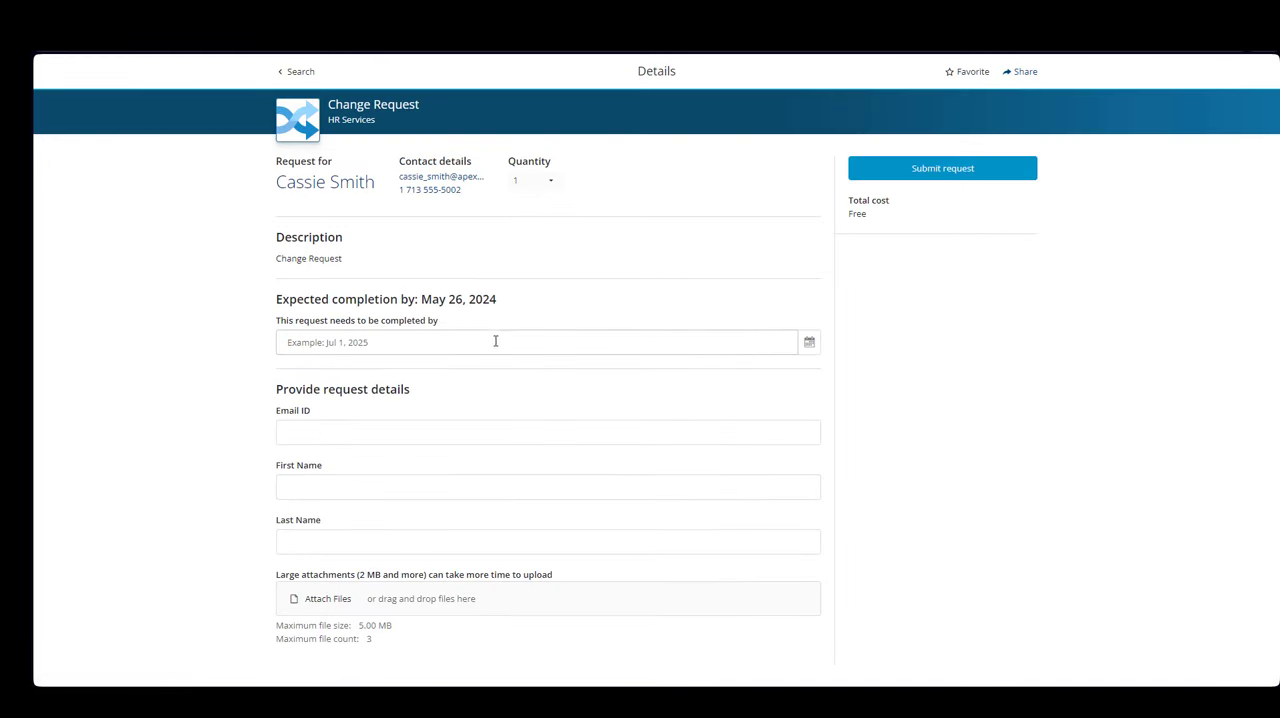
- Set the request's required completion date to May 31, 2024
left_click(809, 345)
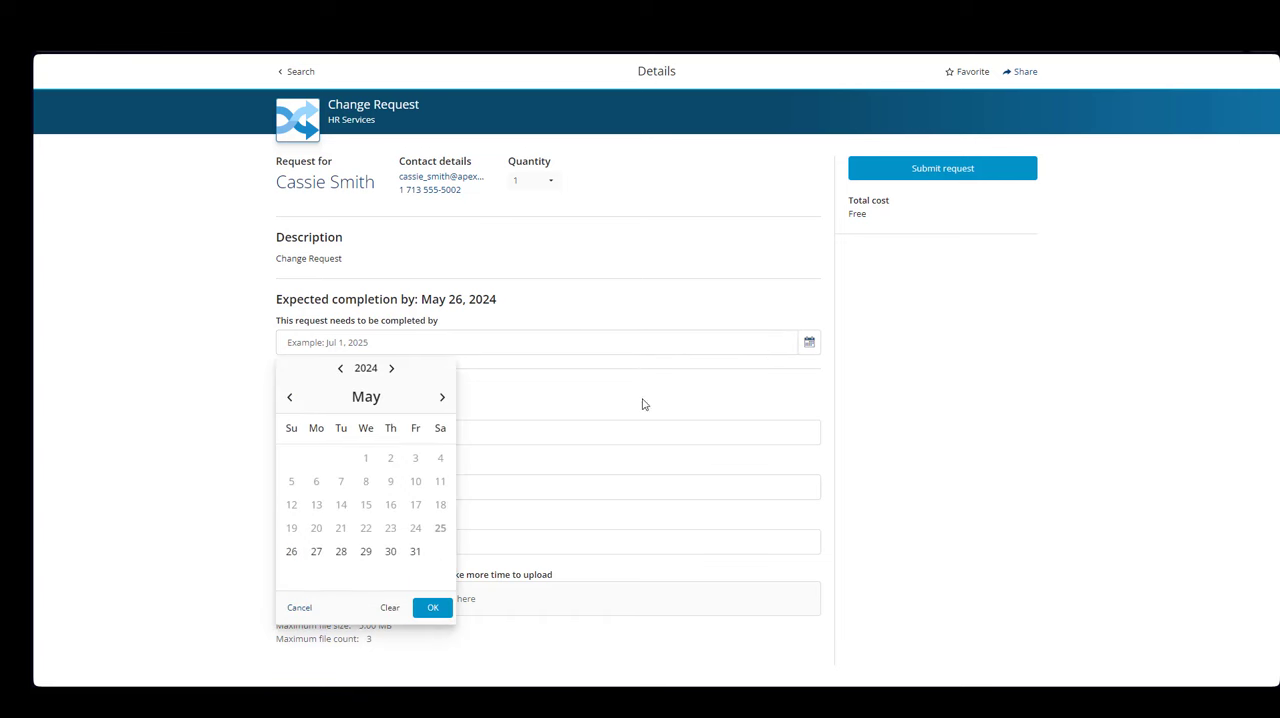
left_click(415, 551)
left_click(431, 607)
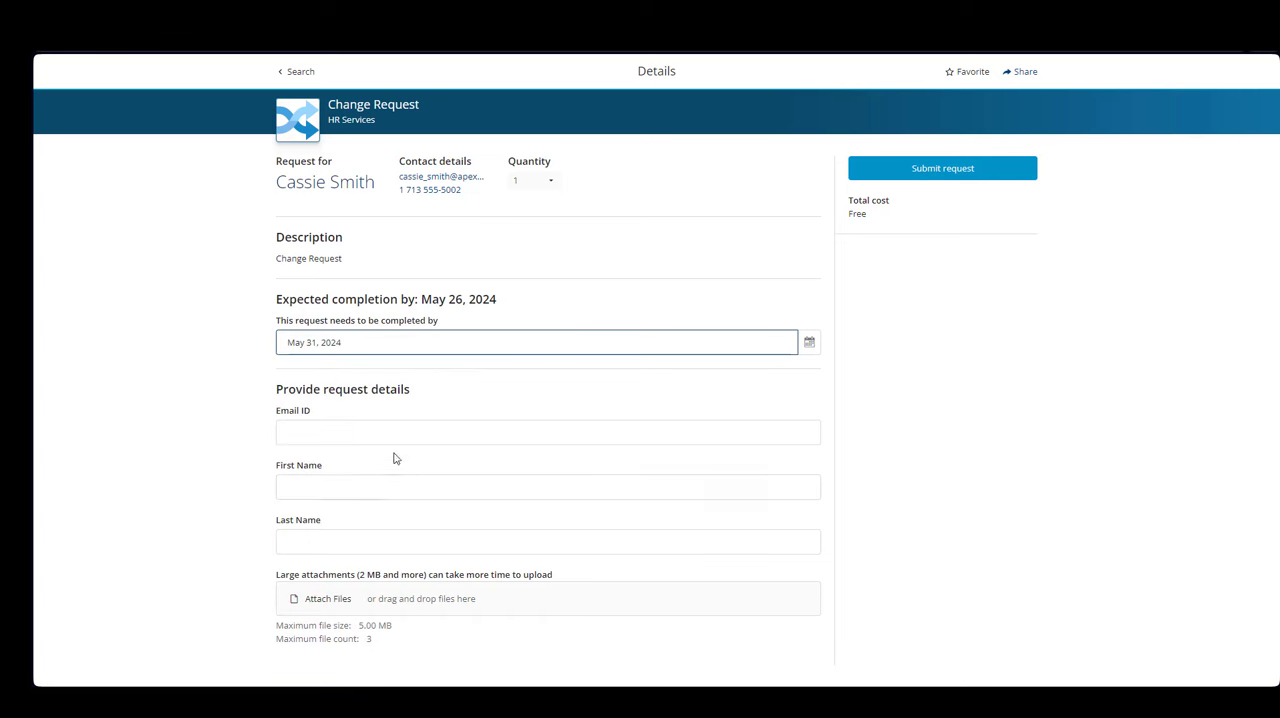
- Fill in the requester's email ID, first name and last name, then submit the request
left_click(380, 434)
left_click(393, 467)
left_click(369, 490)
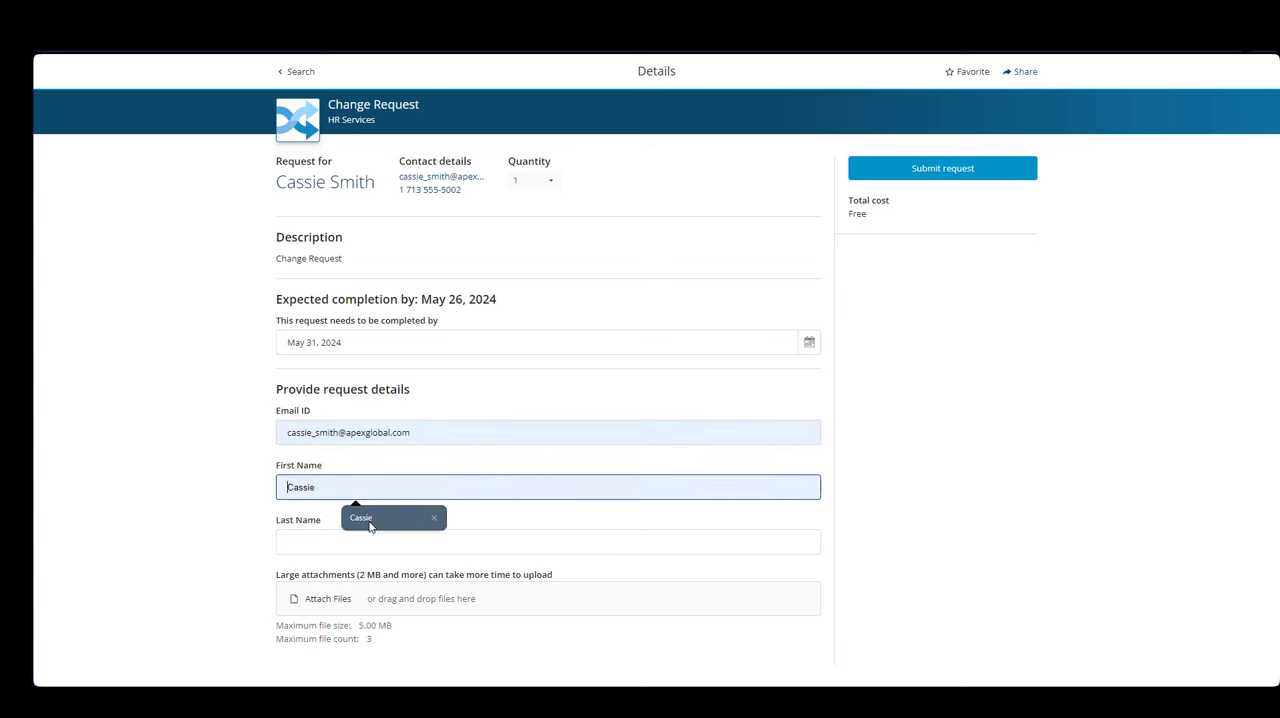
left_click(369, 520)
left_click(364, 543)
left_click(365, 570)
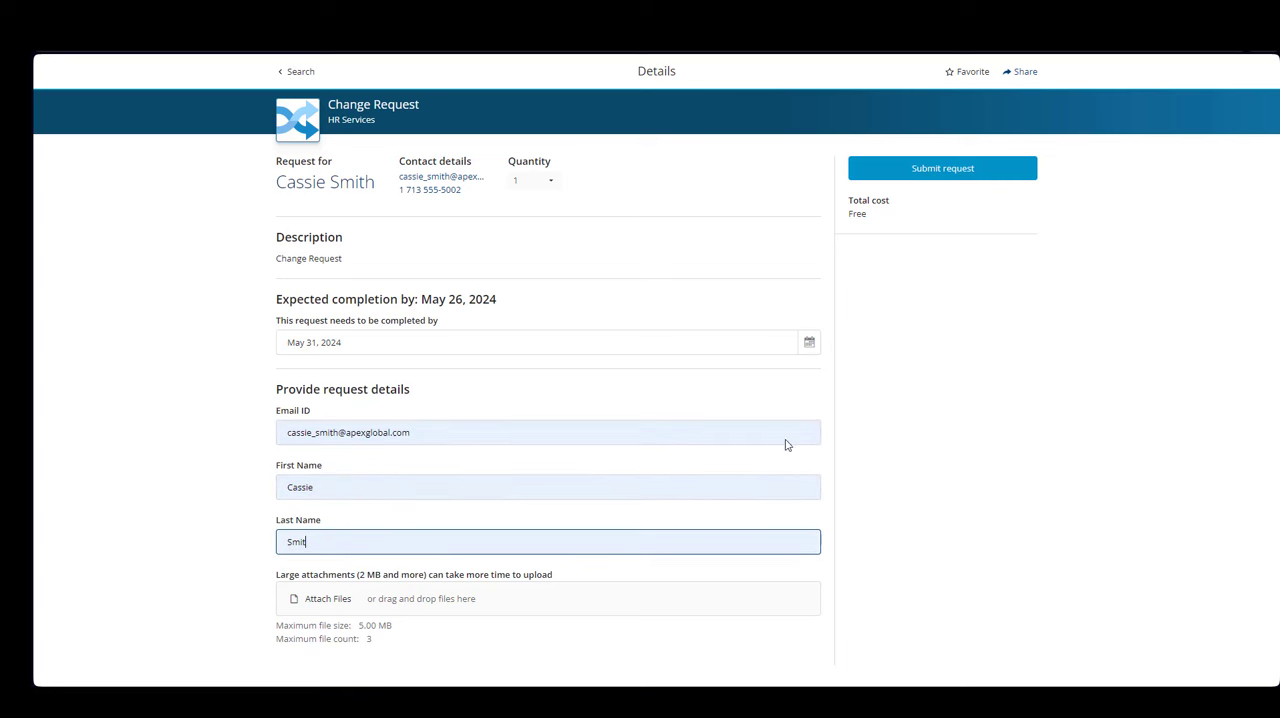
left_click(915, 176)
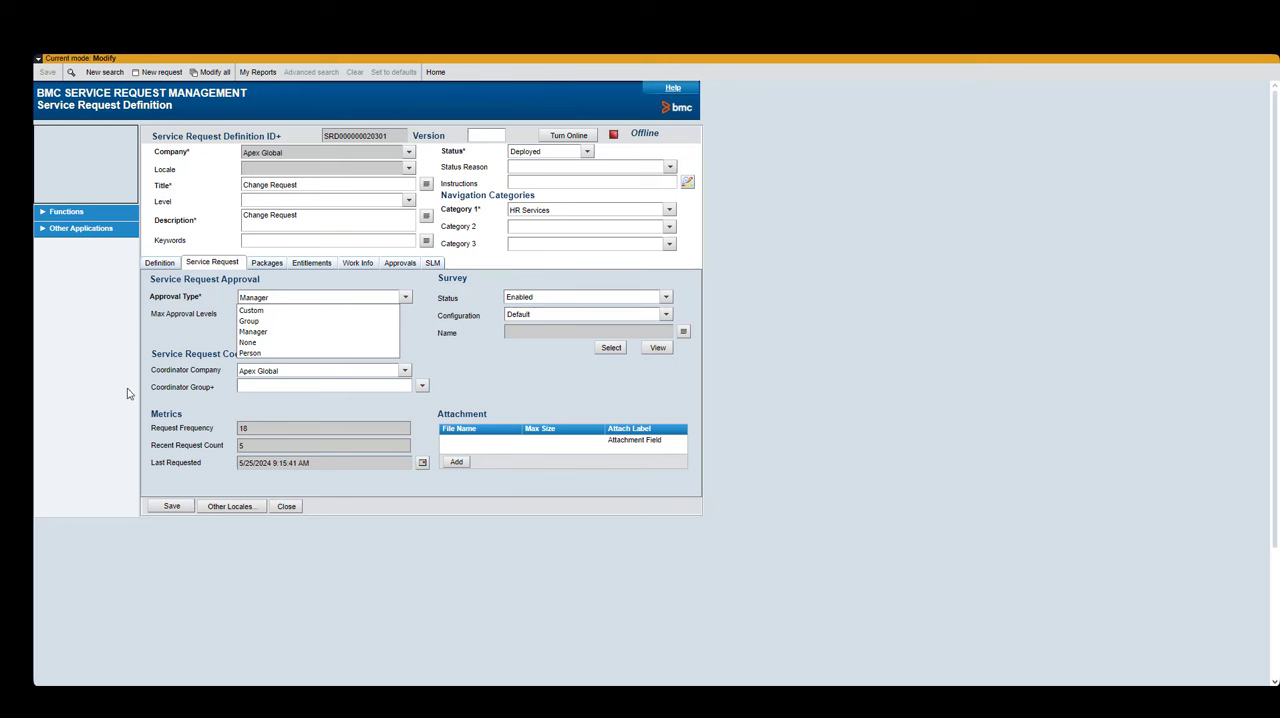
- Change the approval type to Manager with maximum approval levels of 5 and save the definition
left_click(339, 333)
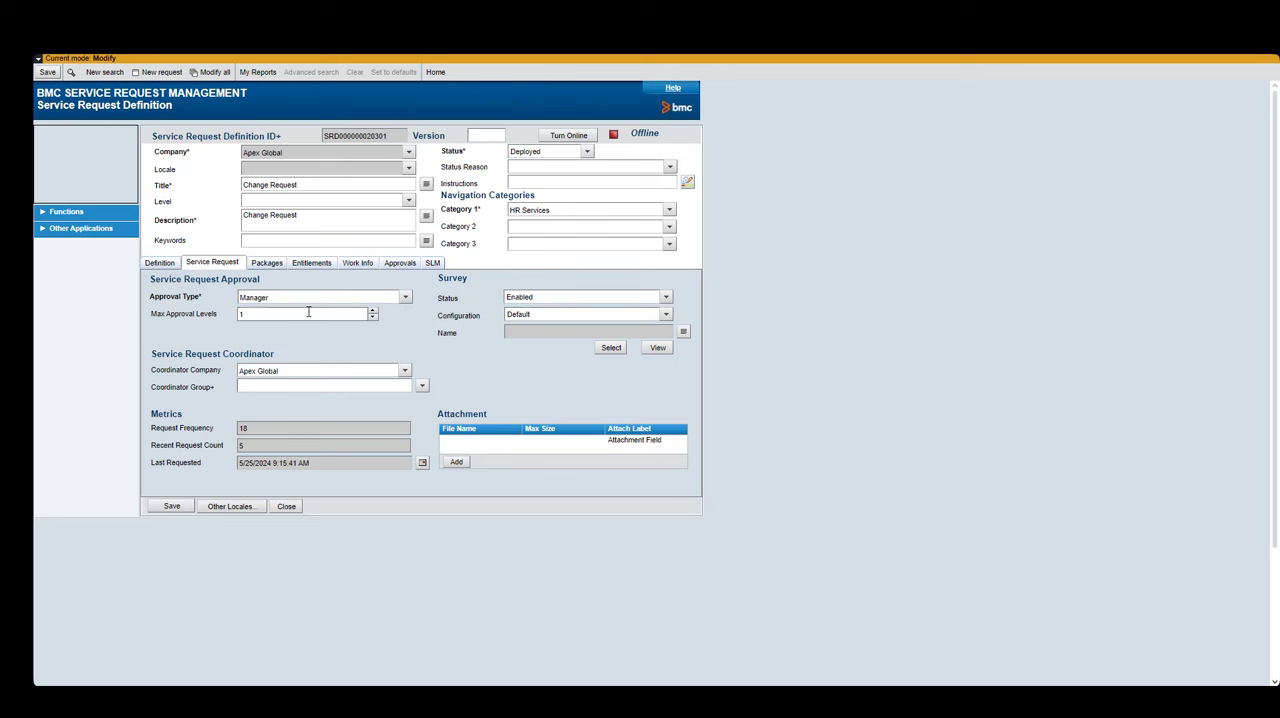
left_click(347, 313)
type("5")
left_click(172, 508)
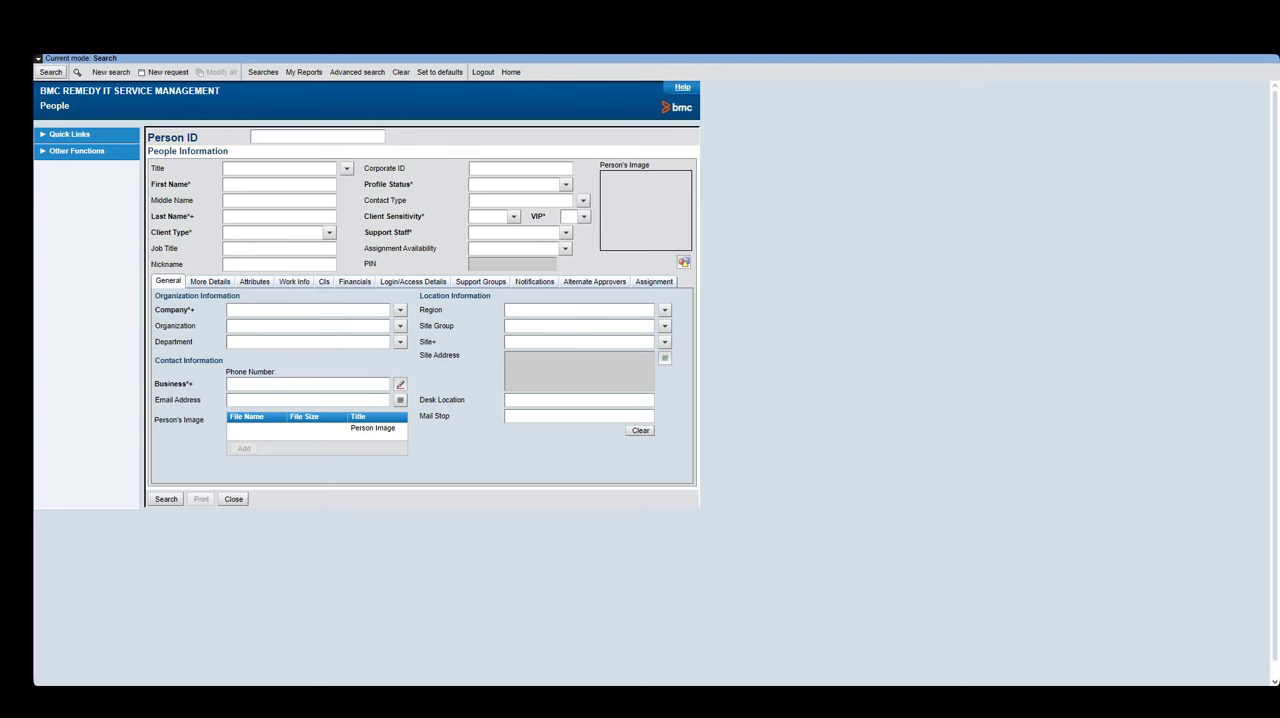
- Open the requester's people record from a recent search and view its More Details section
left_click(265, 73)
mouse_move(300, 106)
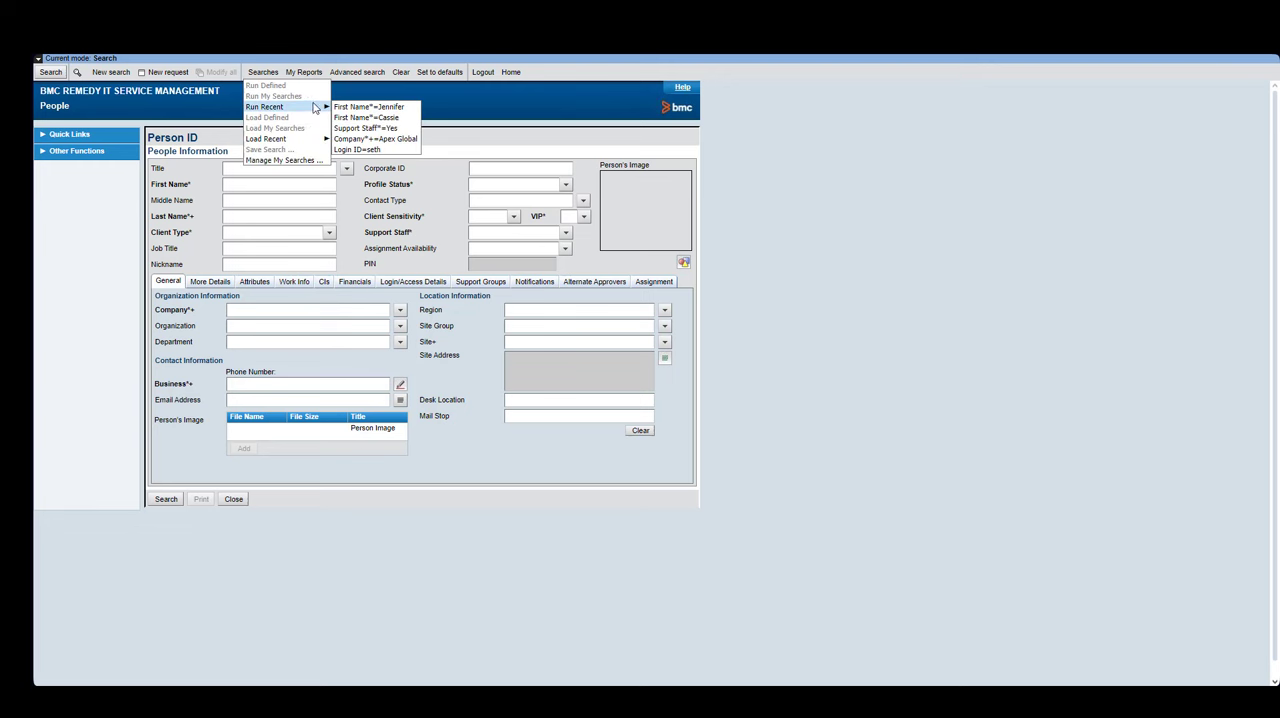
left_click(360, 118)
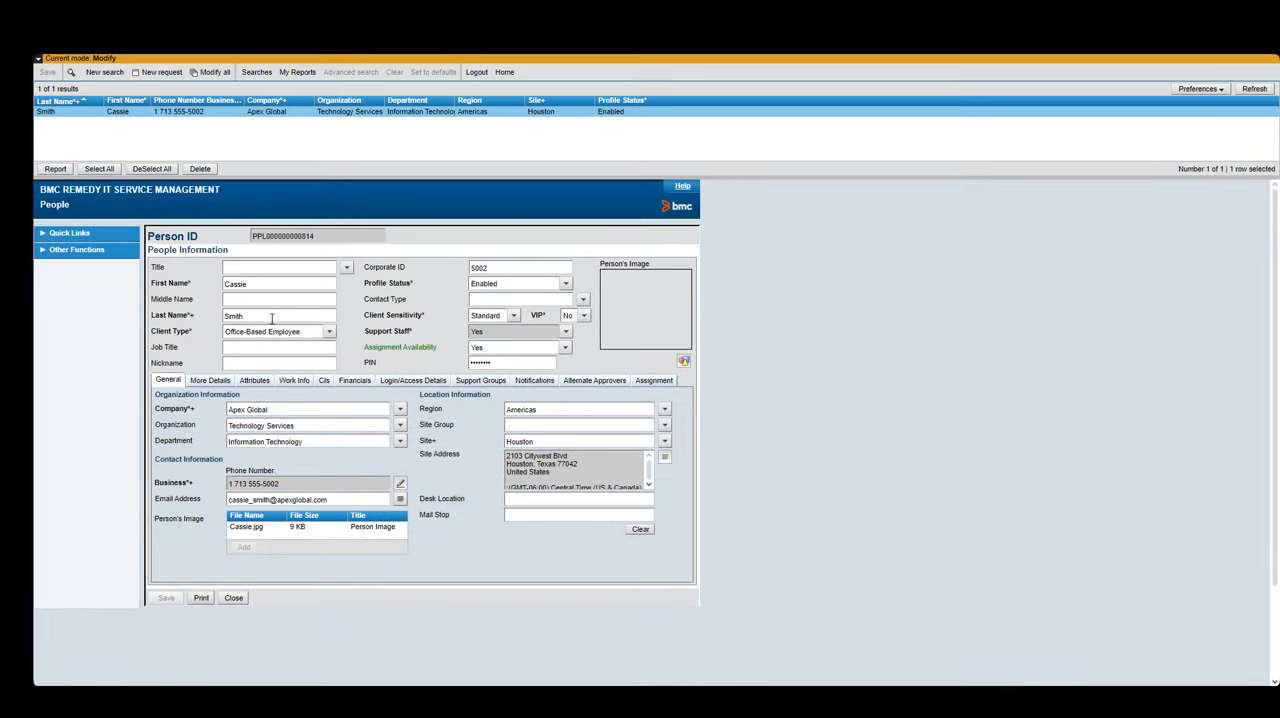
left_click(210, 384)
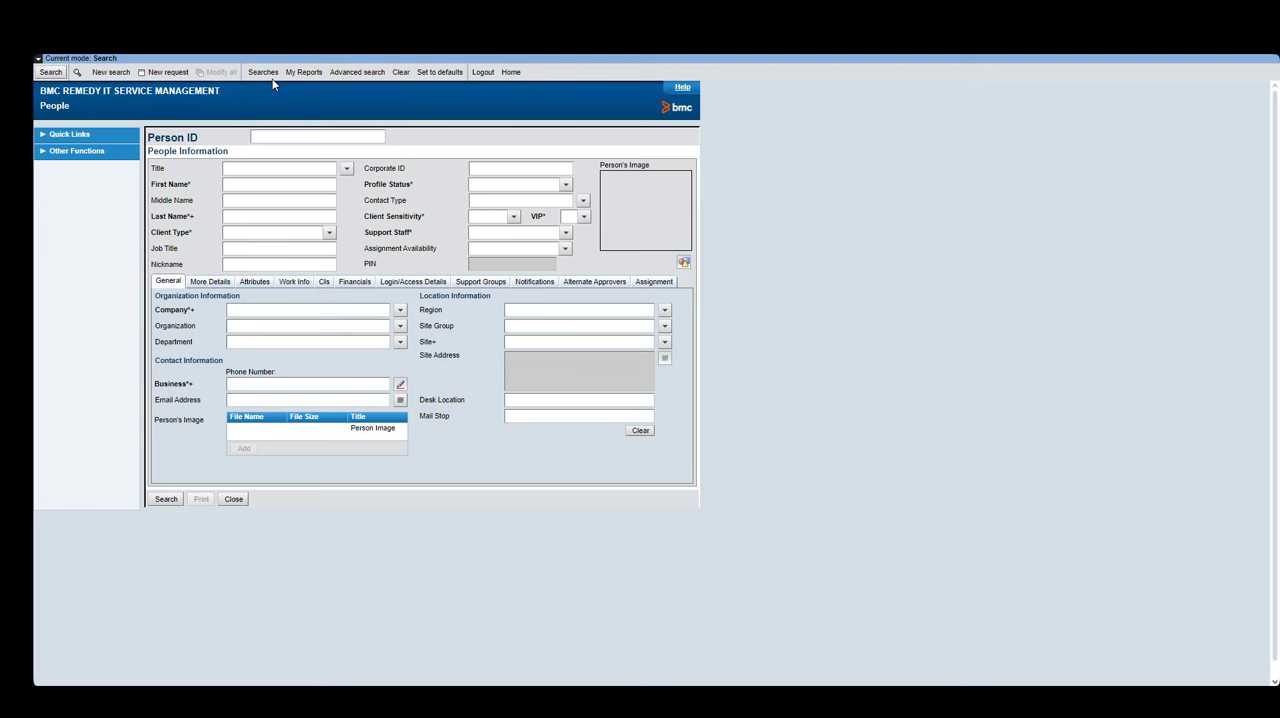
- Open another person's people record from a recent search and view its More Details section
left_click(263, 72)
mouse_move(282, 106)
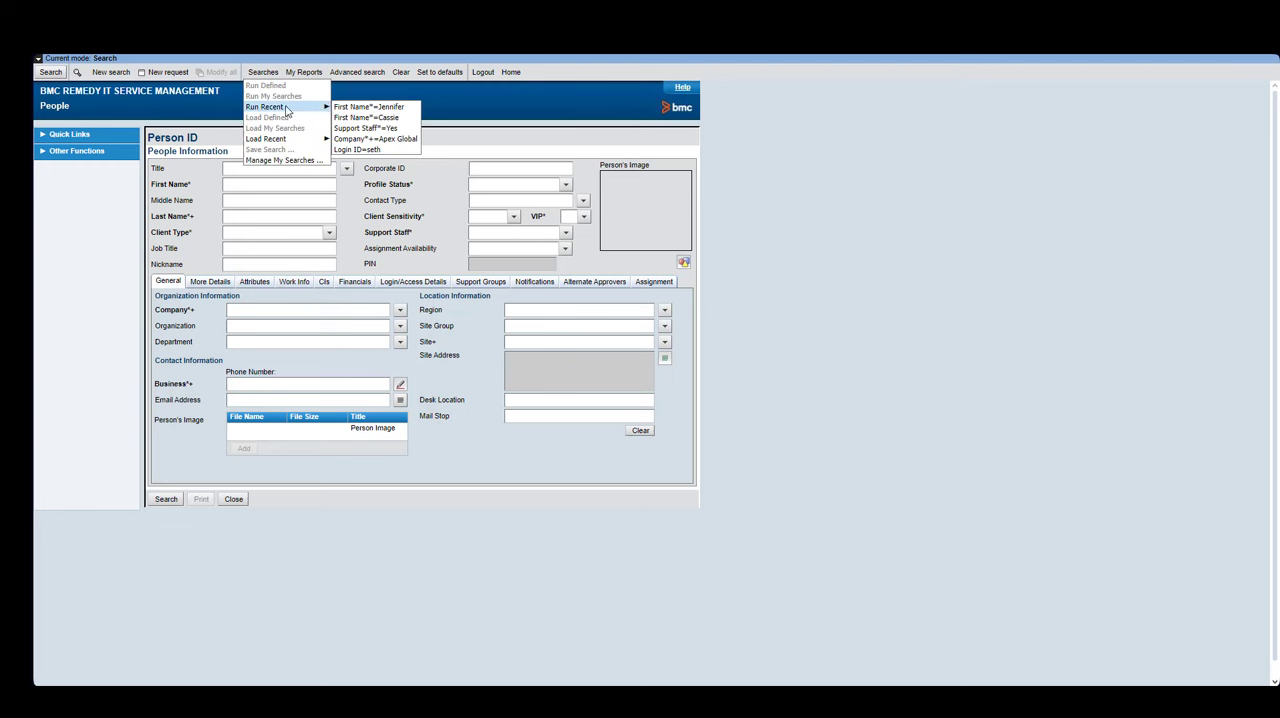
left_click(354, 107)
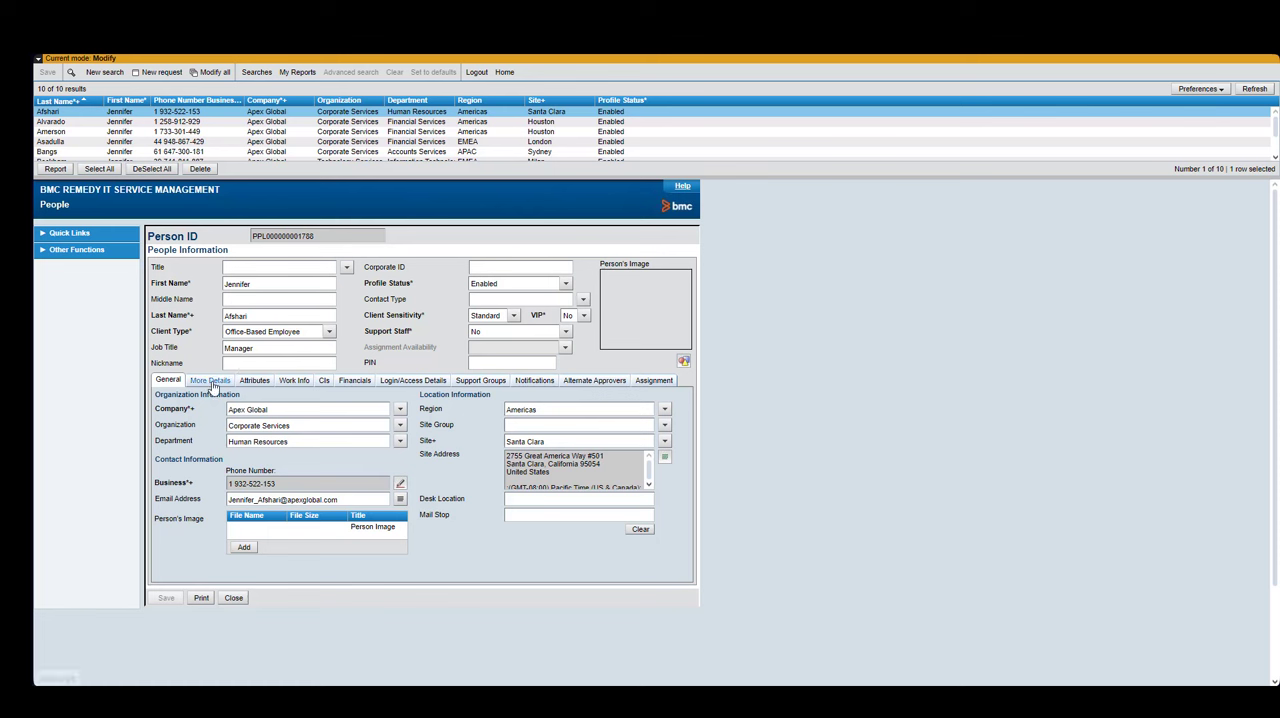
left_click(218, 382)
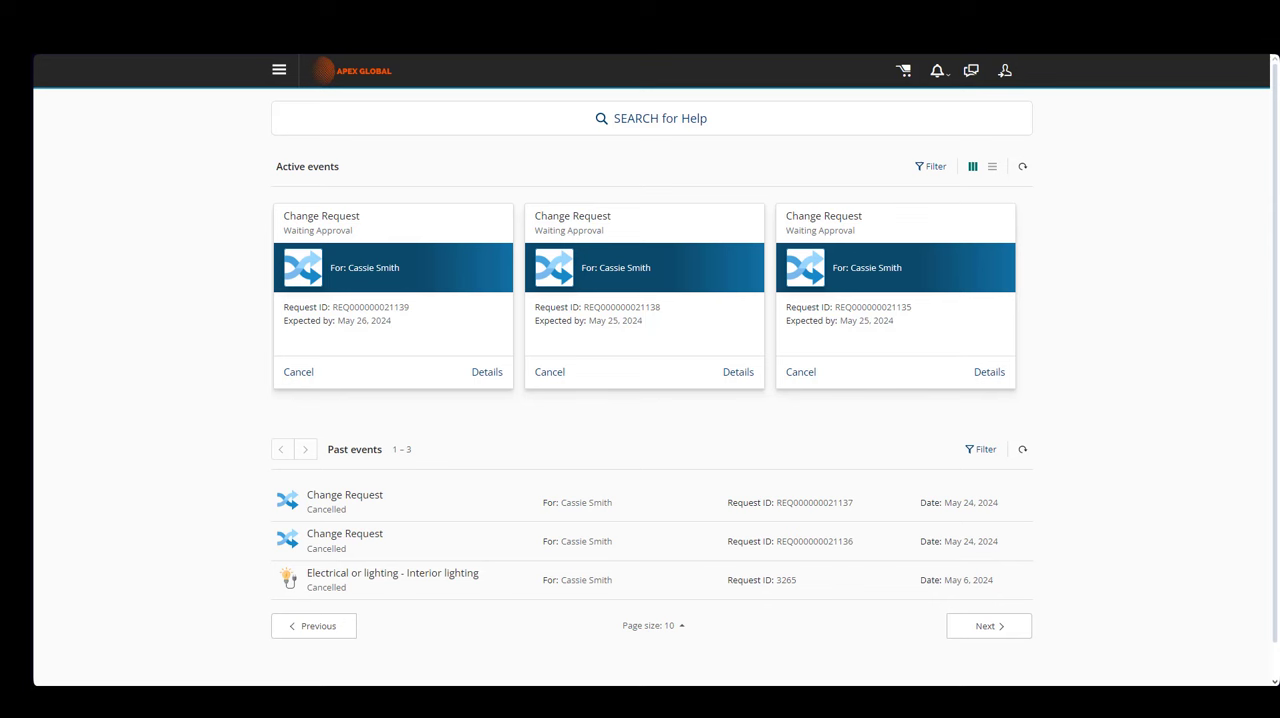
- Open the newest change request's details and review its pending approval
left_click(379, 303)
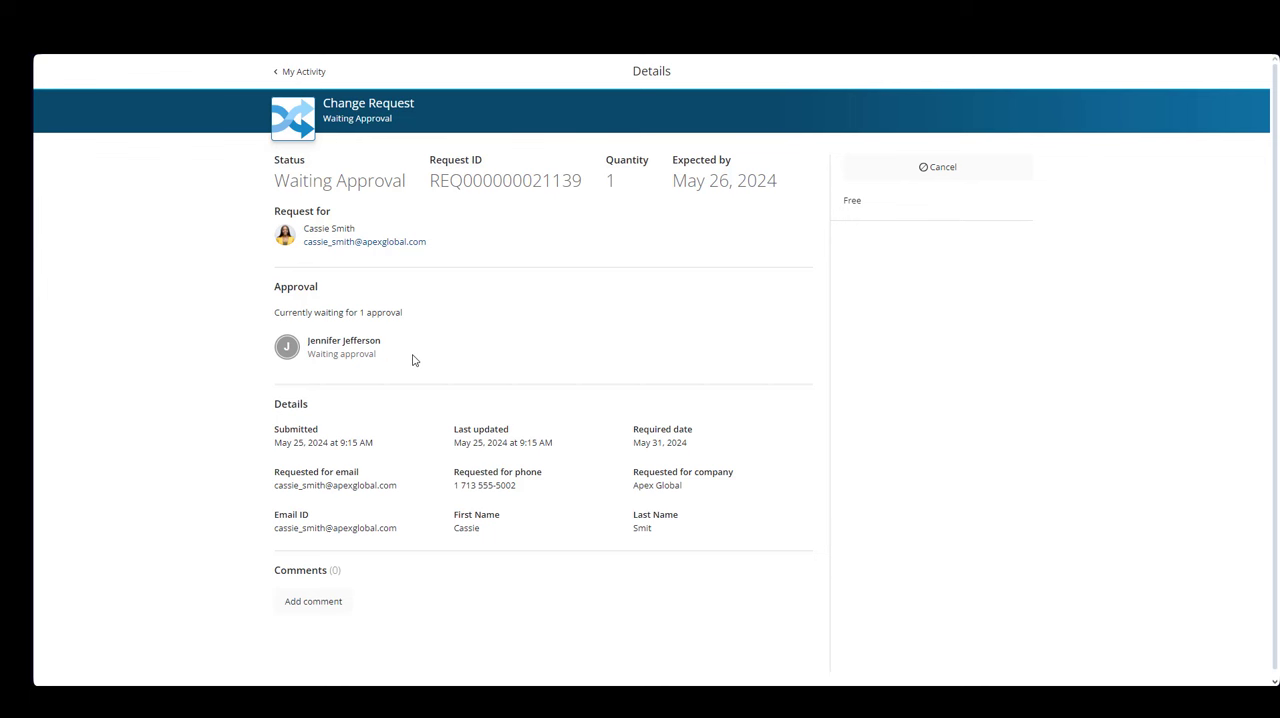
left_click_drag(397, 363, 246, 355)
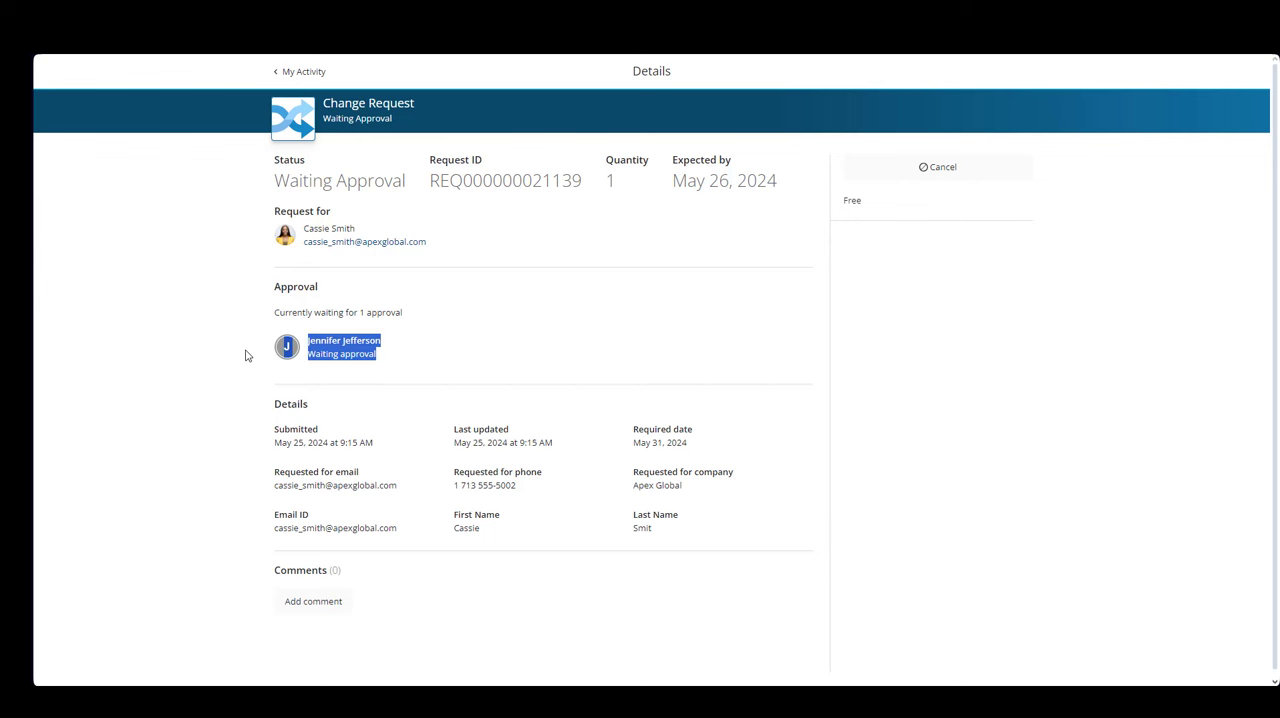
left_click(414, 371)
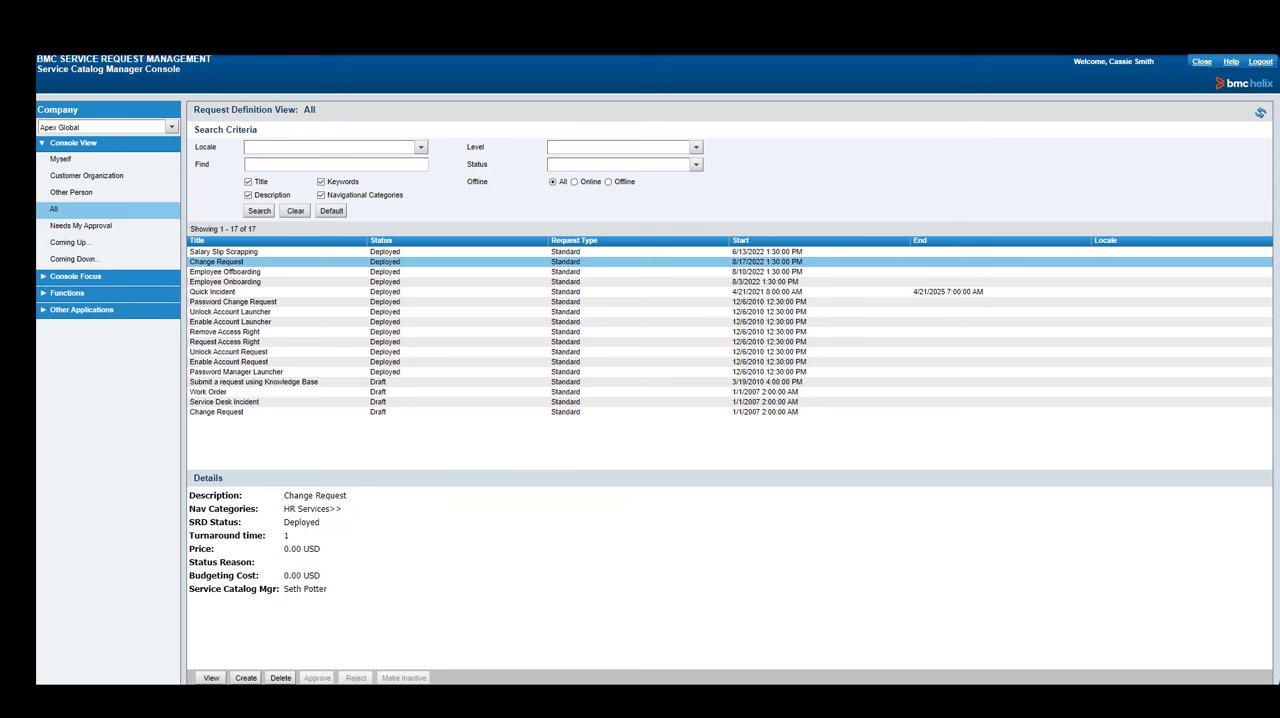
- Reopen the Change Request definition and set its approval type to Group
left_click(230, 263)
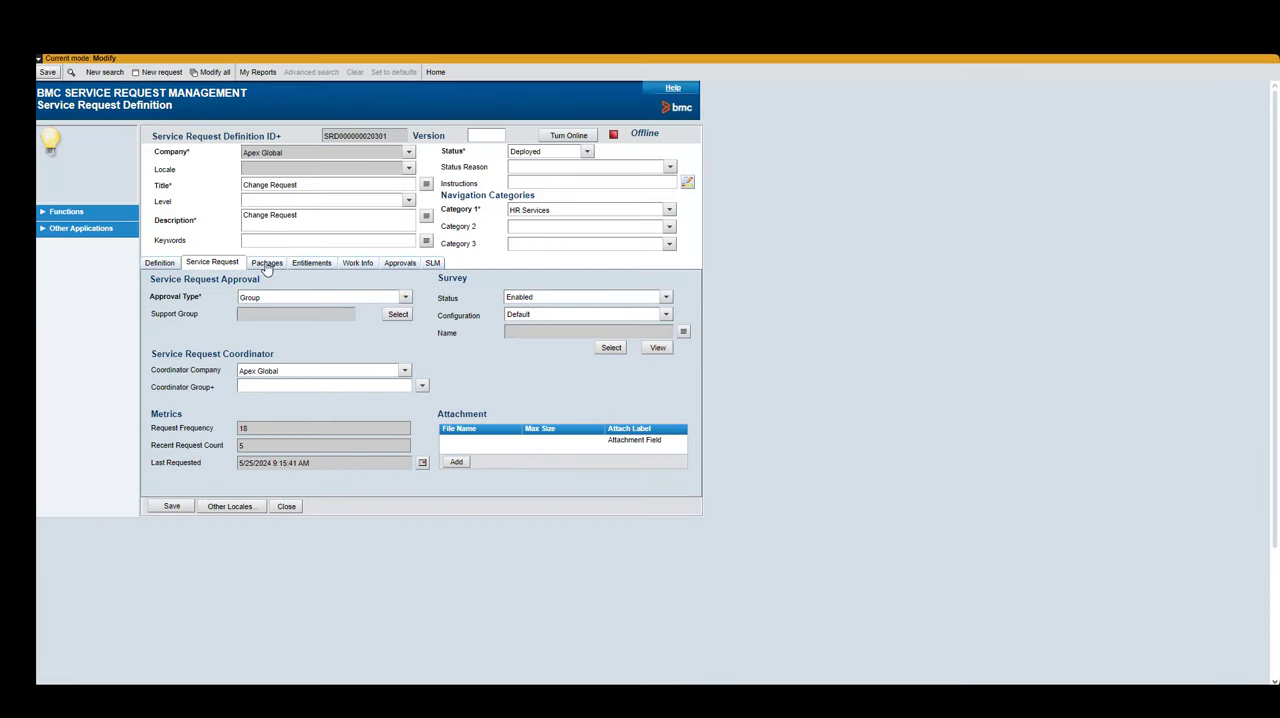
left_click(405, 297)
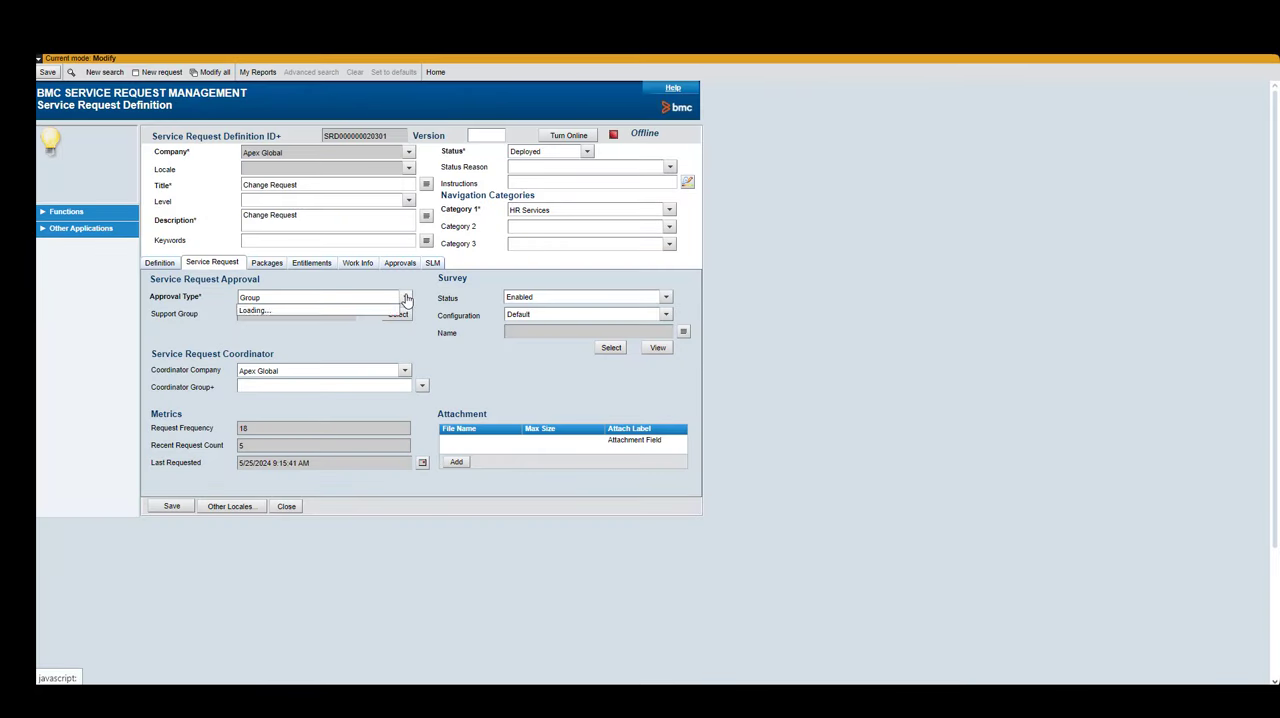
left_click(315, 322)
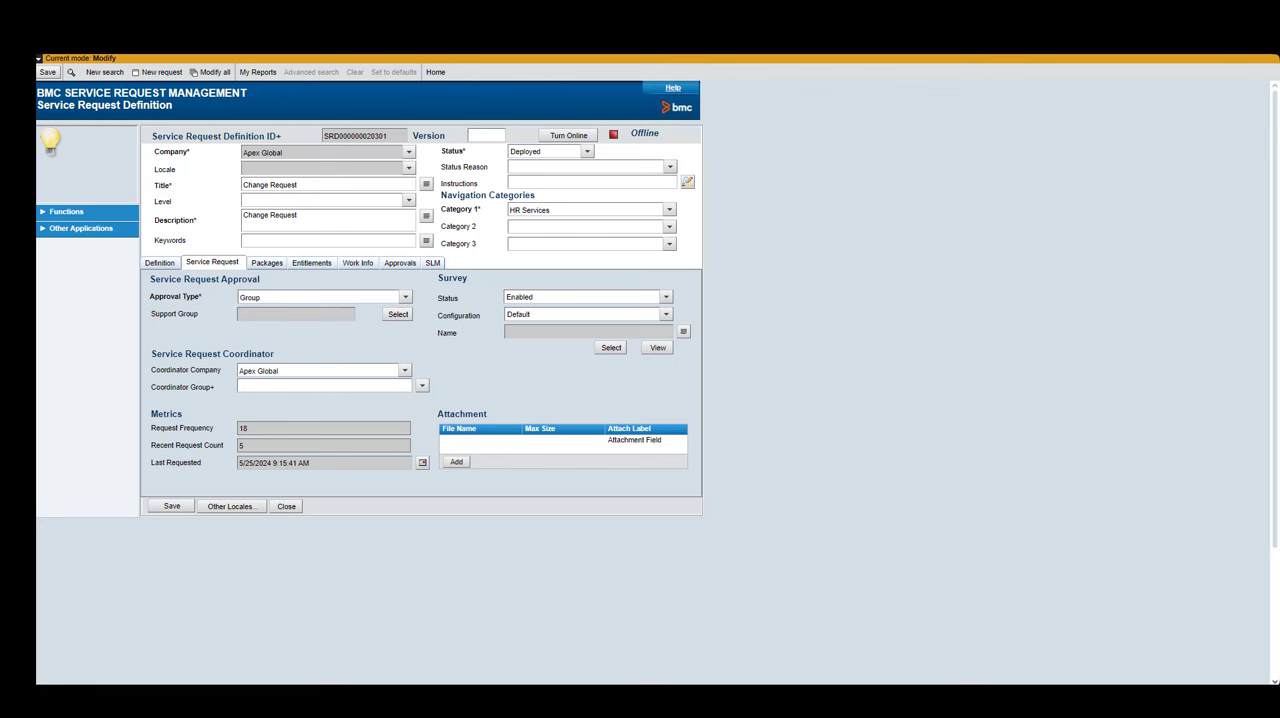
- Look up the Apex Global Facilities Office support group and review its members and roles
left_click(450, 18)
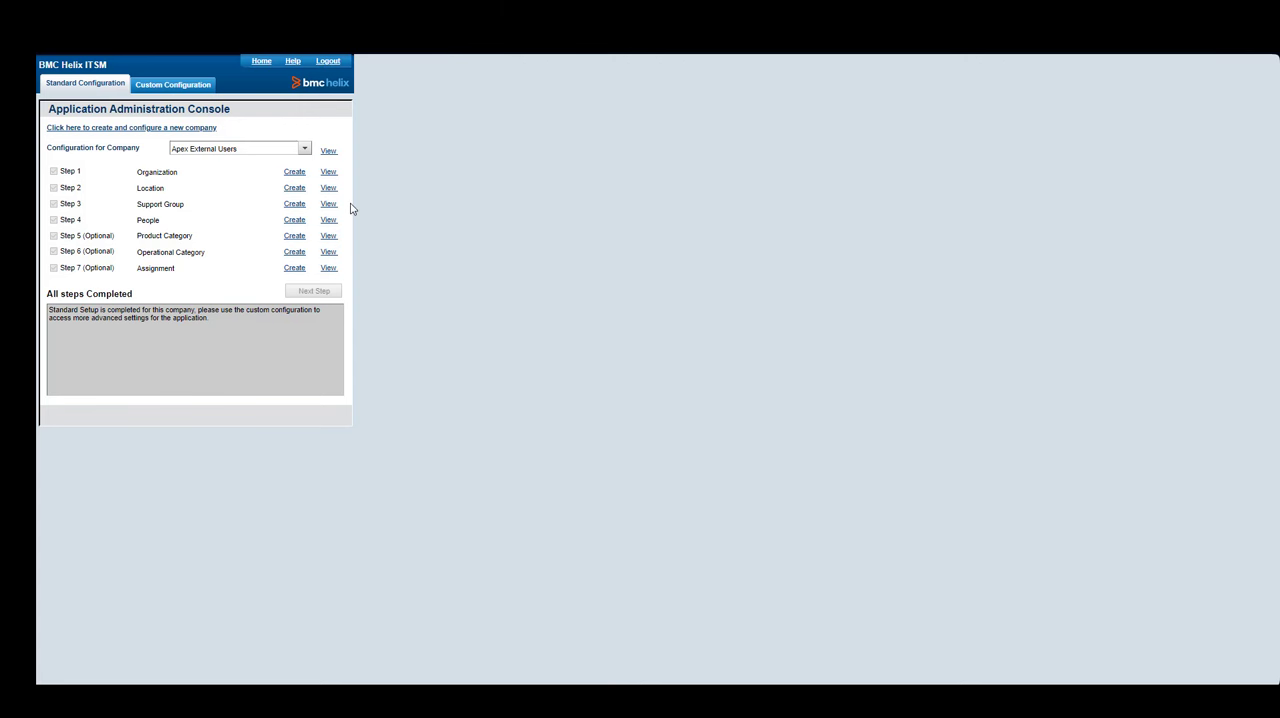
key("ctrl+Tab")
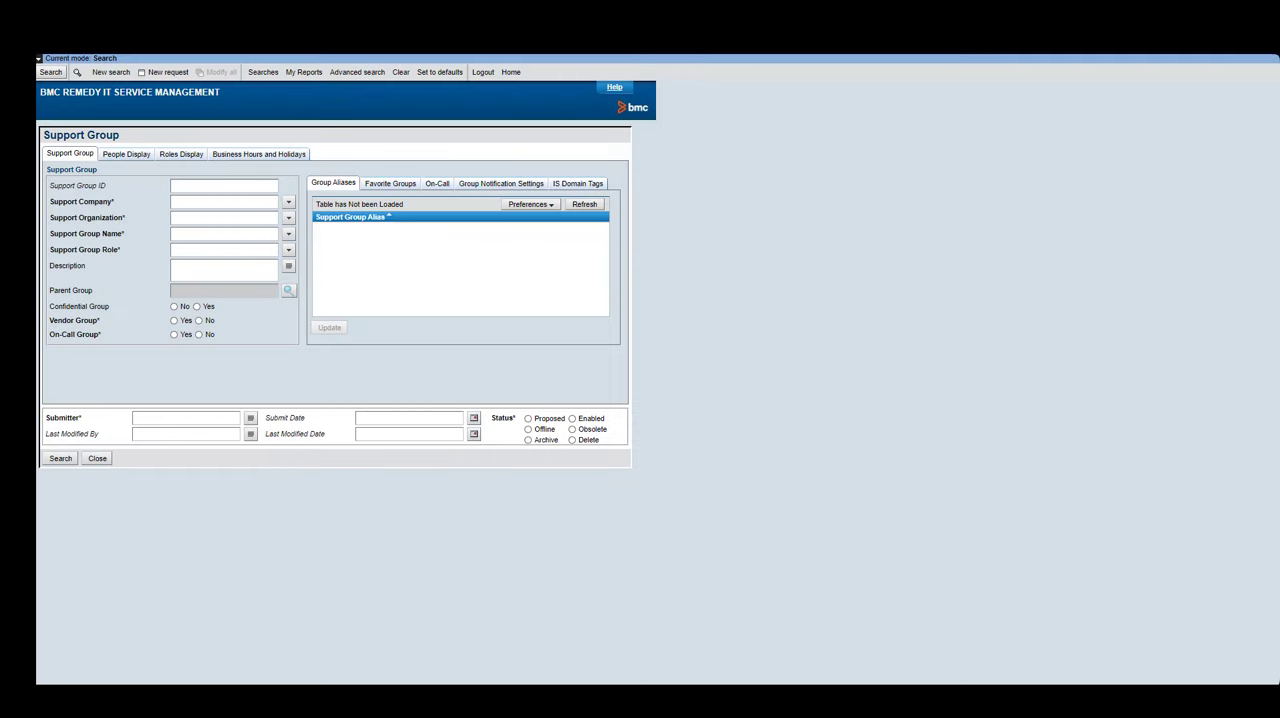
left_click(288, 202)
left_click(302, 237)
left_click(292, 222)
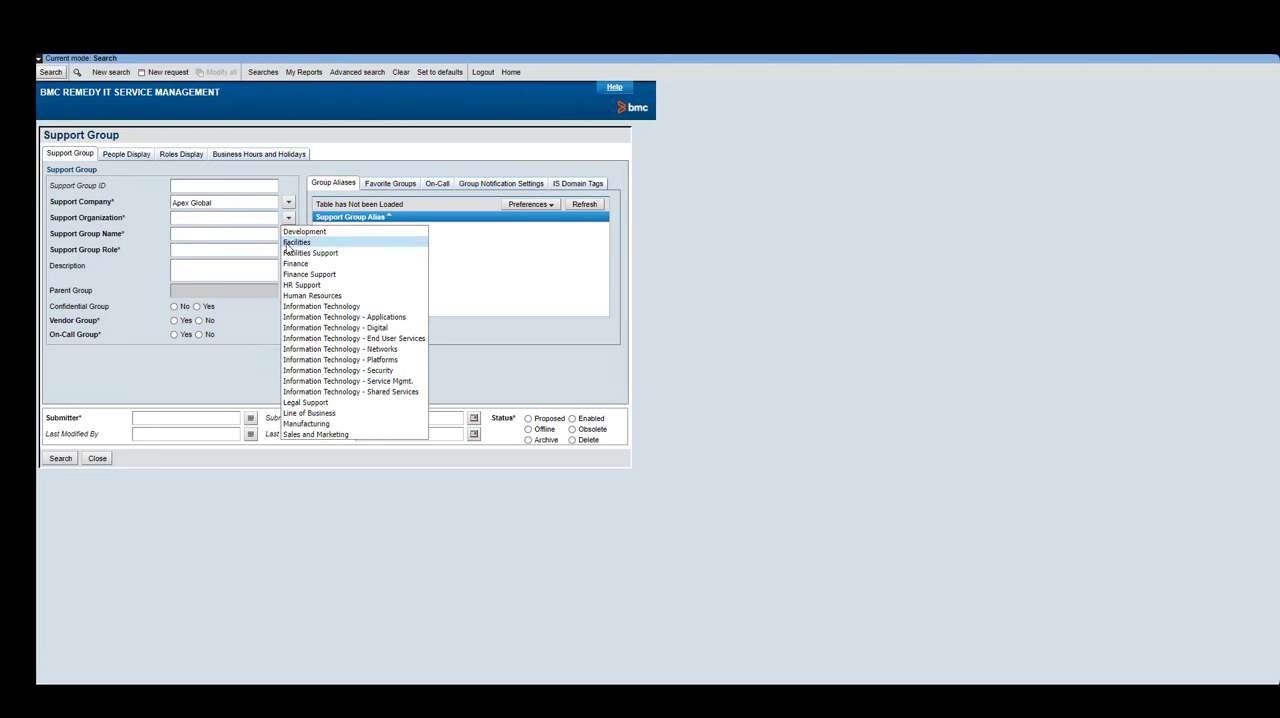
left_click(286, 241)
left_click(288, 233)
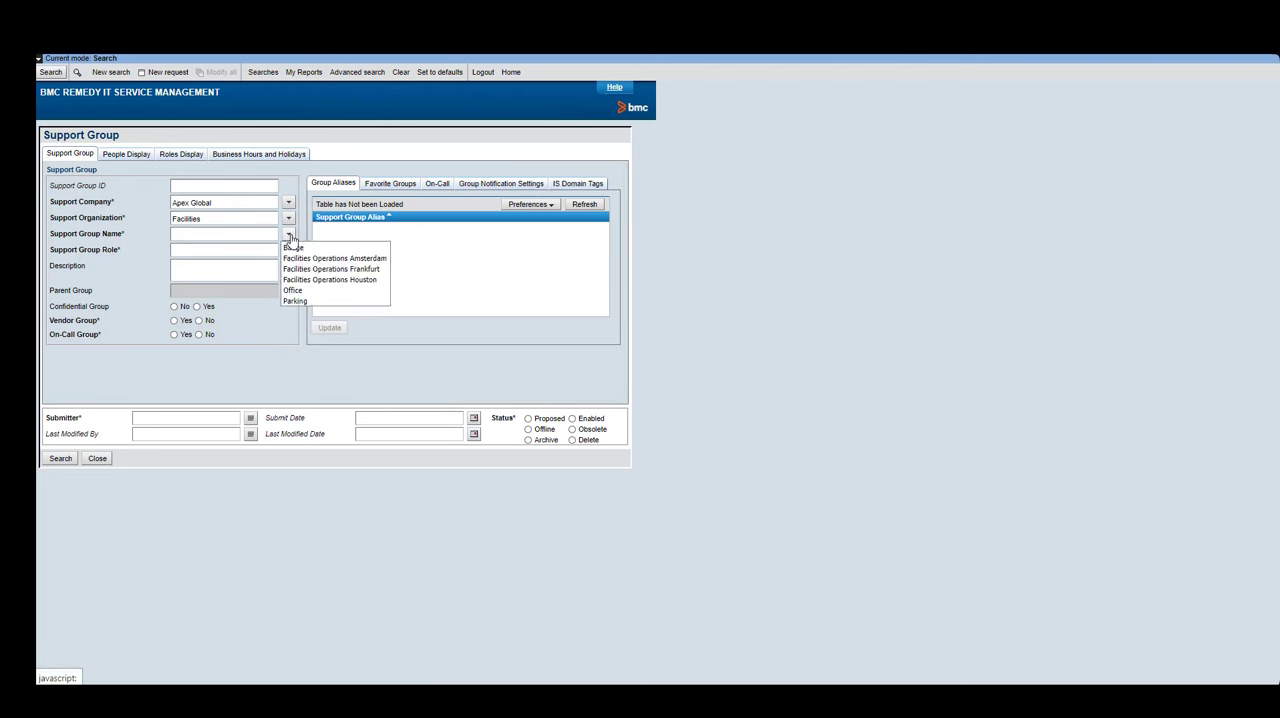
left_click(290, 290)
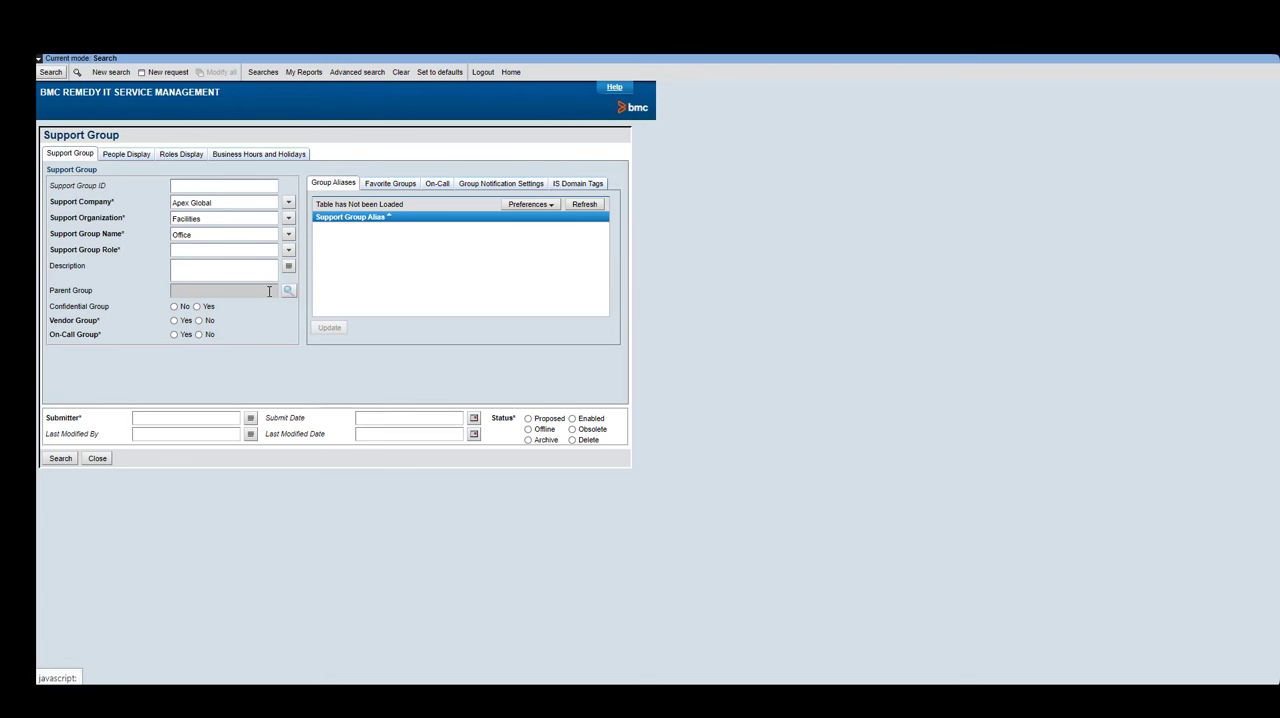
left_click(60, 458)
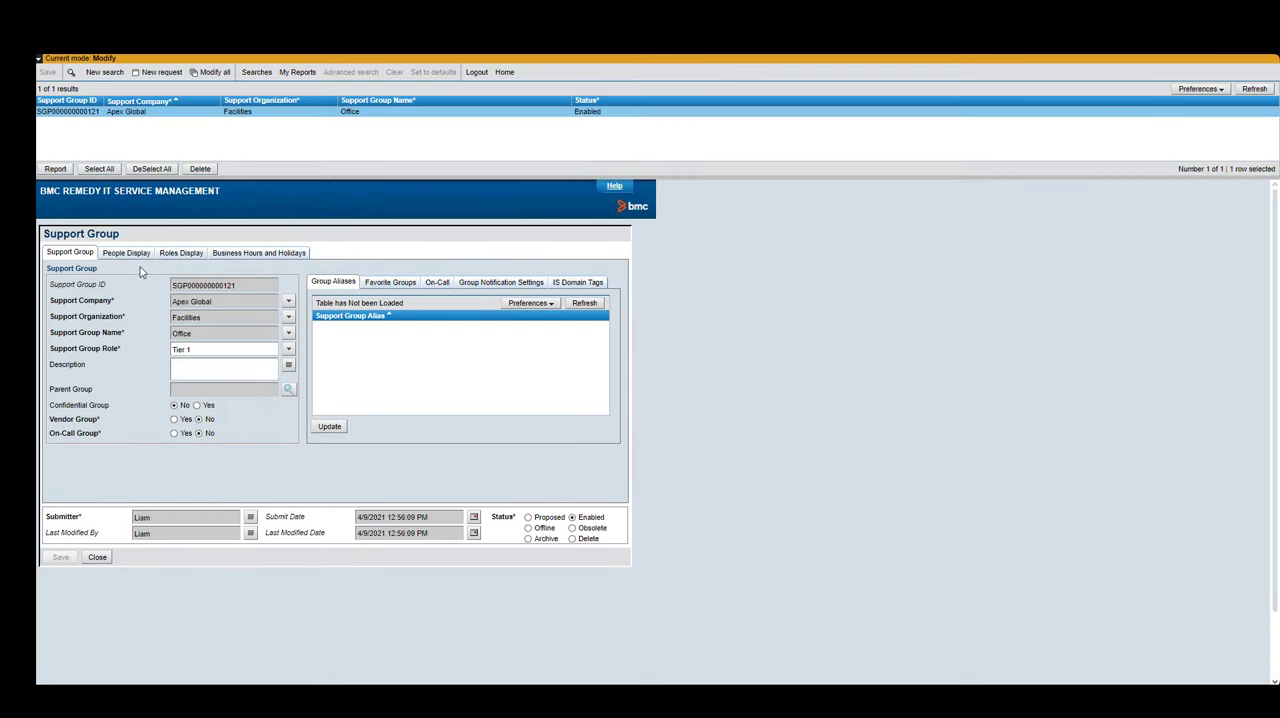
left_click(139, 254)
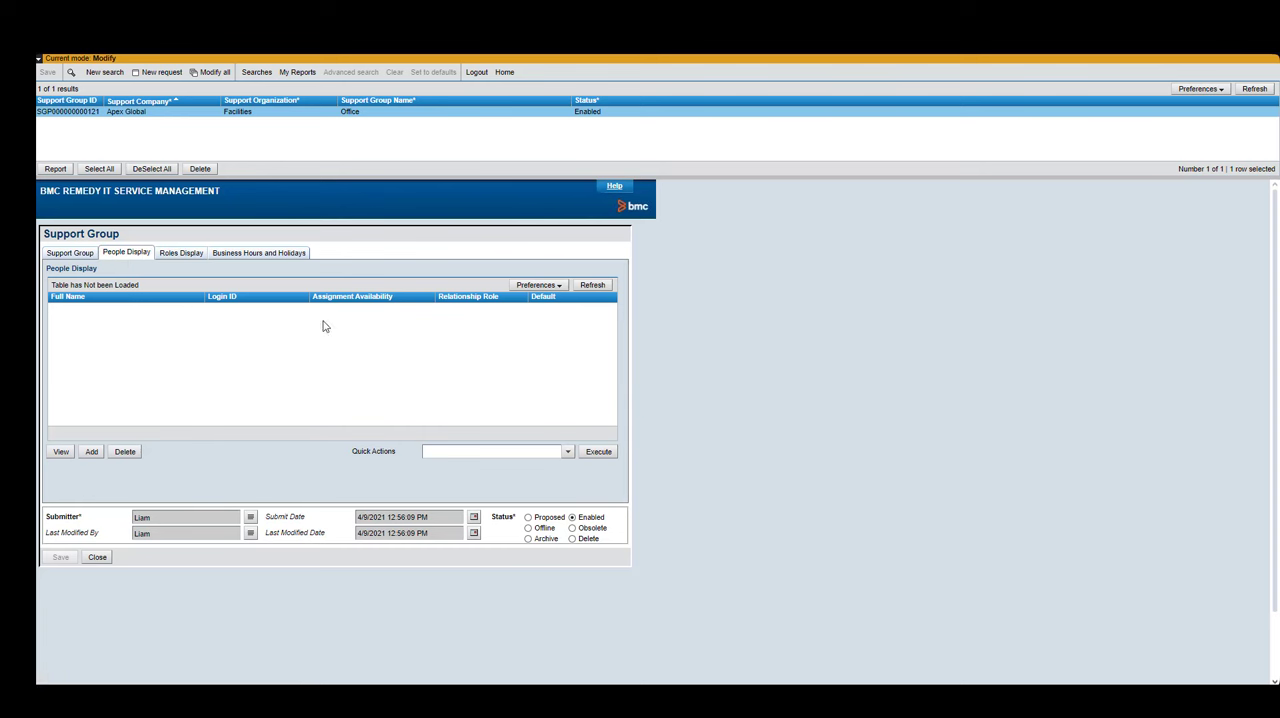
left_click(592, 285)
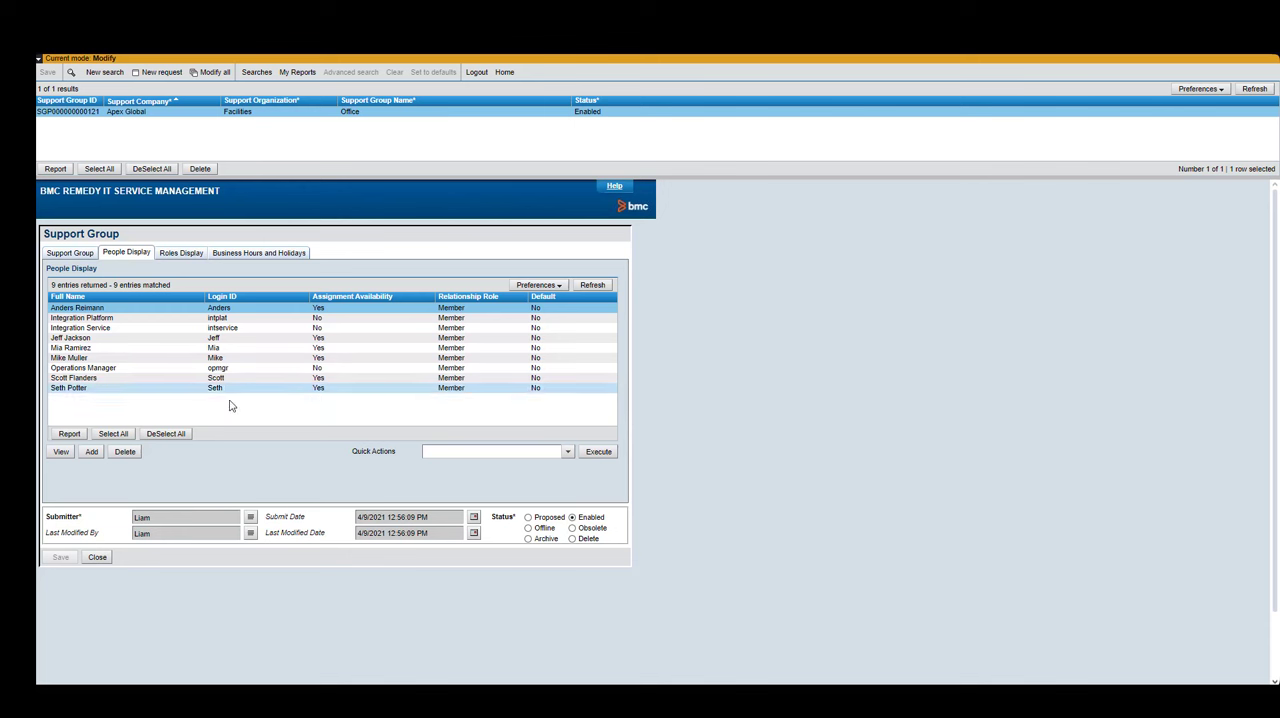
left_click(176, 258)
left_click(596, 290)
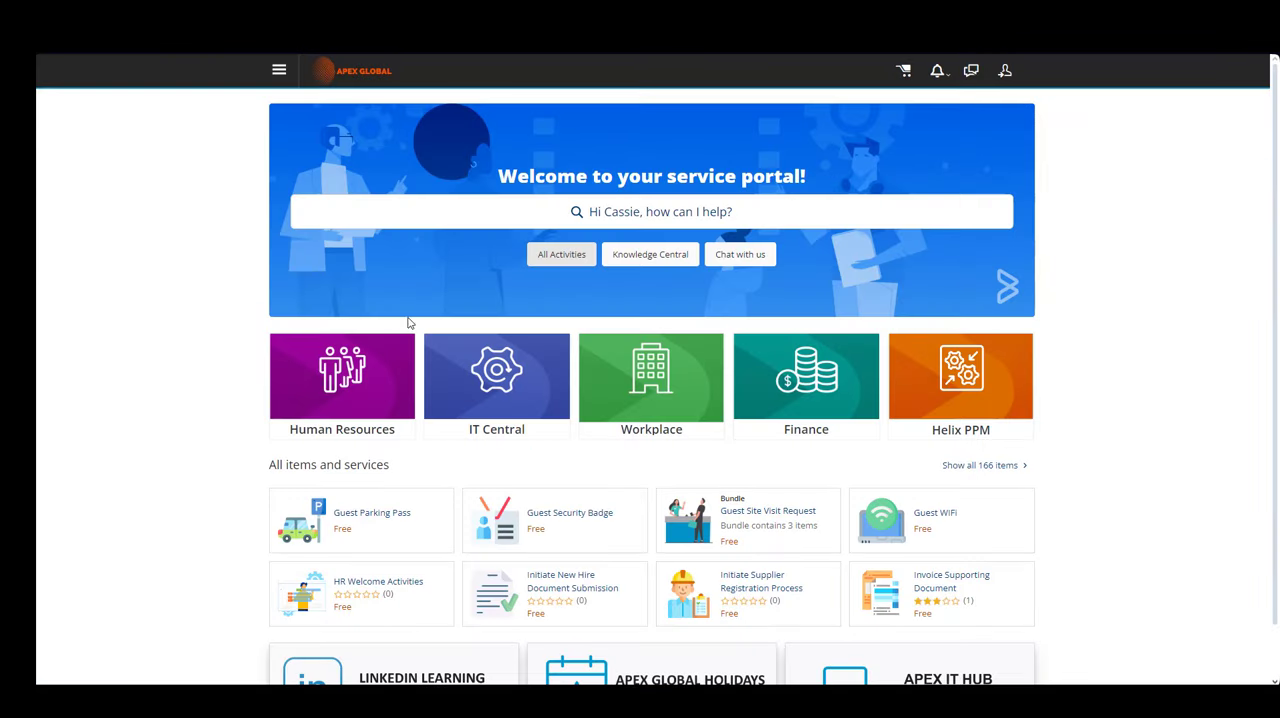
- Open the newest change request from the portal's activity list and review its pending group approvers
left_click(562, 256)
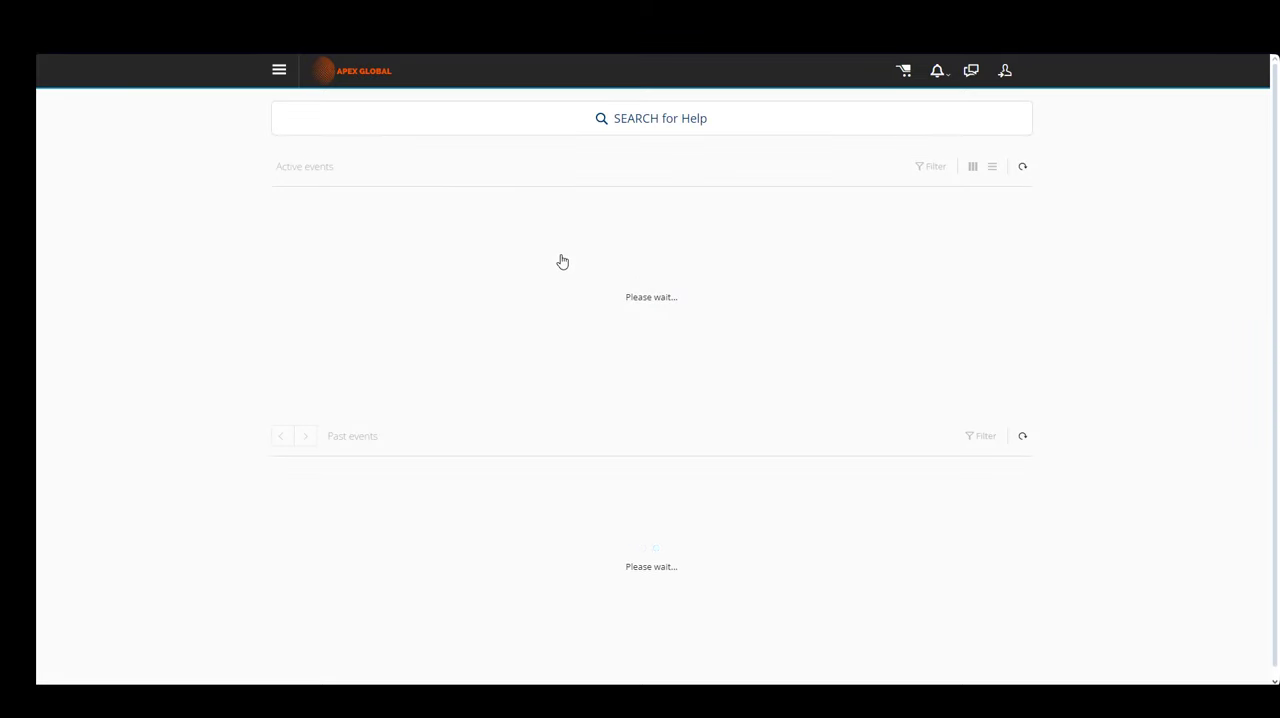
left_click(596, 303)
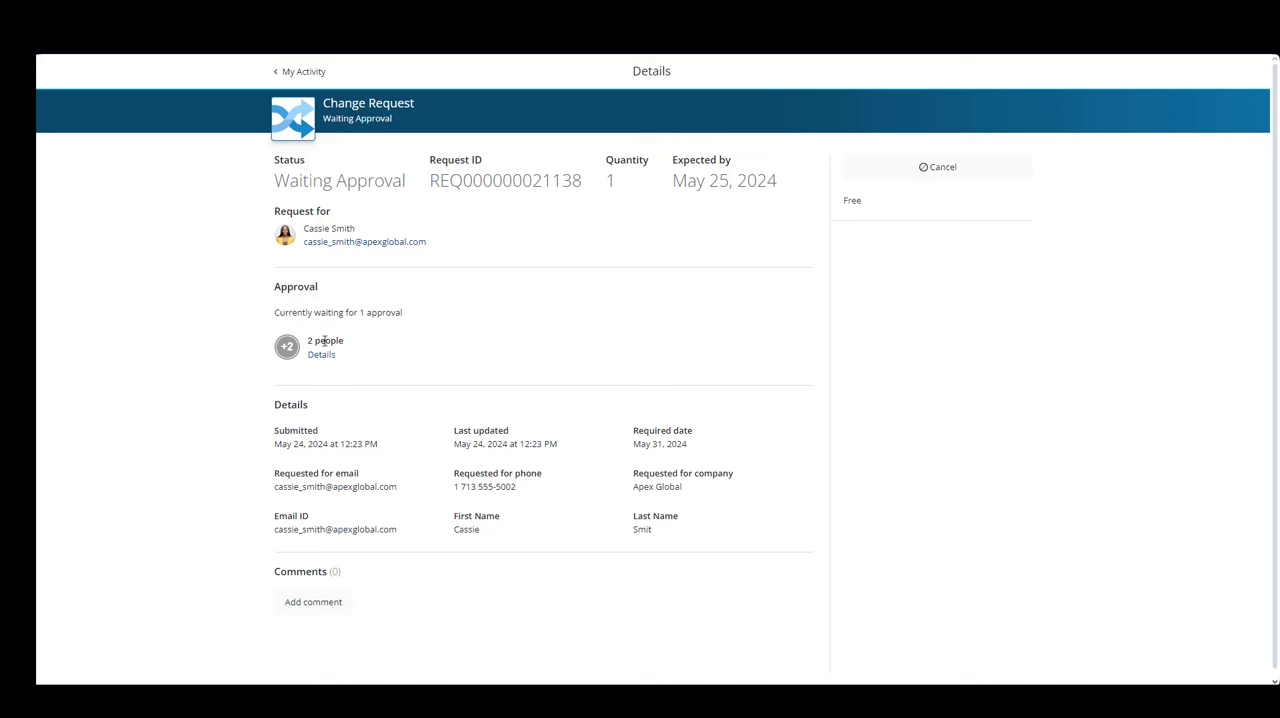
left_click_drag(360, 312, 408, 320)
left_click(407, 324)
left_click(322, 356)
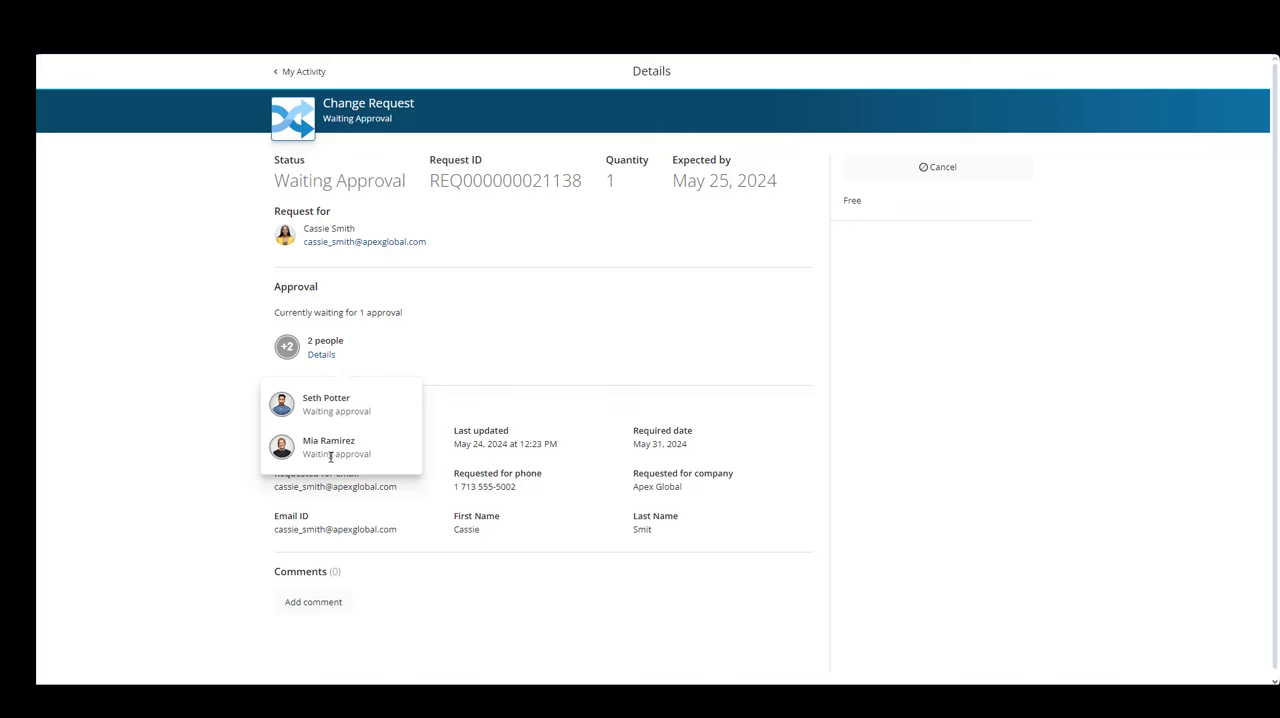
left_click(427, 315)
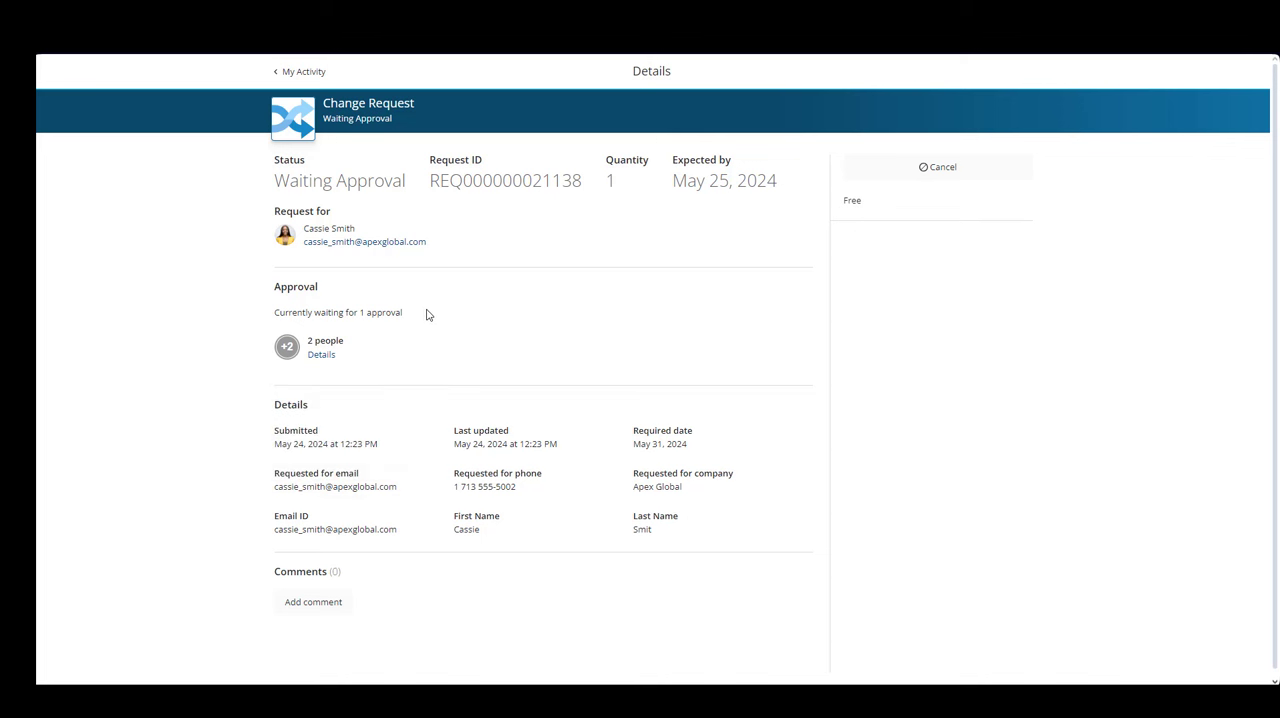
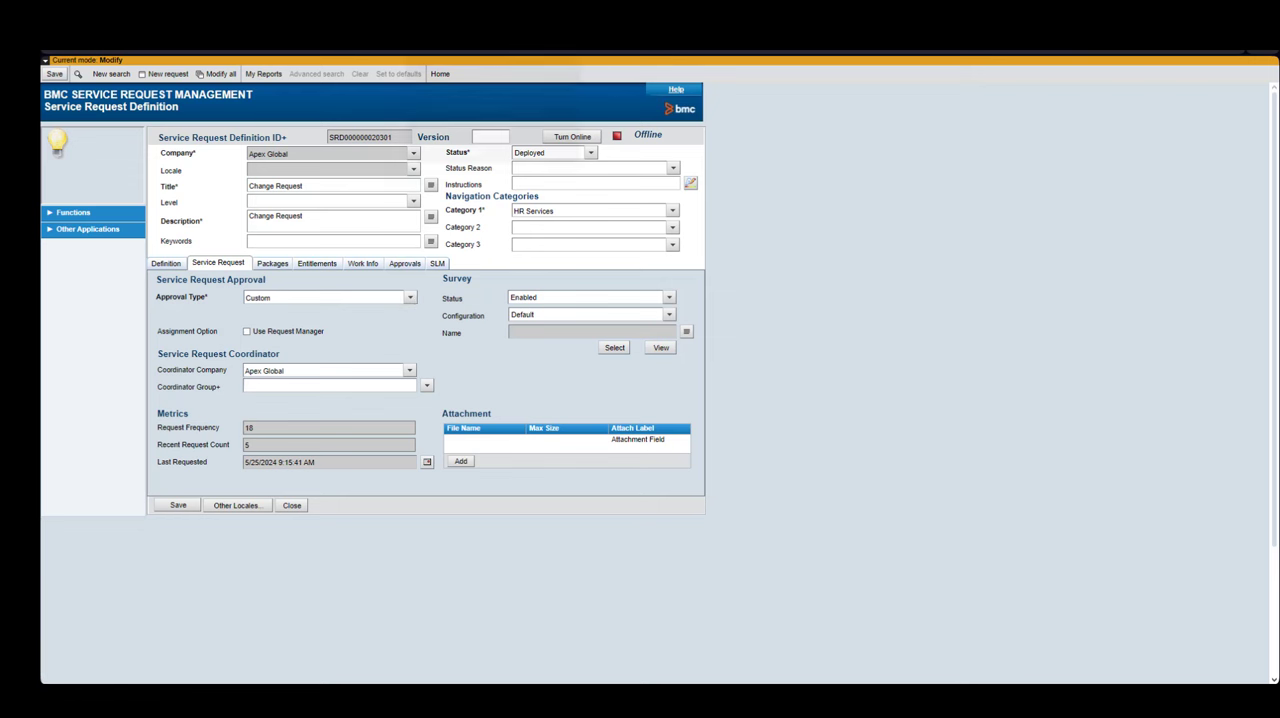
- Open Approval Chains from the custom configuration settings and start creating a new approval chain
left_click(480, 14)
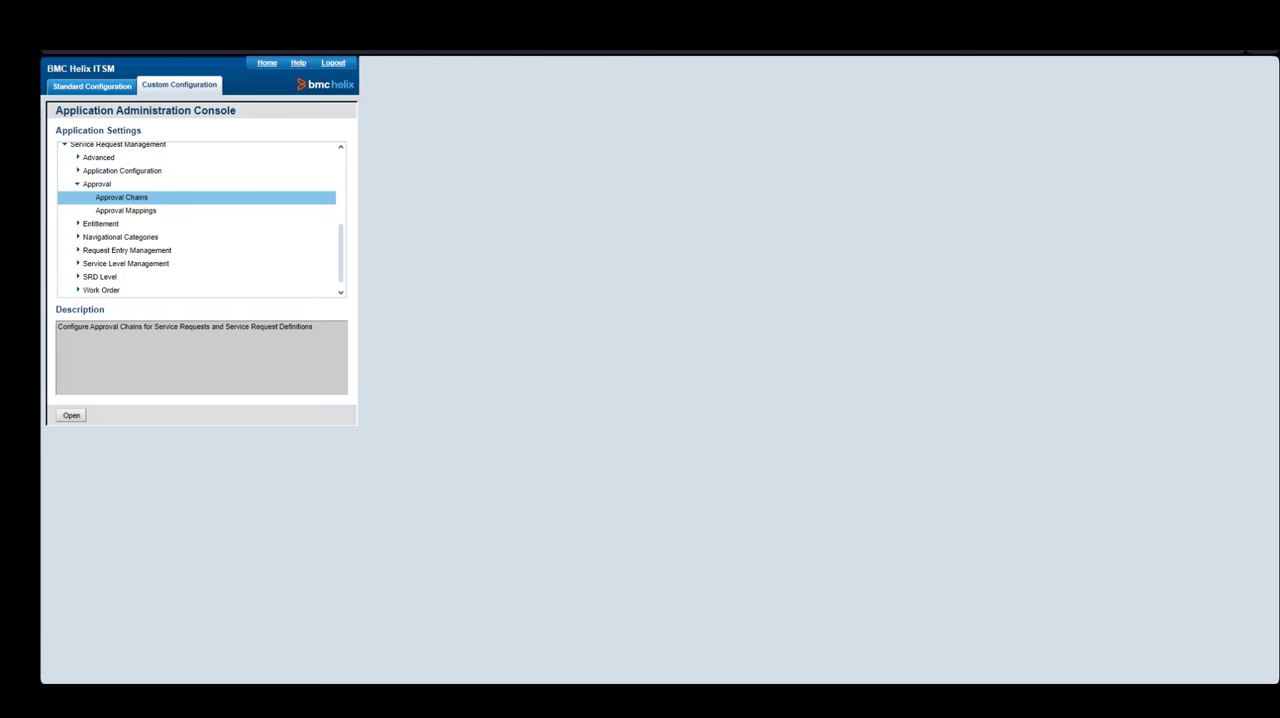
left_click(182, 94)
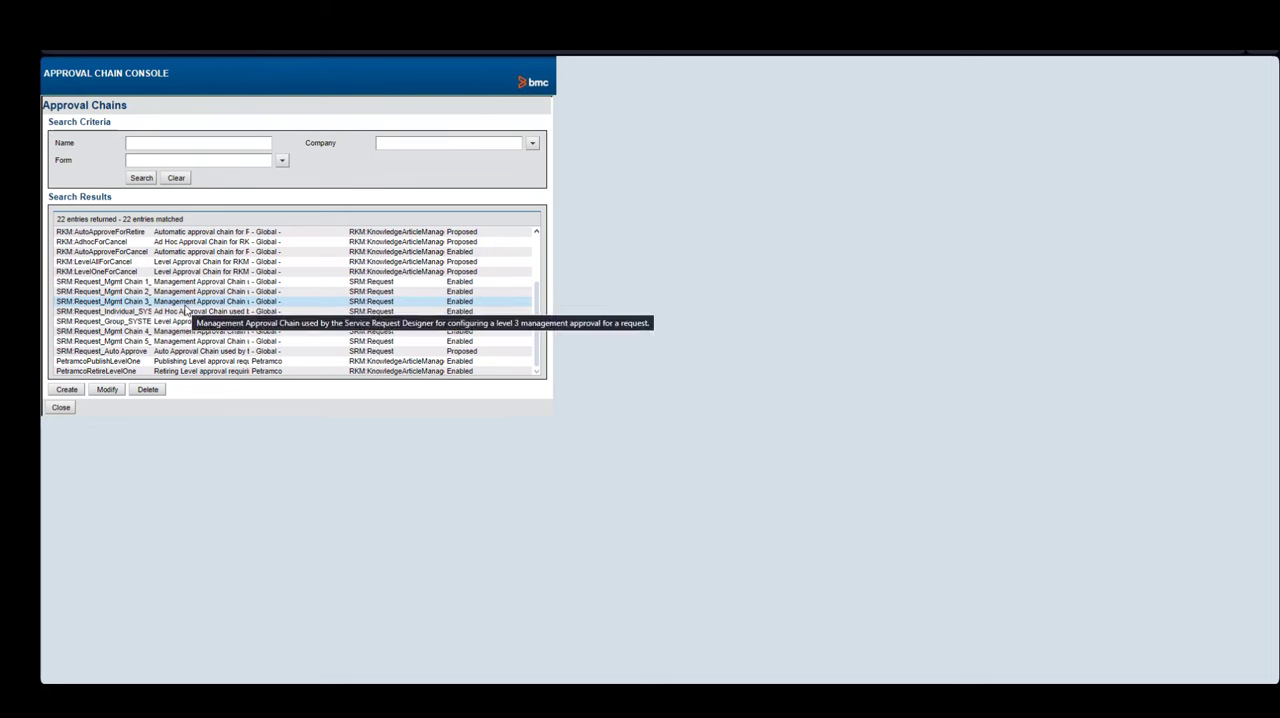
left_click(67, 390)
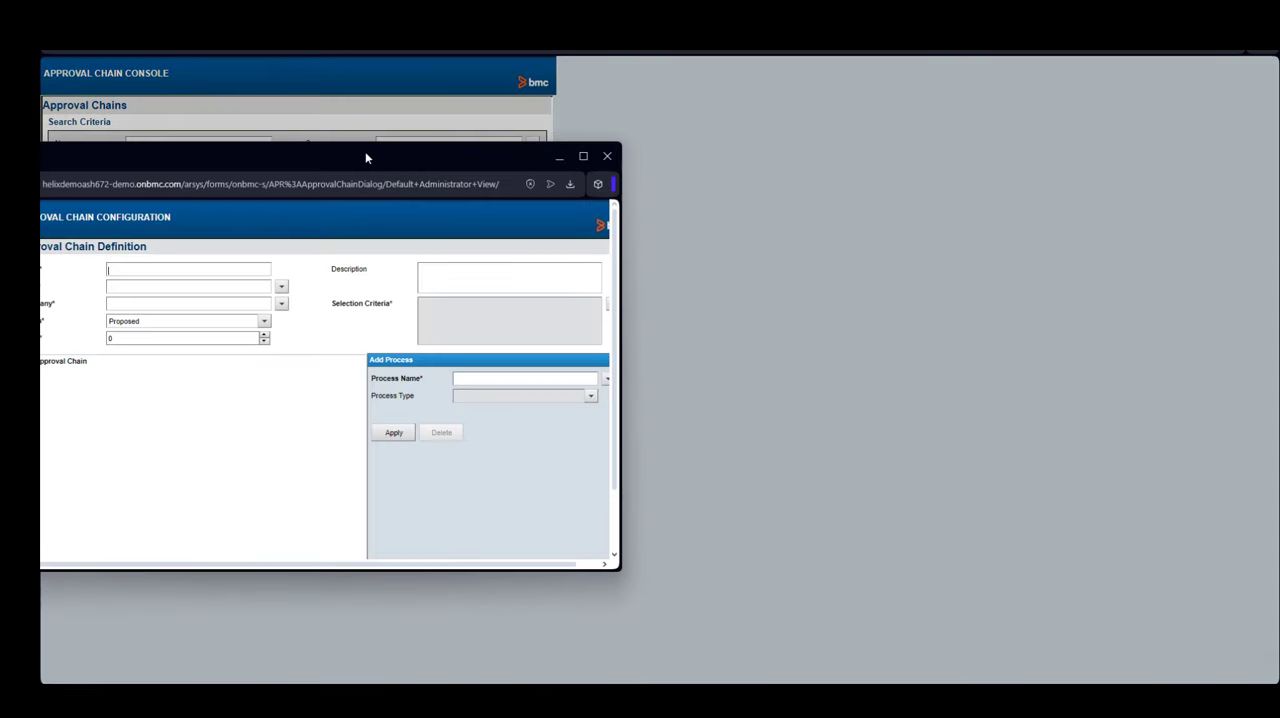
- Define the approval chain named Webinar for form SRM:Request, company Apex Global, with status Enabled
left_click_drag(365, 151, 533, 132)
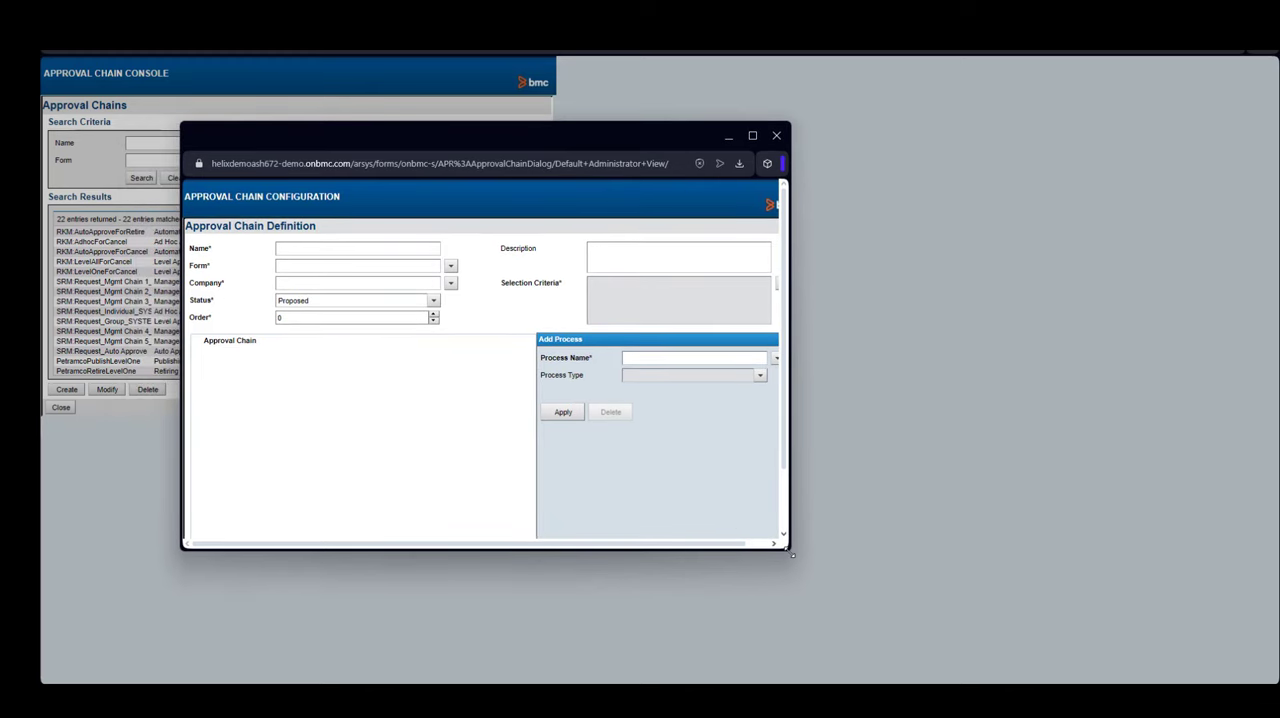
left_click_drag(795, 555, 1071, 667)
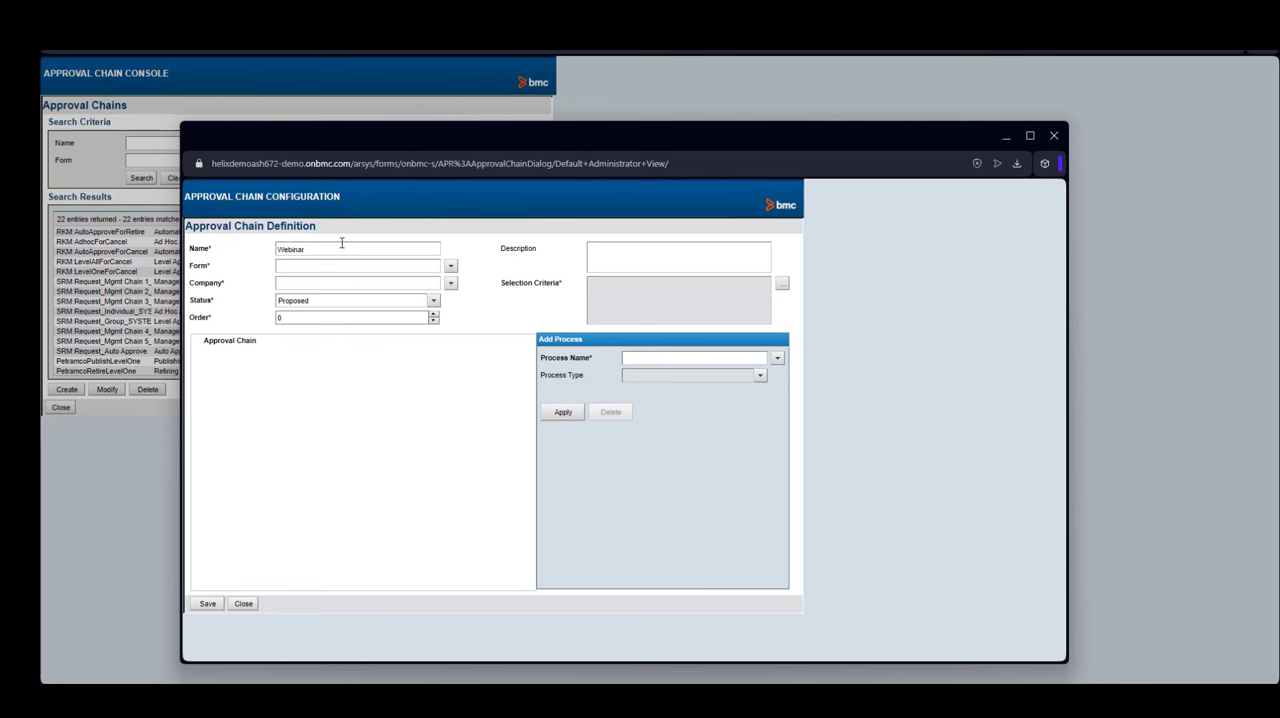
left_click(450, 266)
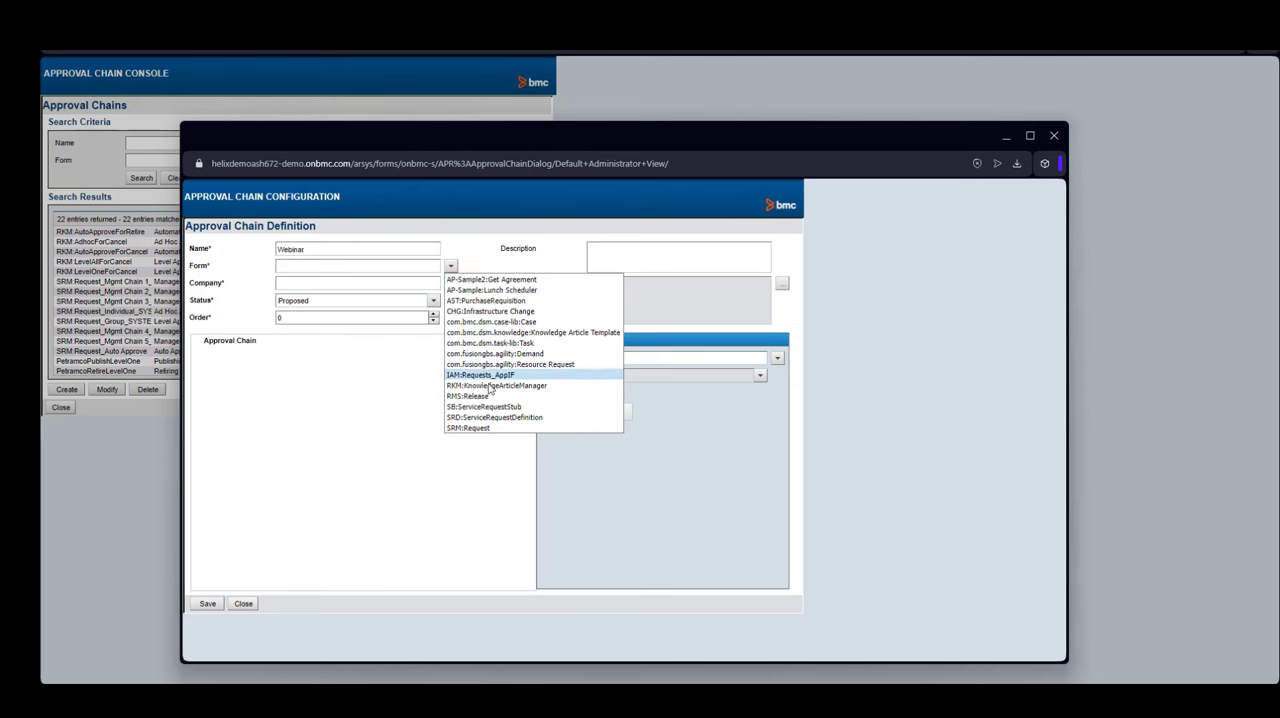
left_click(469, 428)
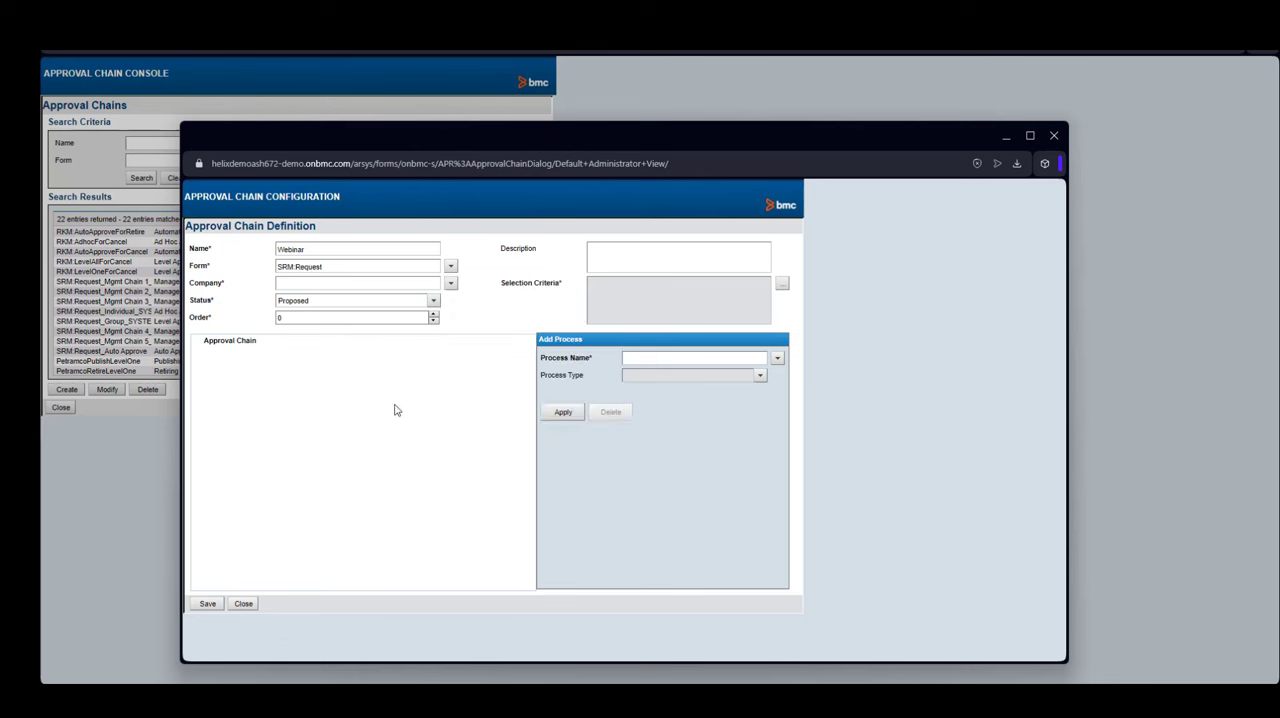
left_click(450, 283)
left_click(486, 318)
left_click(433, 300)
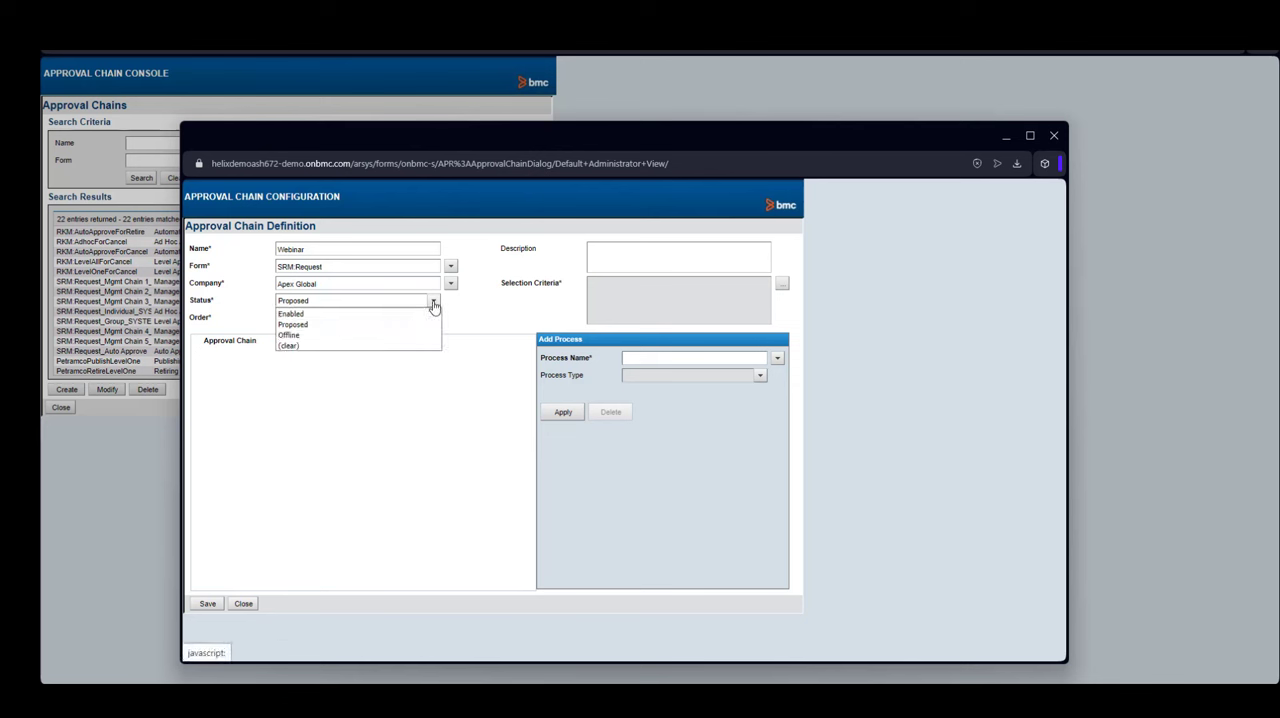
left_click(311, 316)
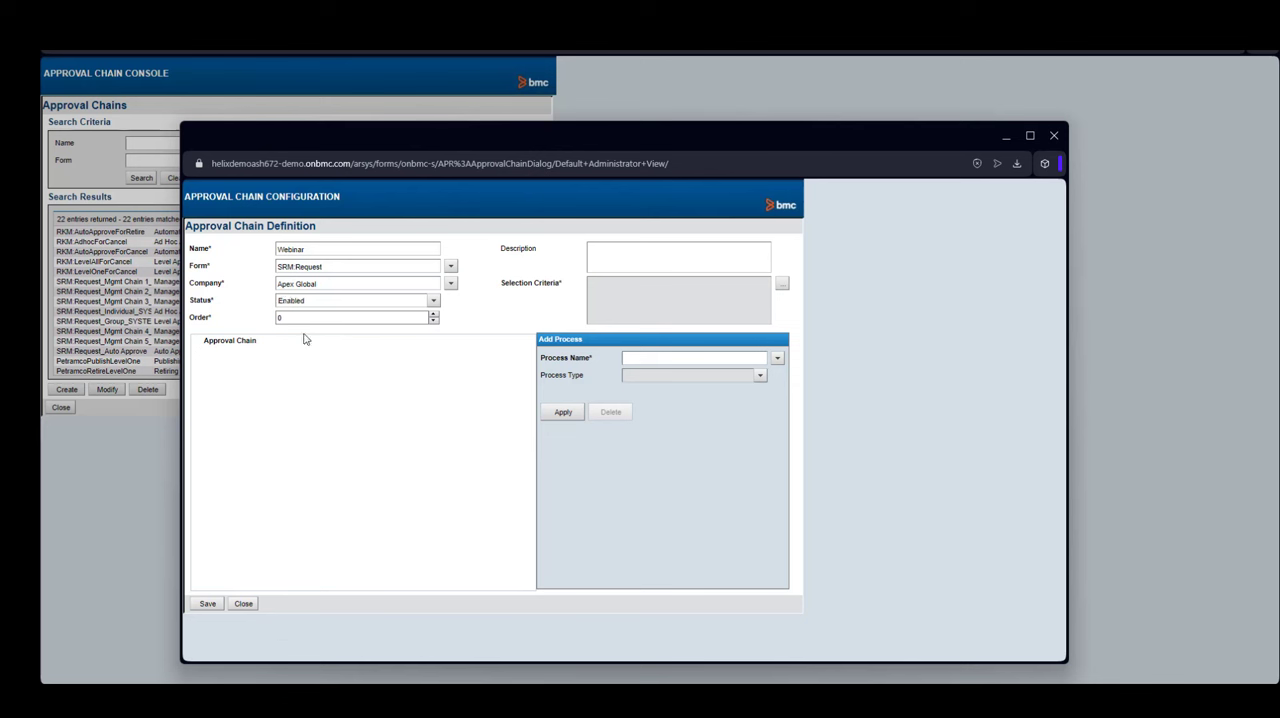
- Add a Service Request - Level process to the approval chain
left_click(249, 346)
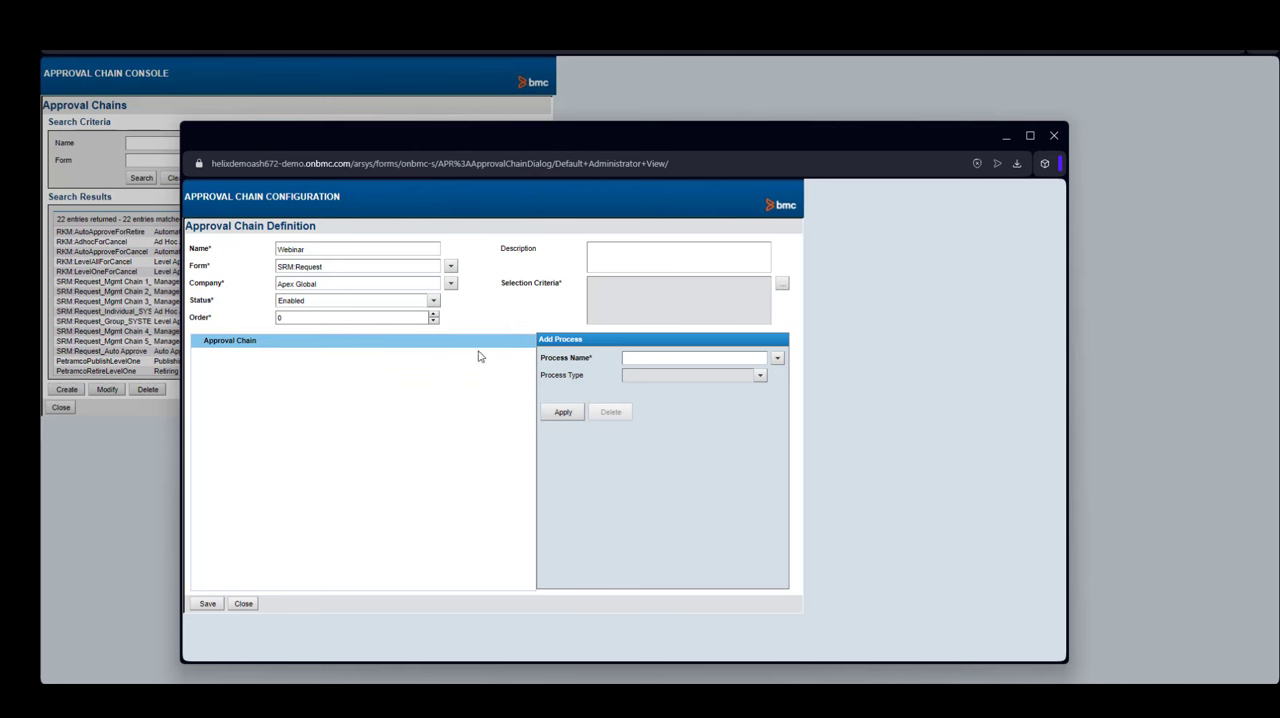
left_click(778, 361)
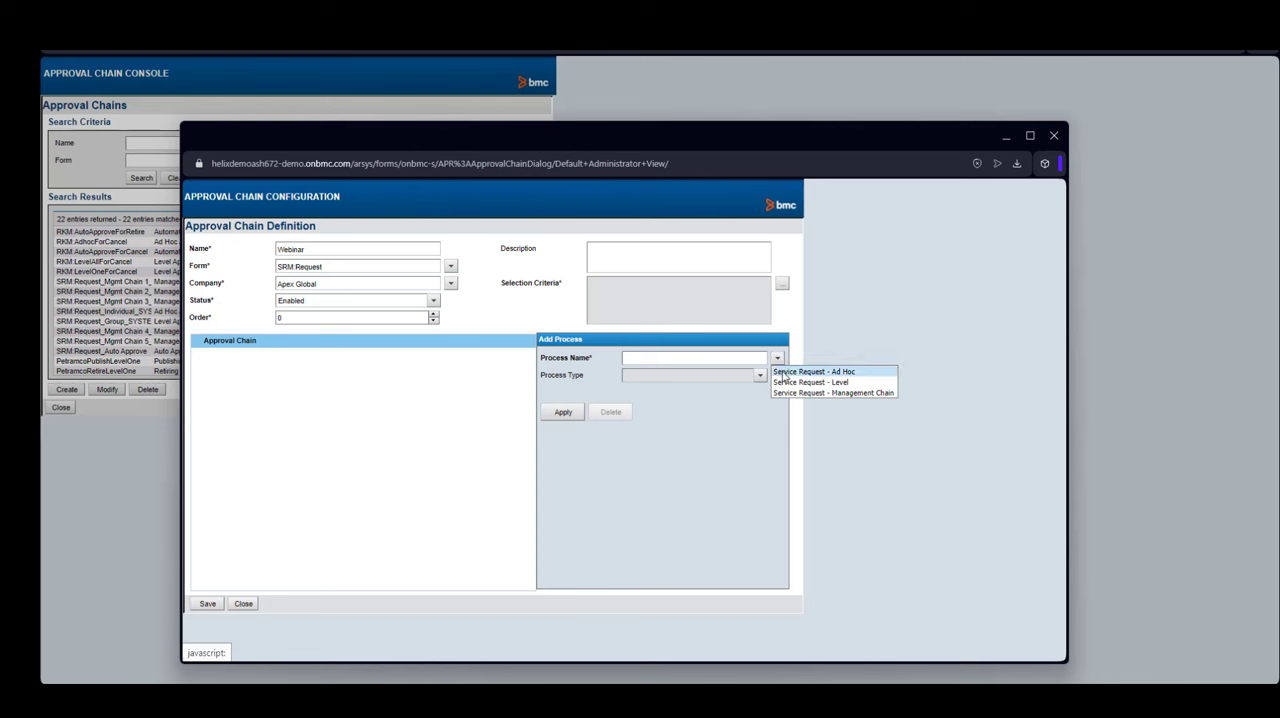
left_click(787, 383)
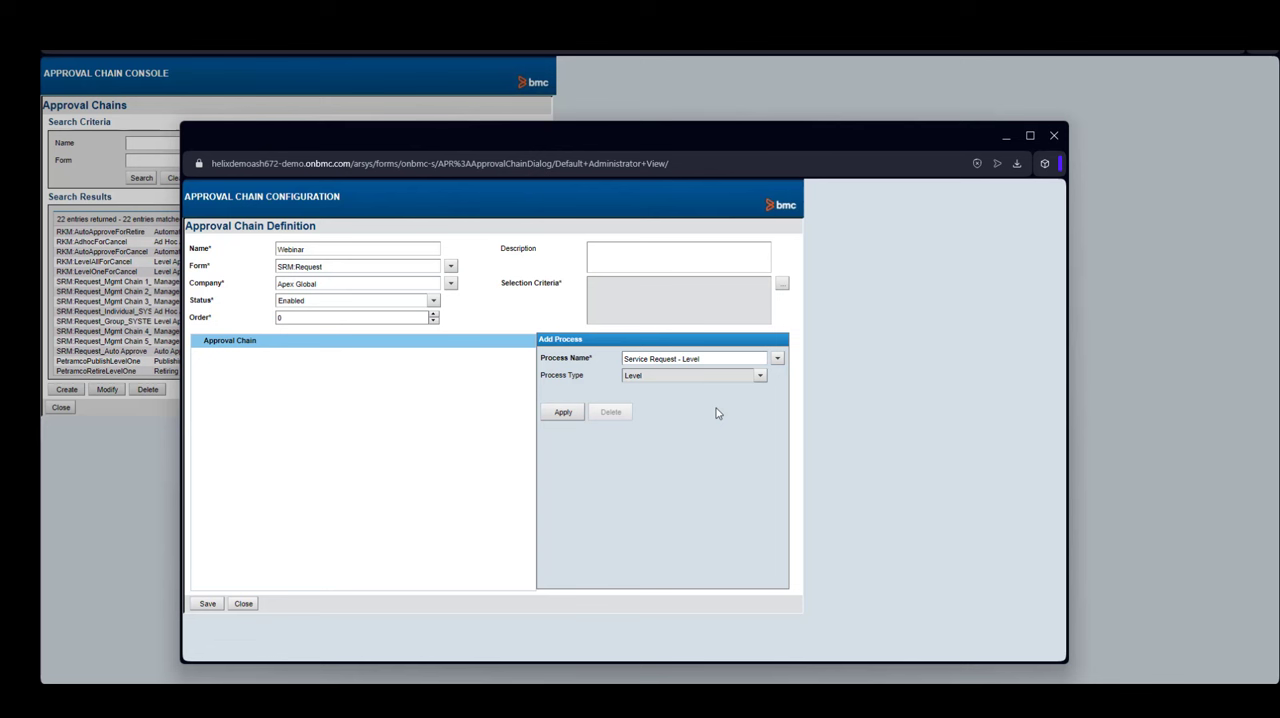
left_click(563, 413)
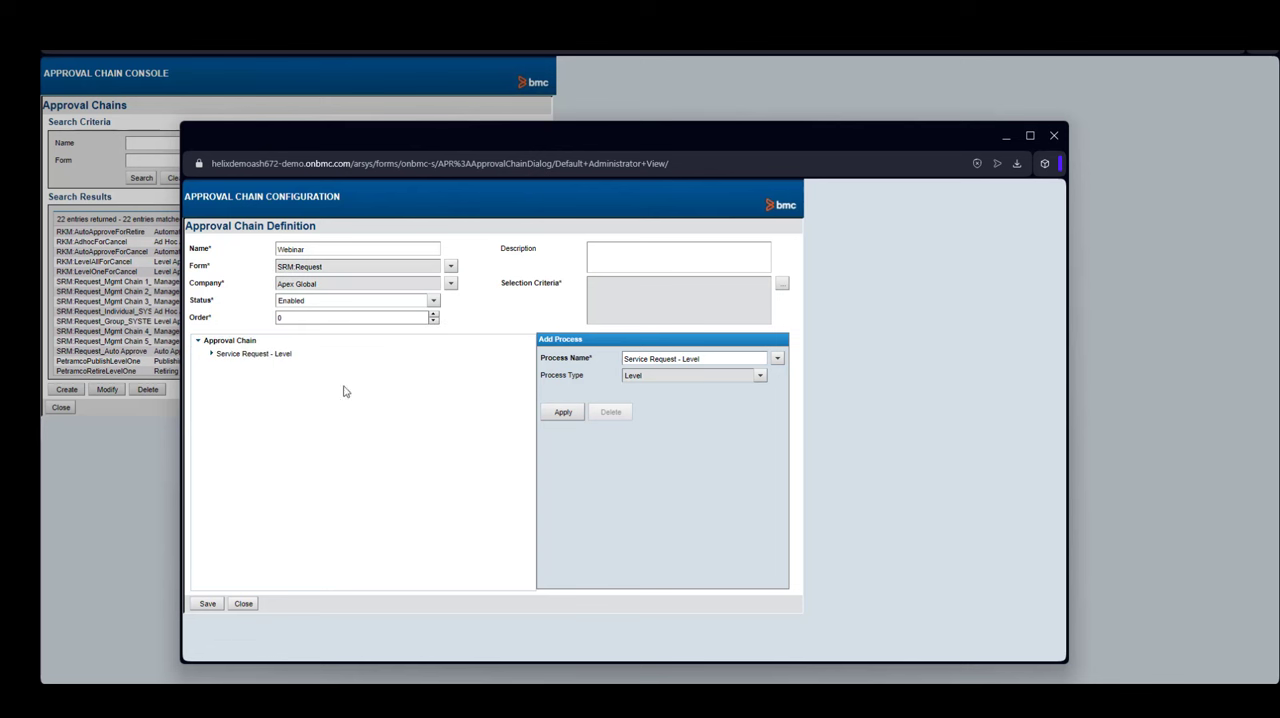
- Add a Set Fields action to the process's Approved outcome
left_click(212, 355)
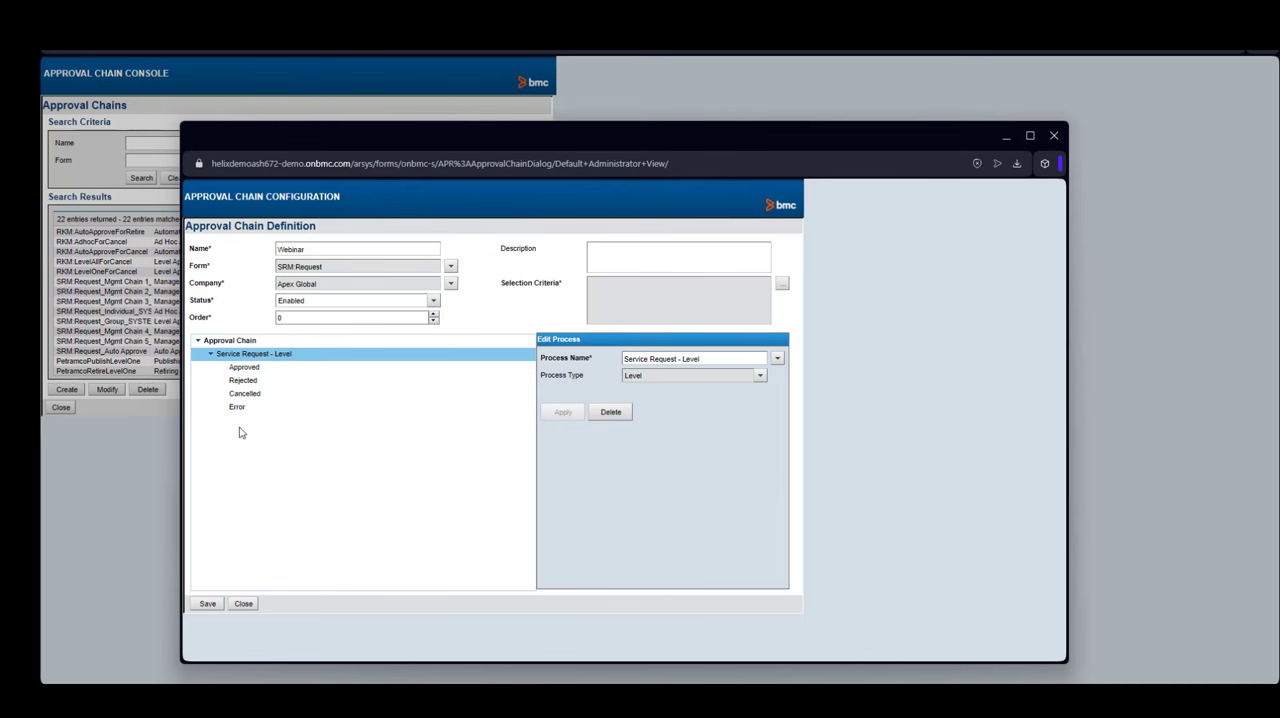
left_click(247, 368)
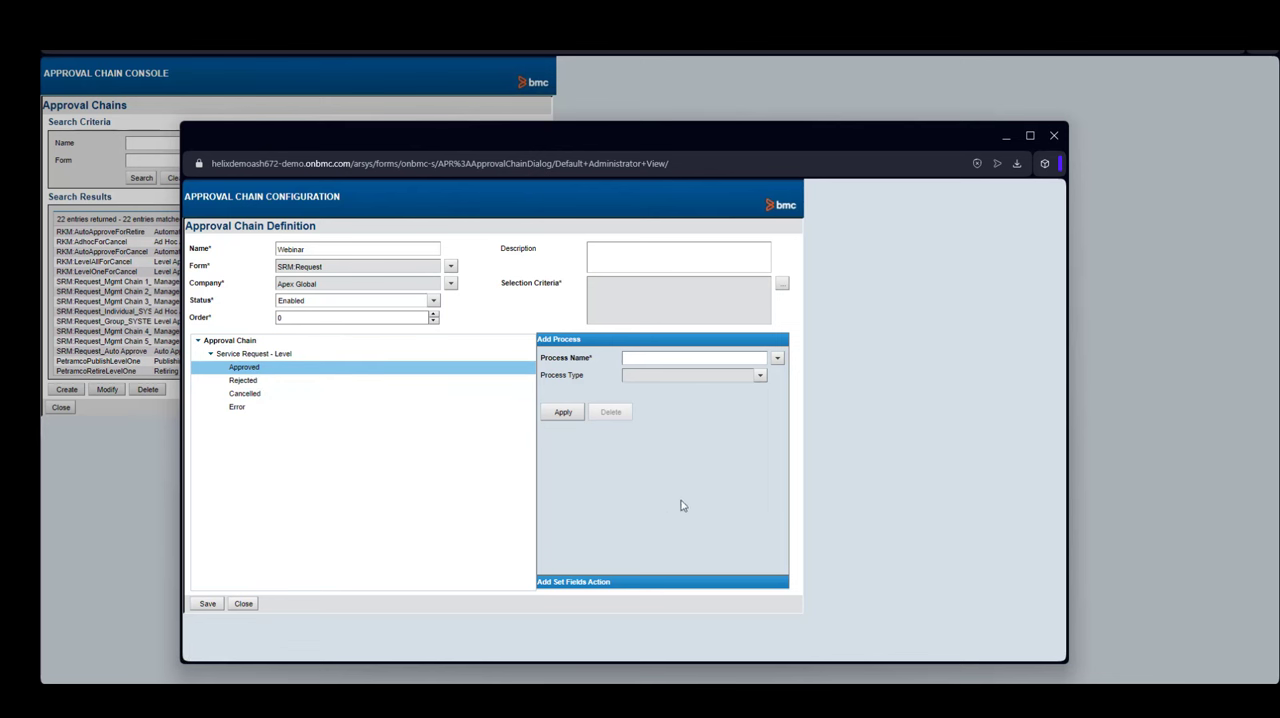
left_click(625, 582)
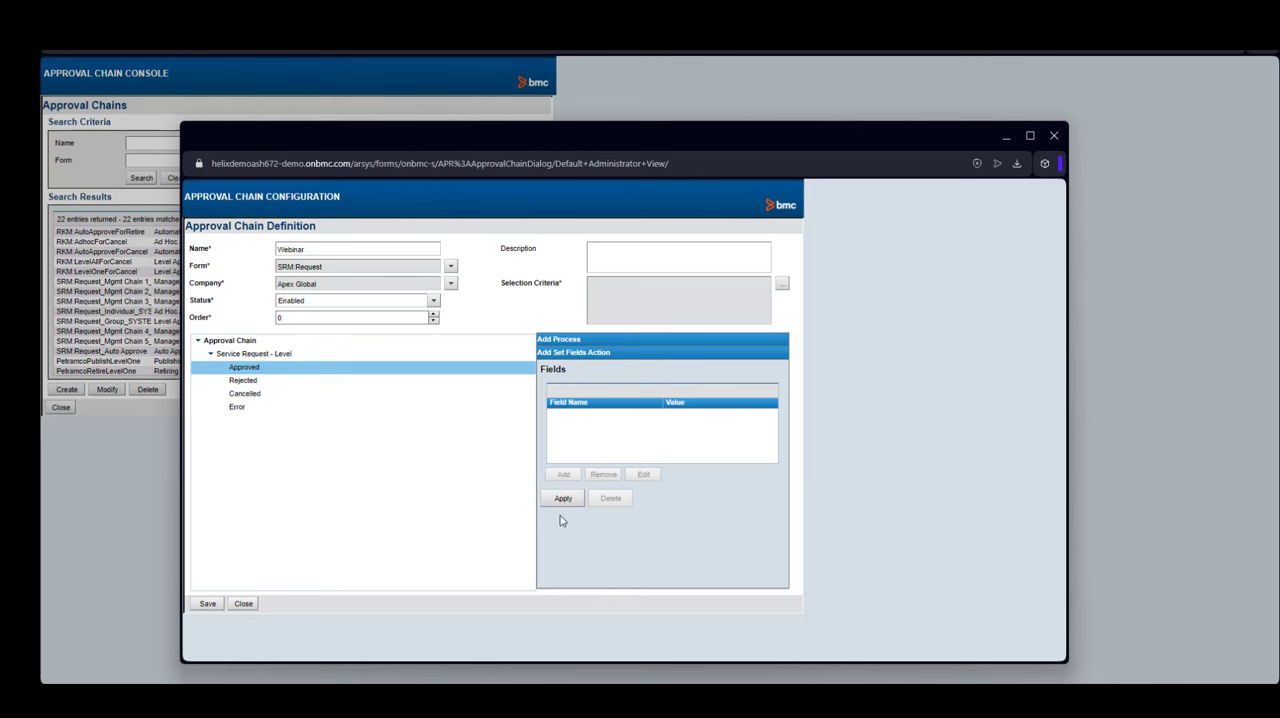
left_click(564, 499)
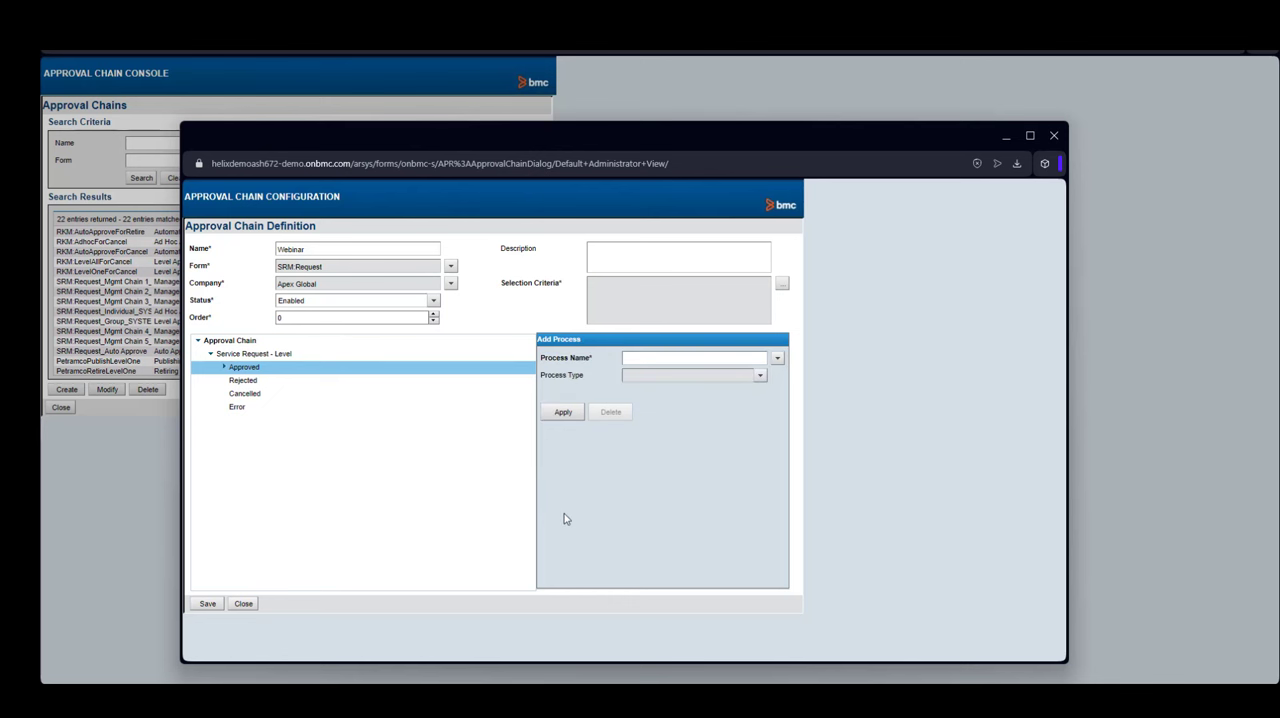
- Open a new field value entry for the Approved outcome's Set Fields action
left_click(226, 368)
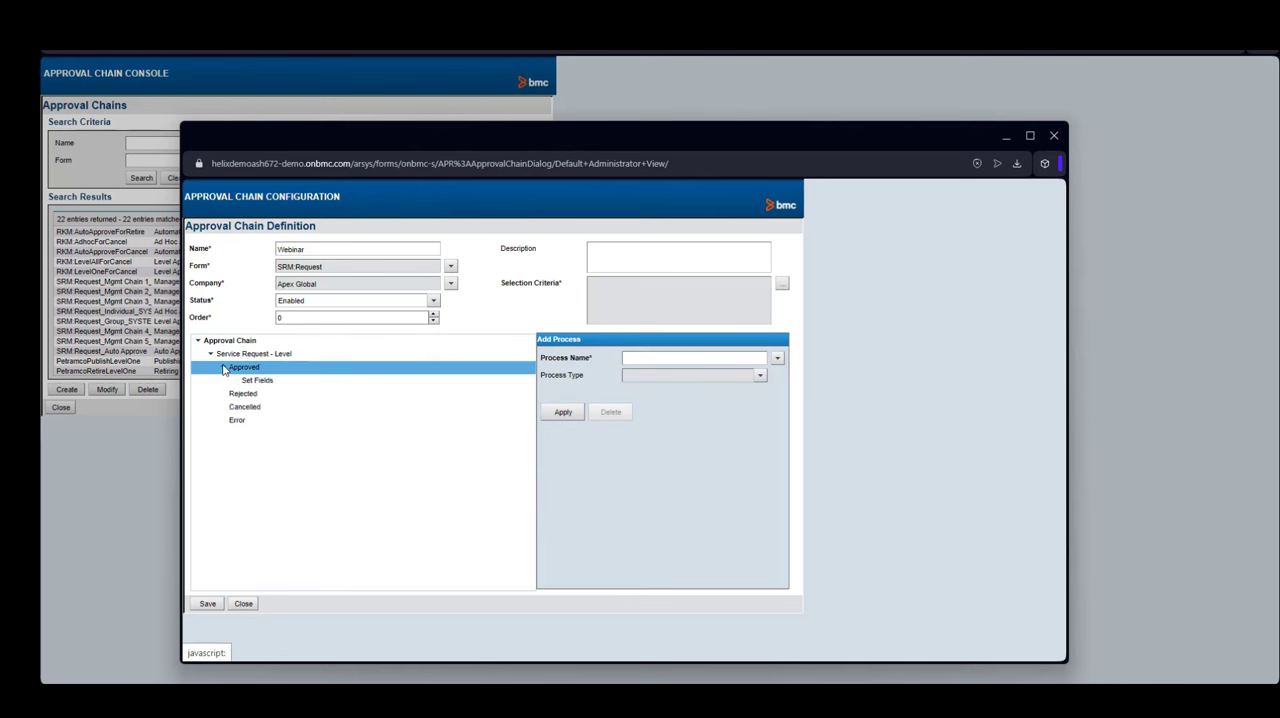
left_click(272, 389)
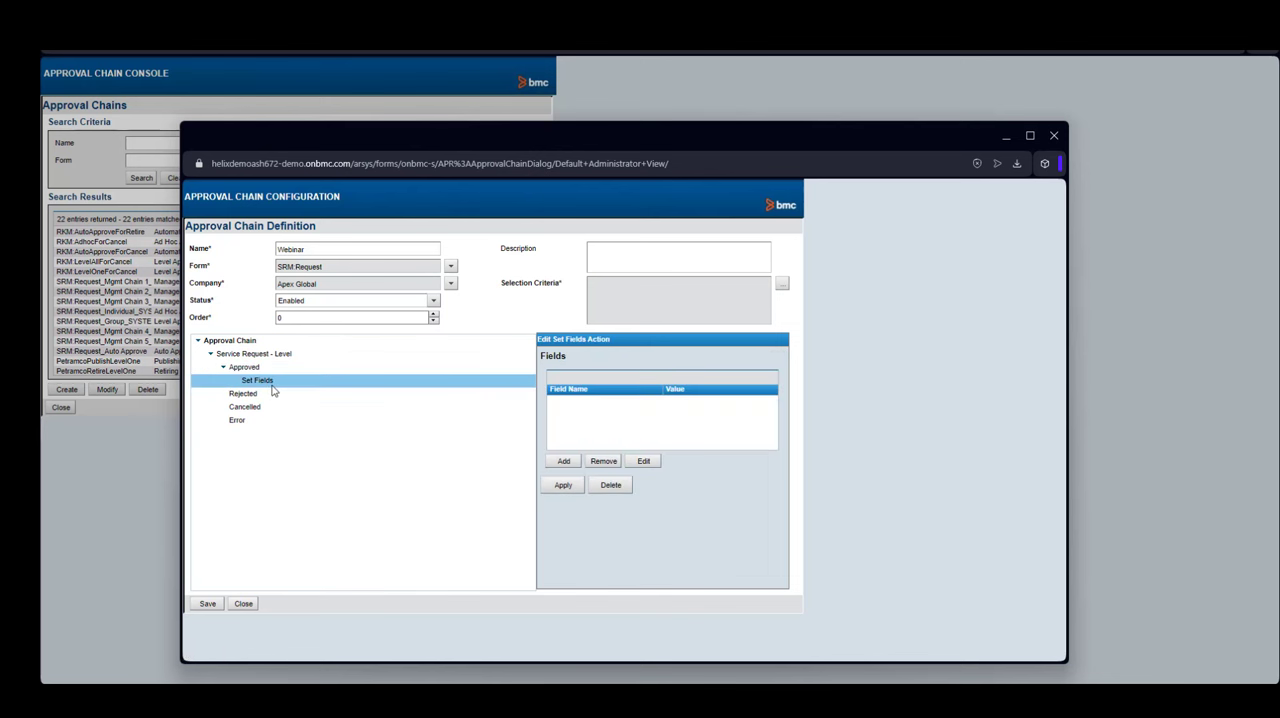
left_click(564, 462)
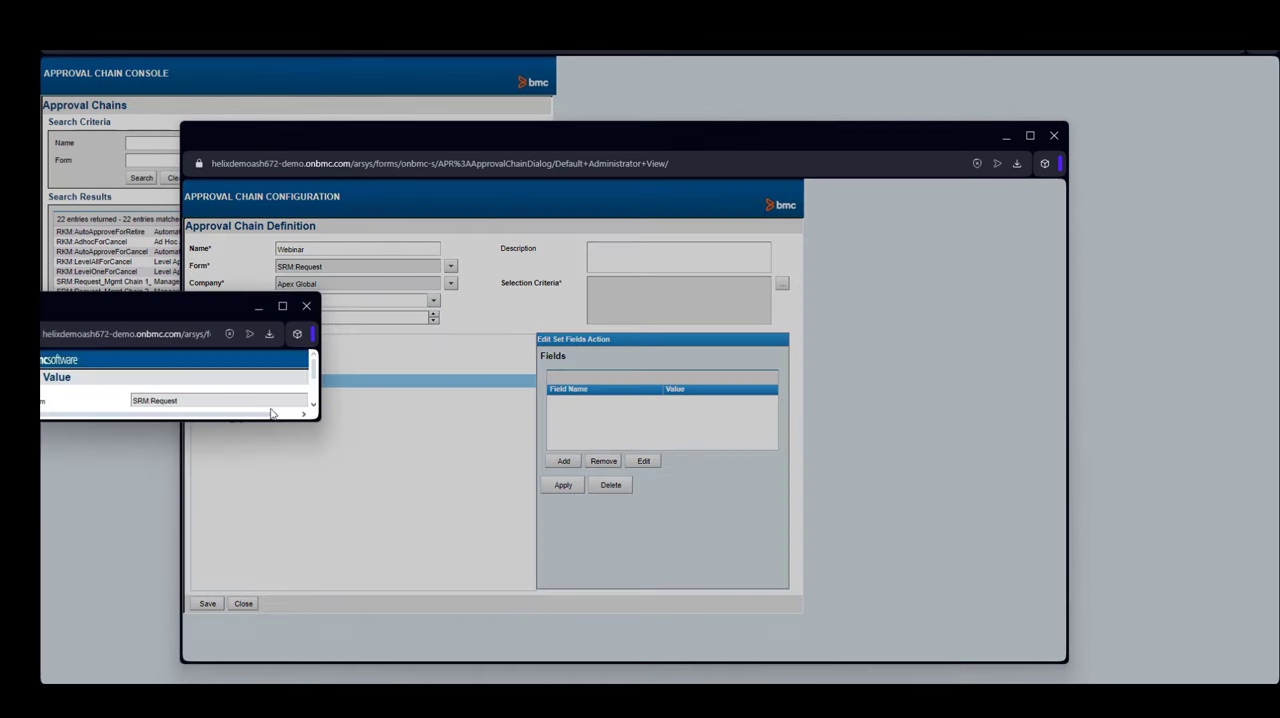
left_click_drag(321, 424, 646, 543)
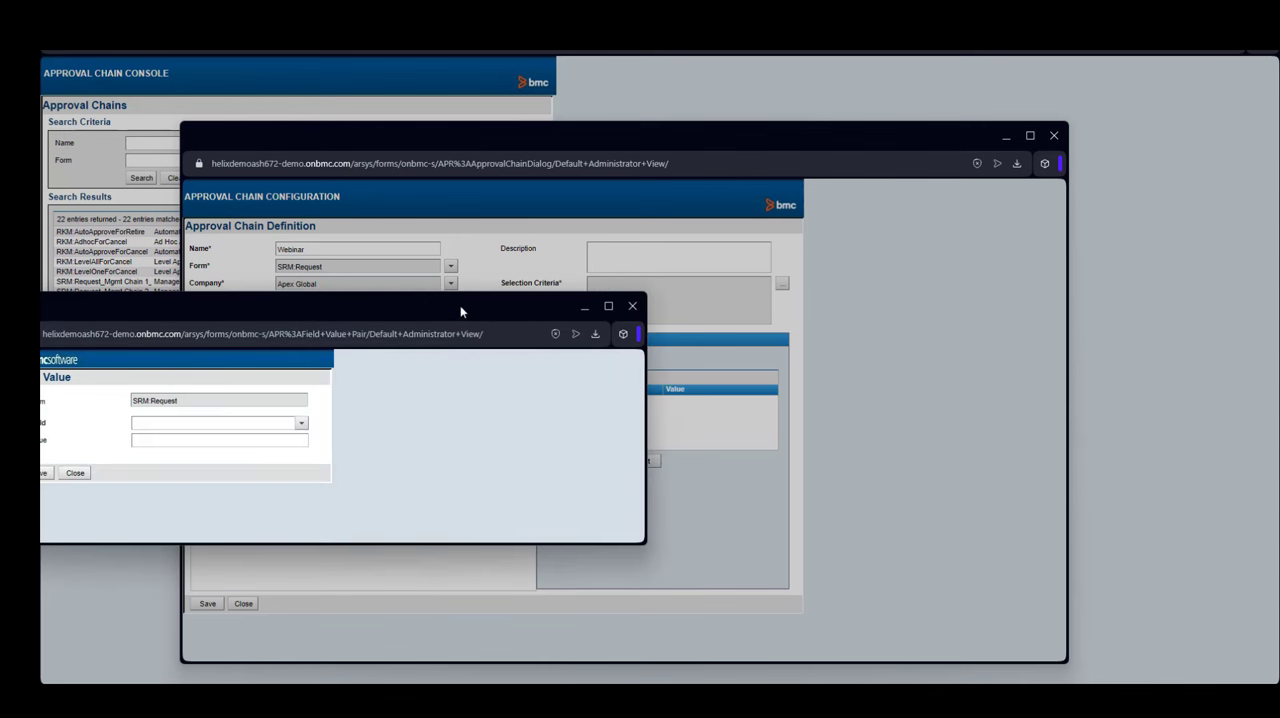
left_click_drag(460, 305, 784, 272)
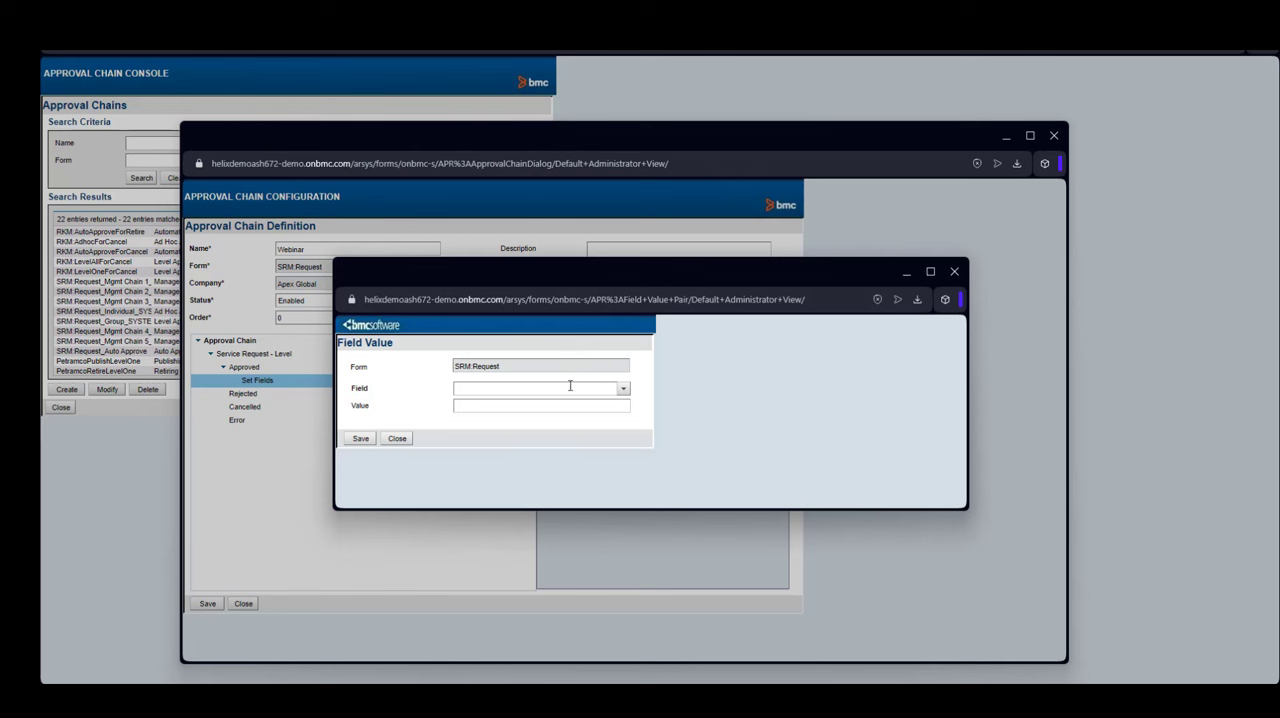
- Set the field value pair so Status becomes Planning and save it
left_click(623, 388)
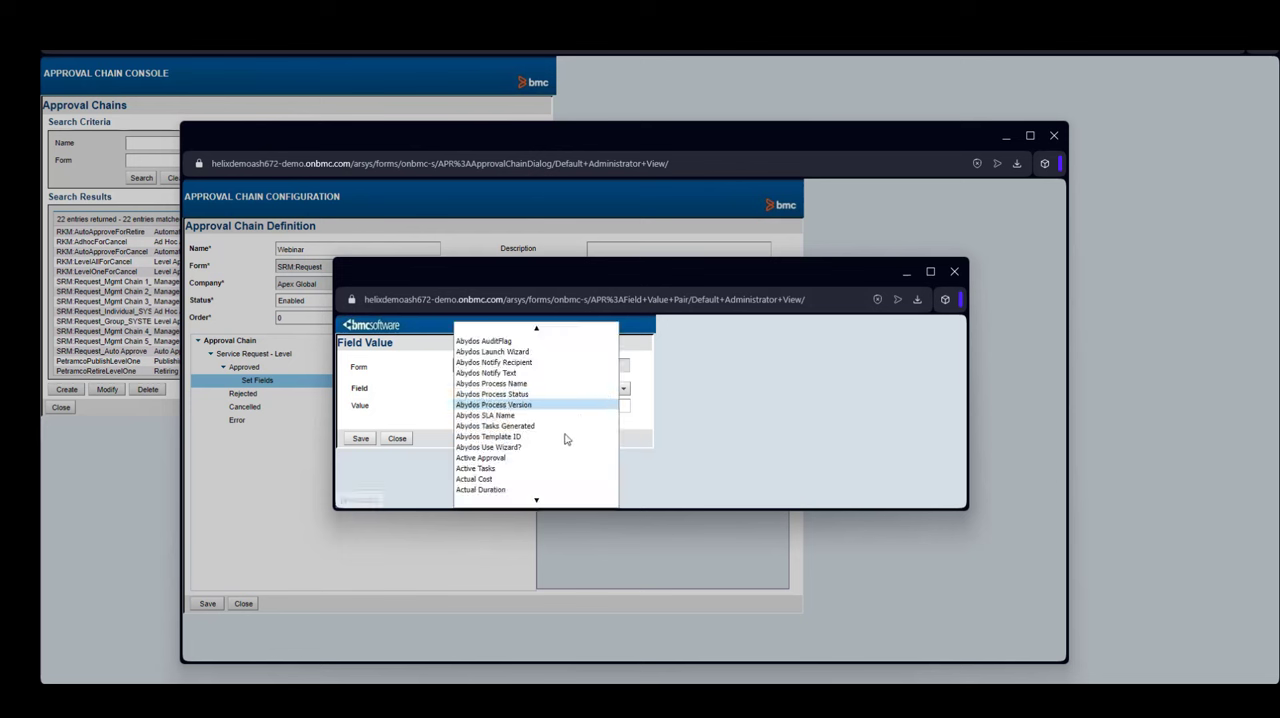
mouse_move(538, 502)
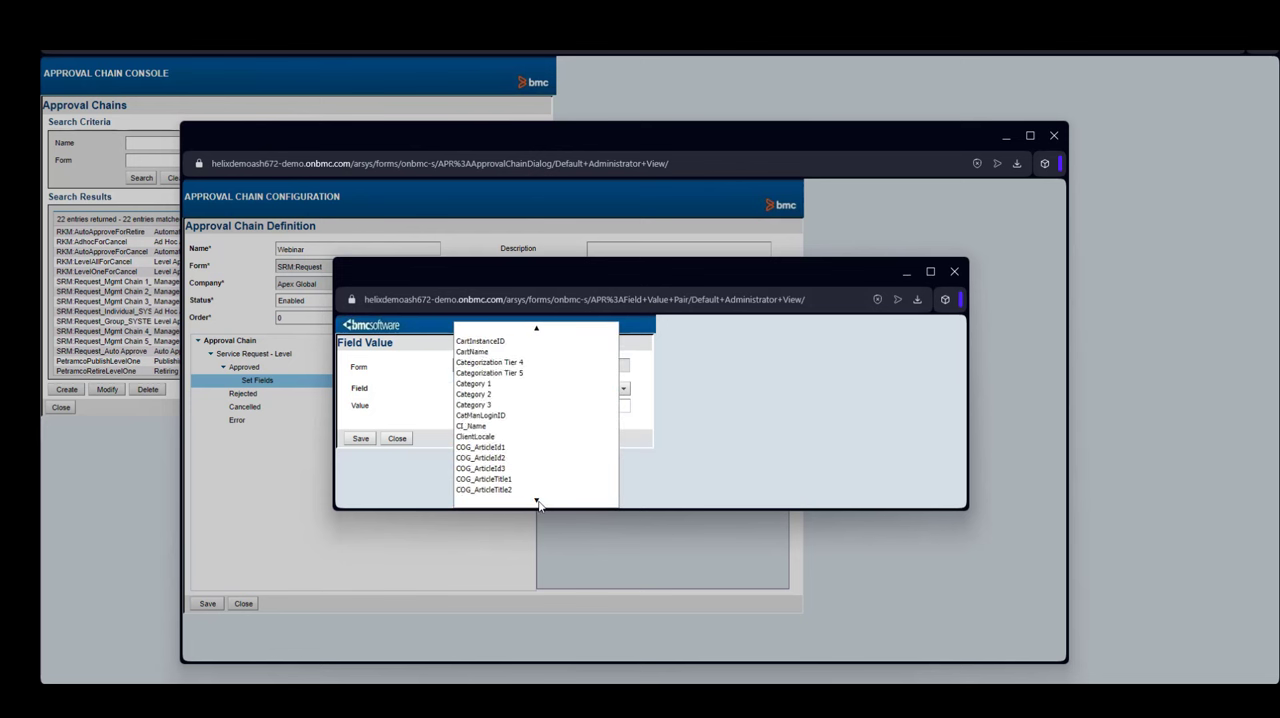
scroll(512, 461, "down", 10)
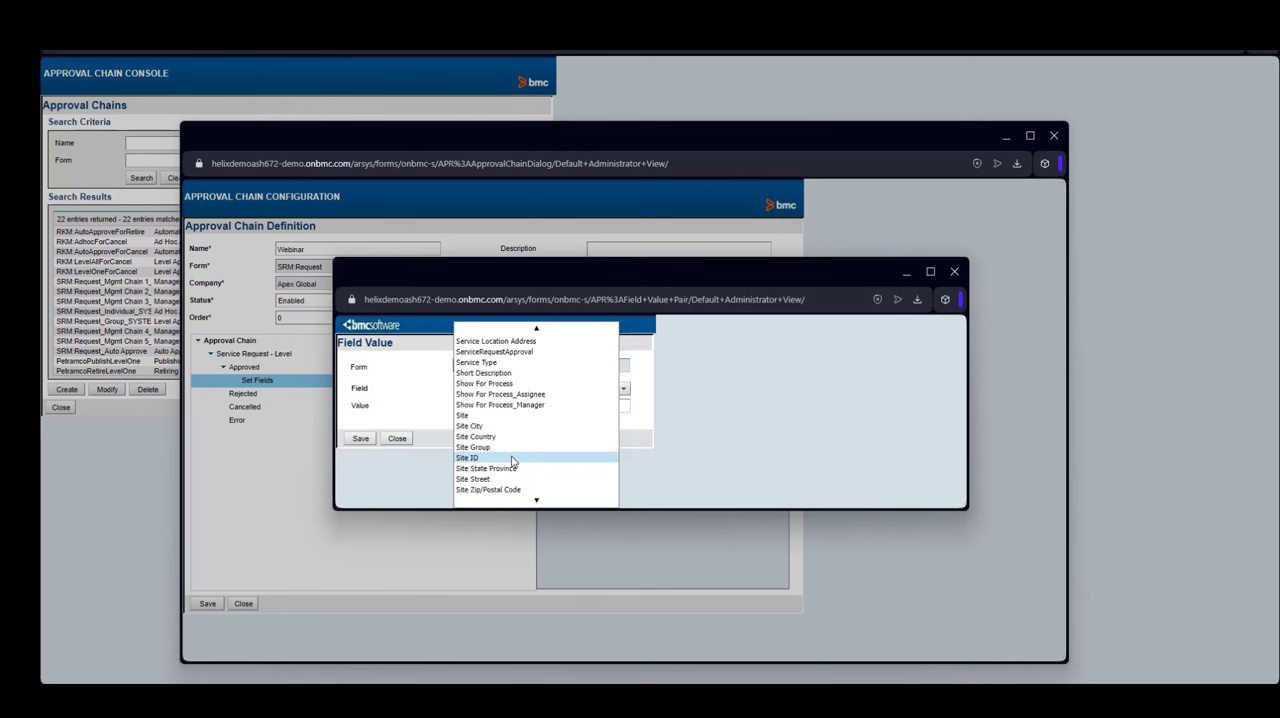
scroll(510, 430, "down", 10)
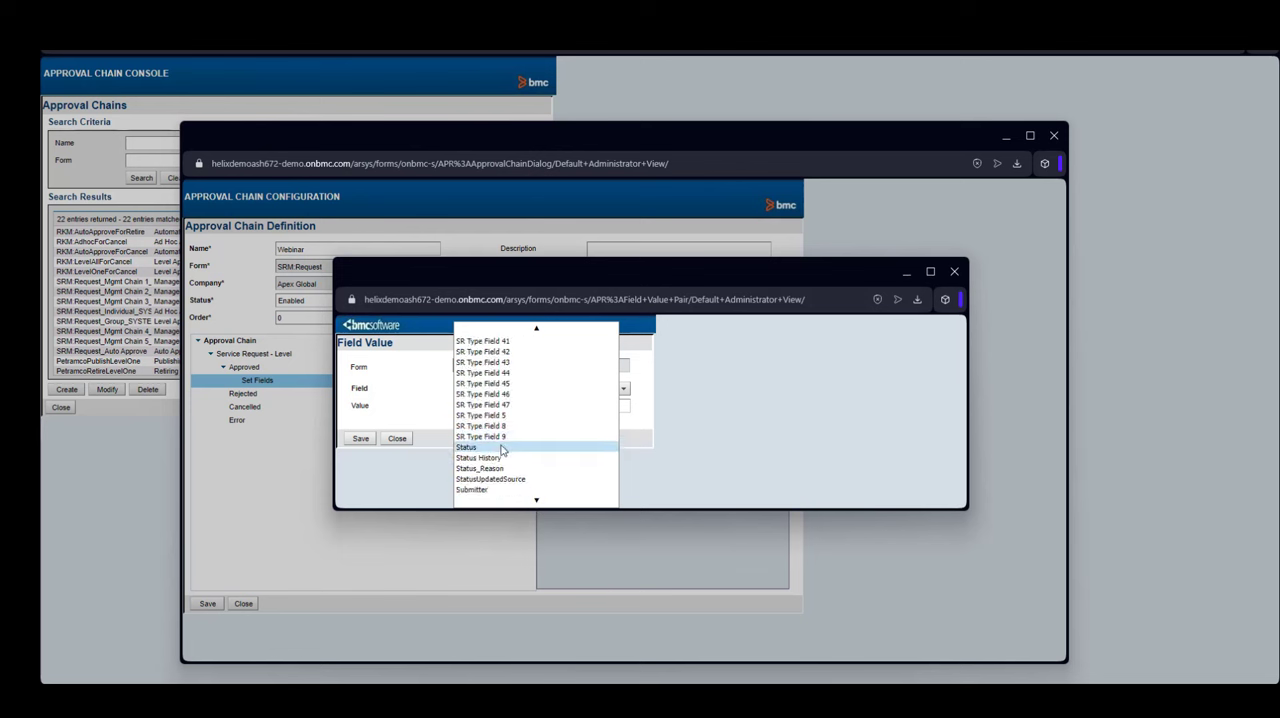
left_click(503, 448)
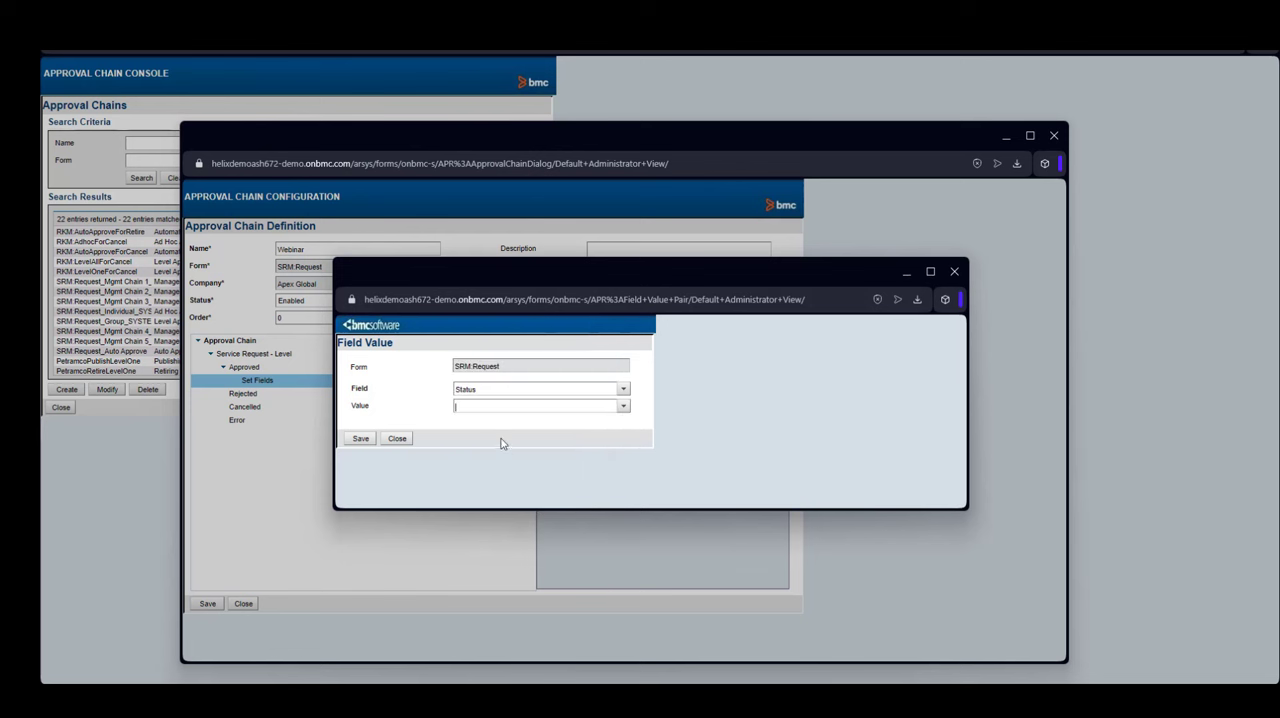
left_click(623, 405)
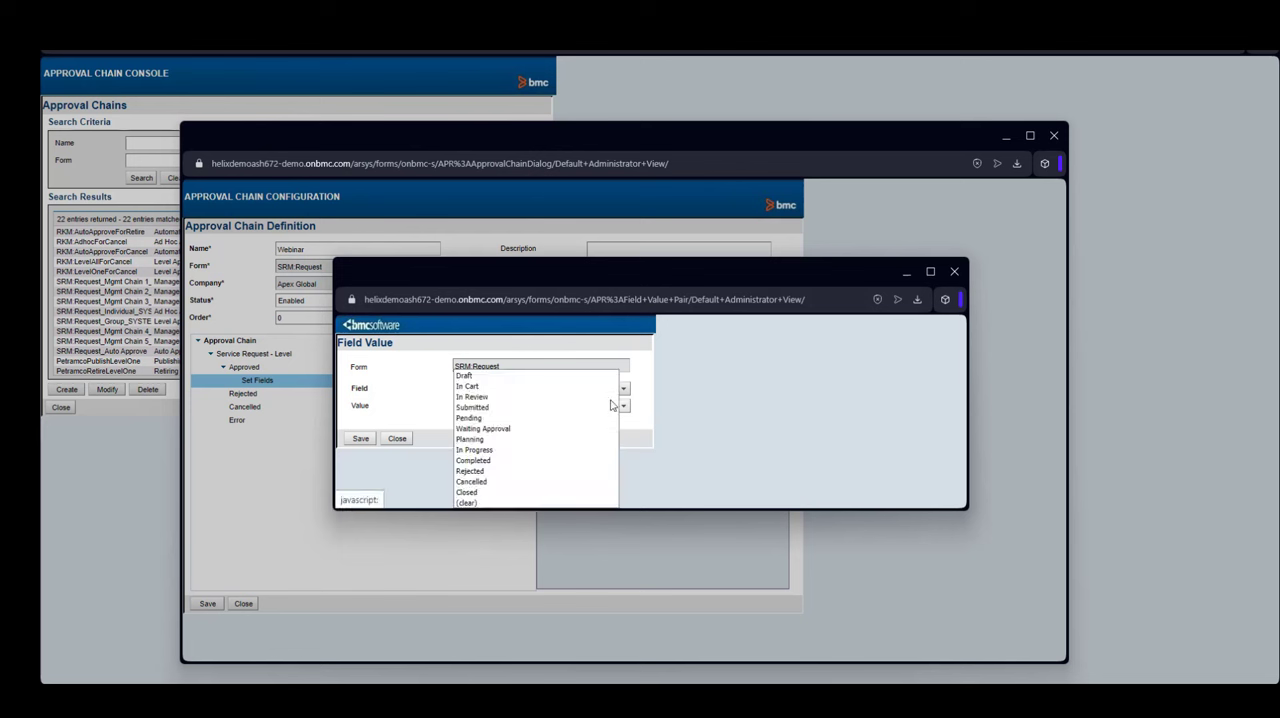
left_click(490, 440)
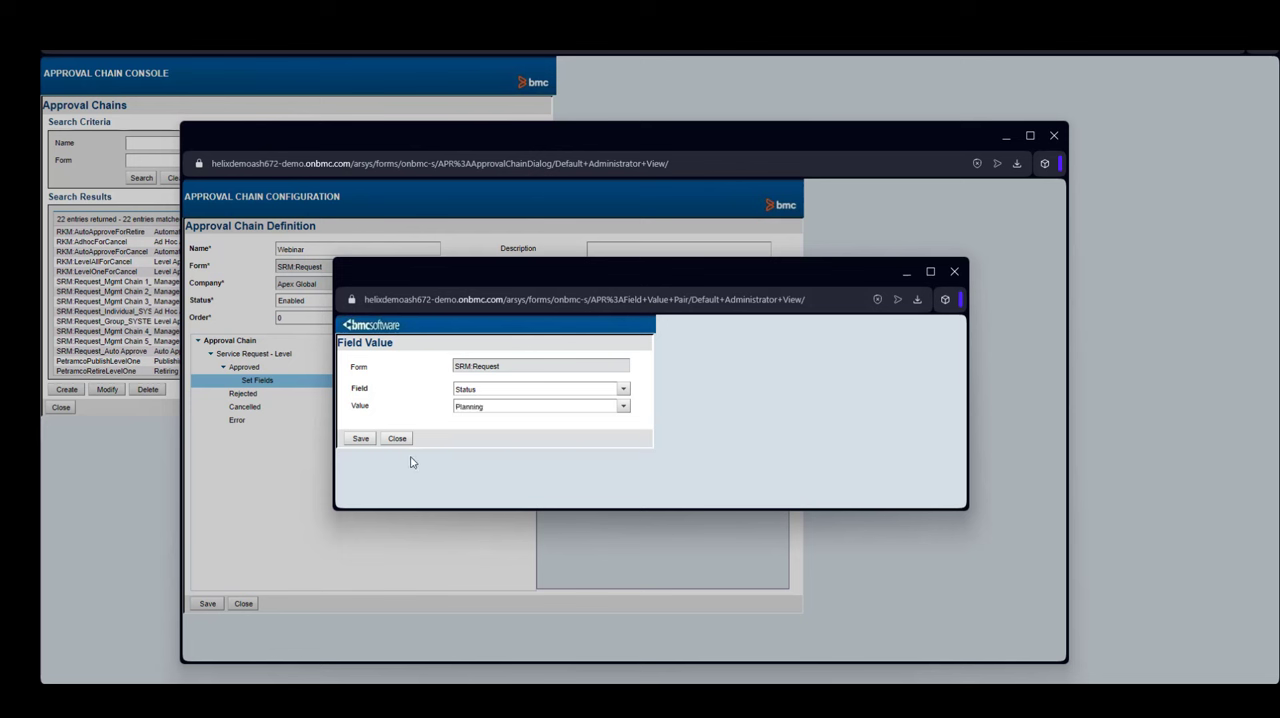
left_click(360, 438)
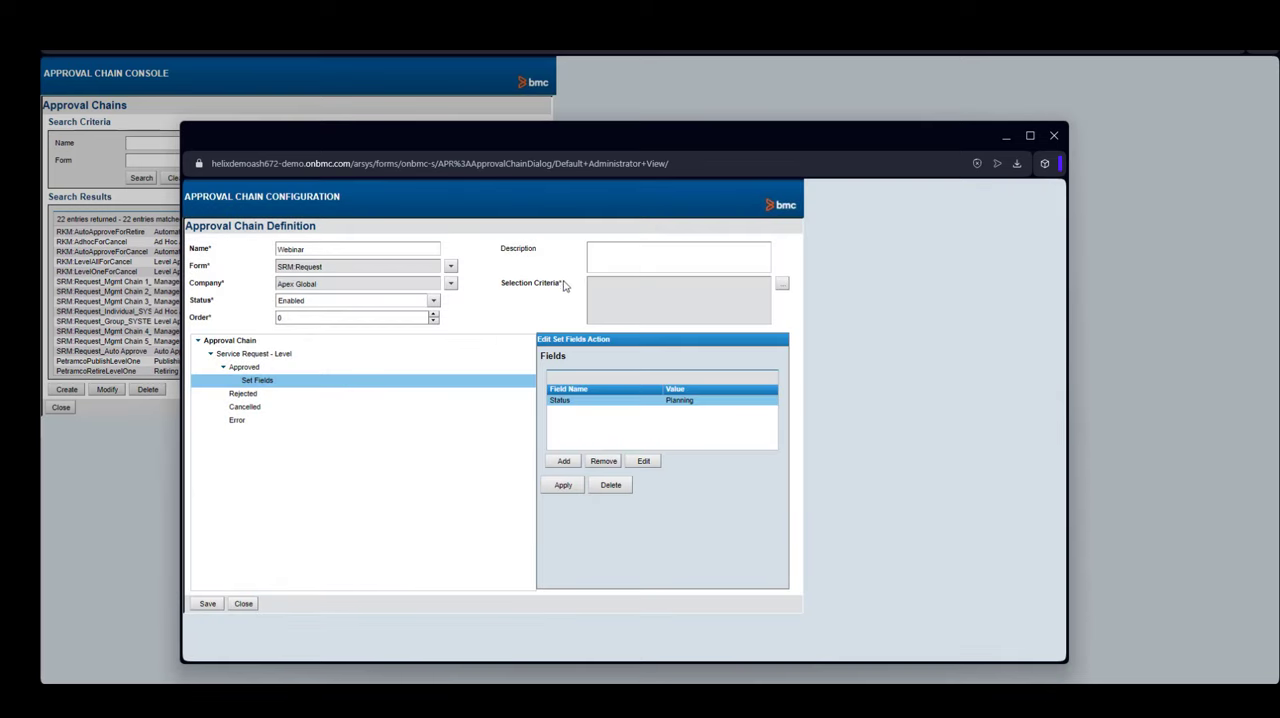
- Set the Webinar chain's selection criteria to the Change Request service request definition and save the approval chain
left_click(782, 284)
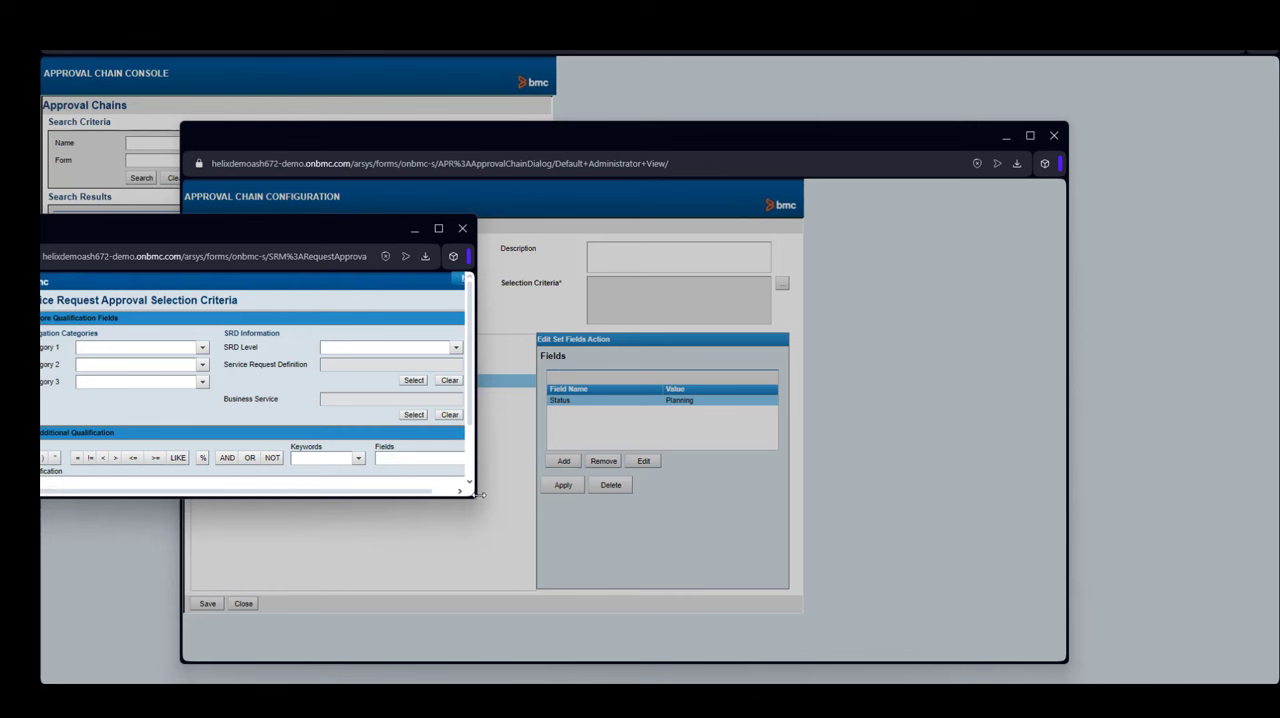
left_click_drag(478, 494, 785, 588)
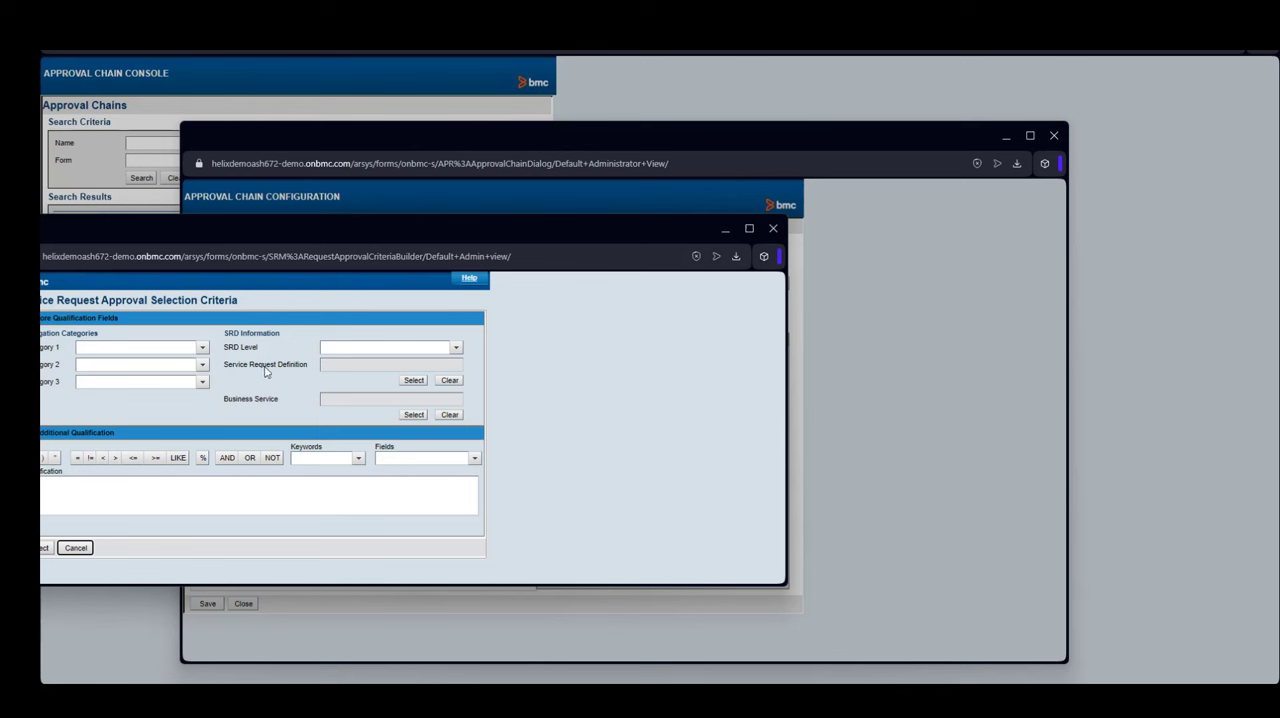
left_click(413, 382)
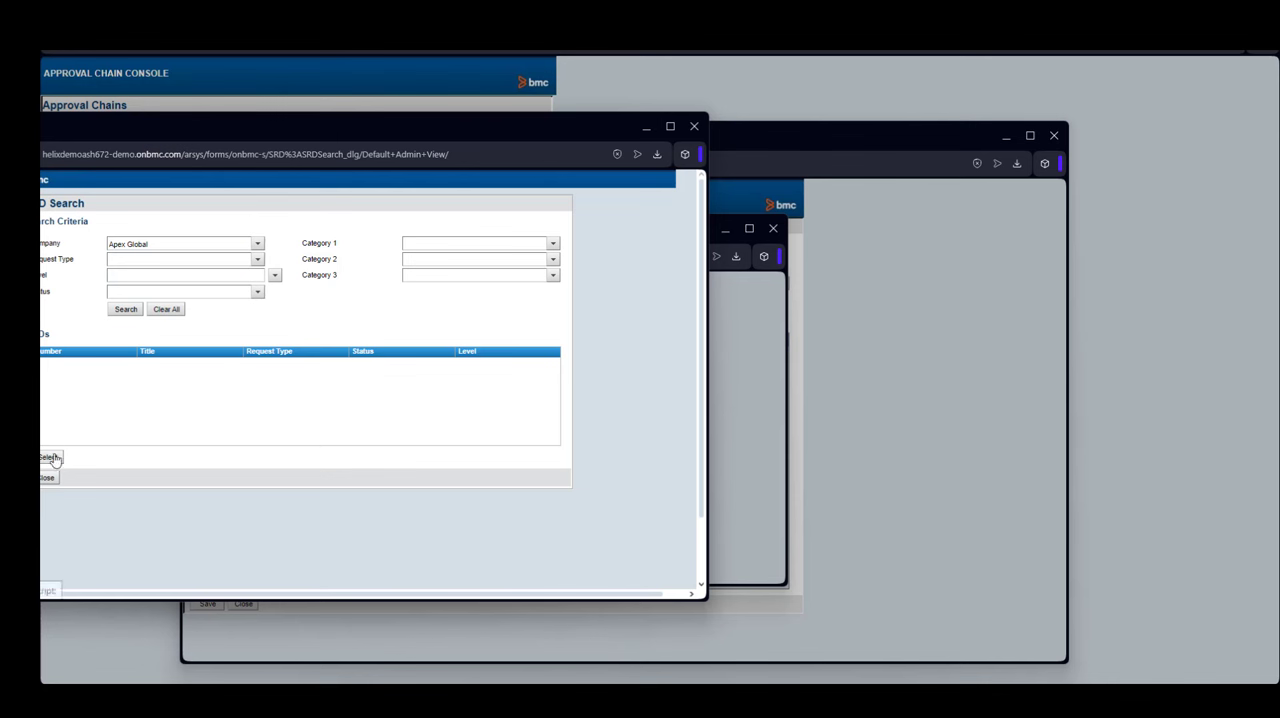
left_click(117, 313)
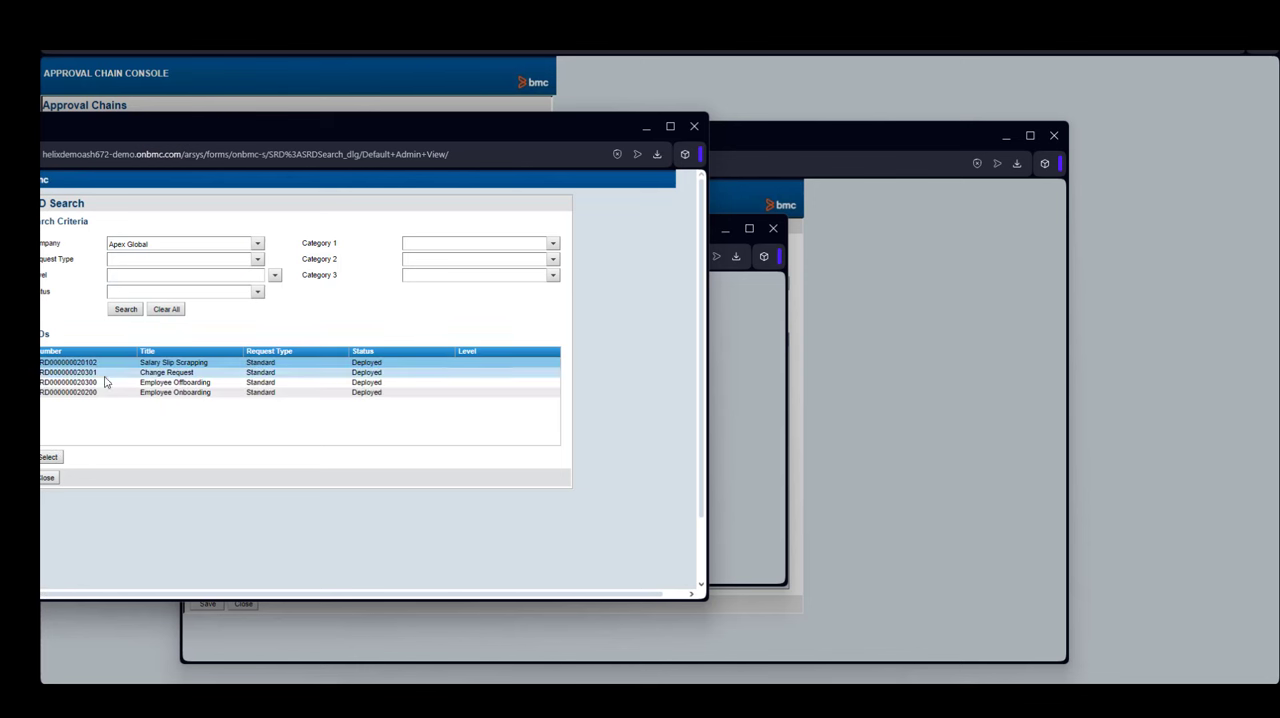
left_click(143, 374)
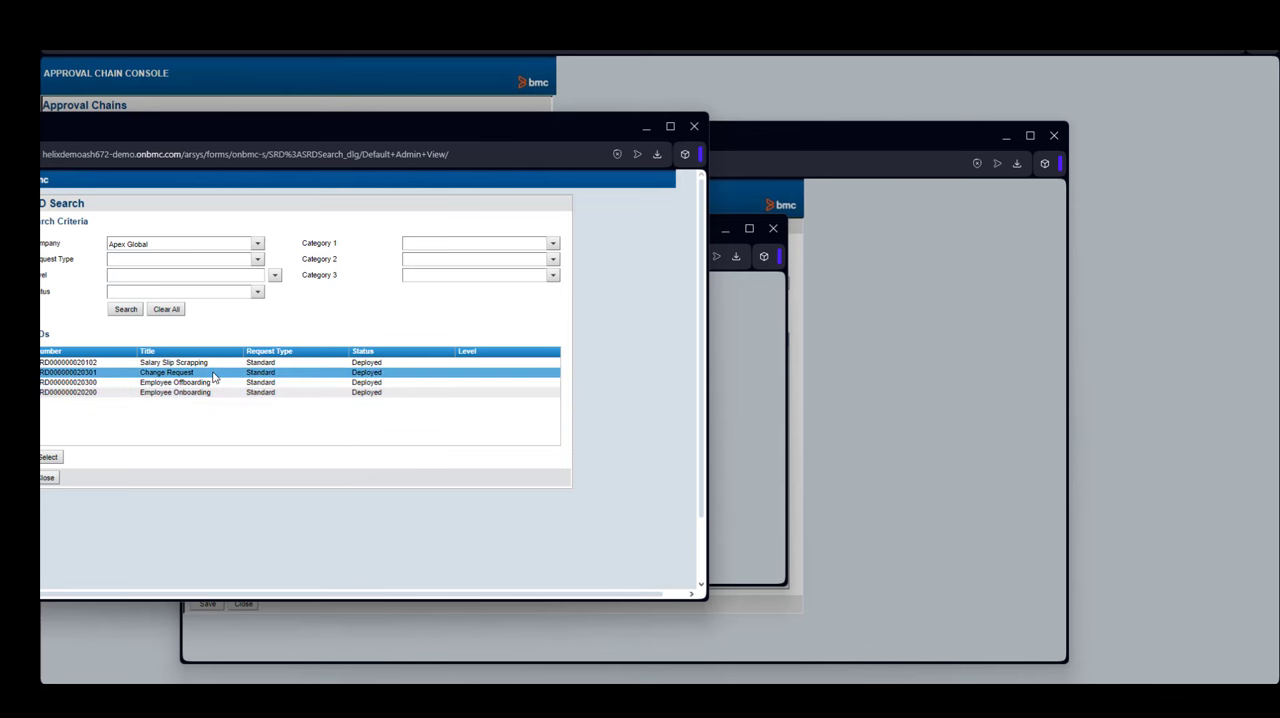
left_click(47, 458)
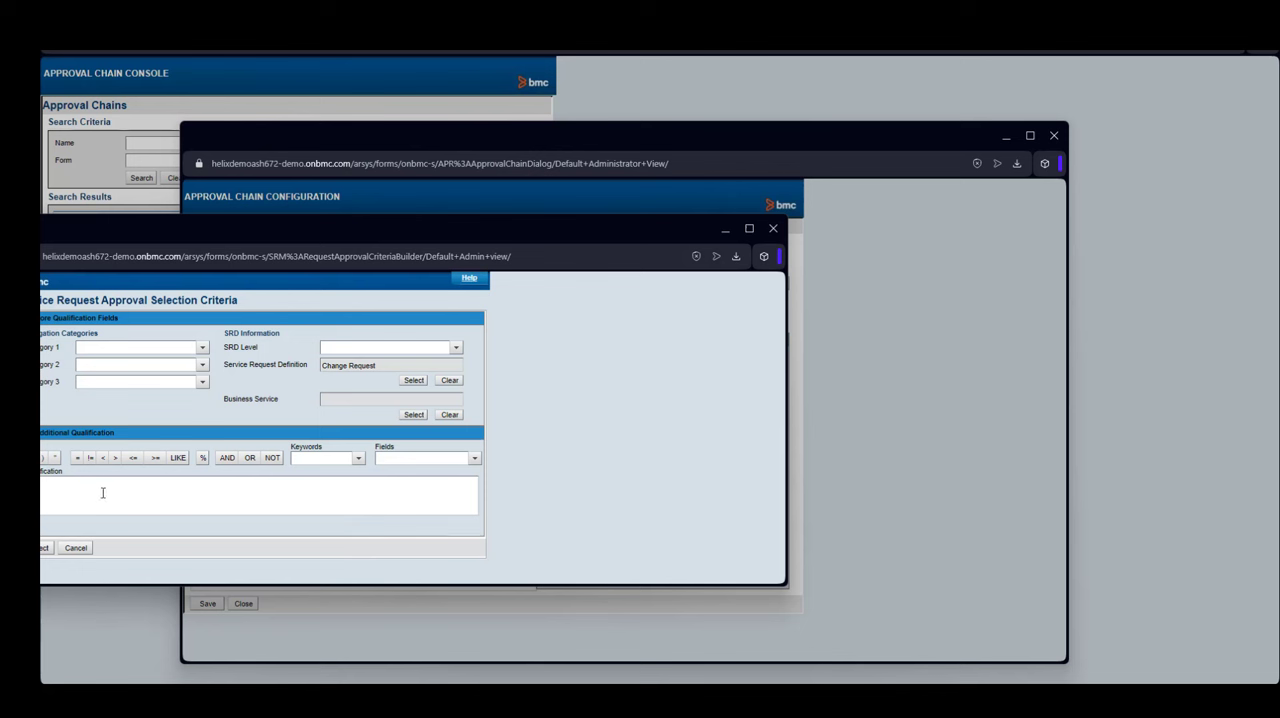
left_click(44, 547)
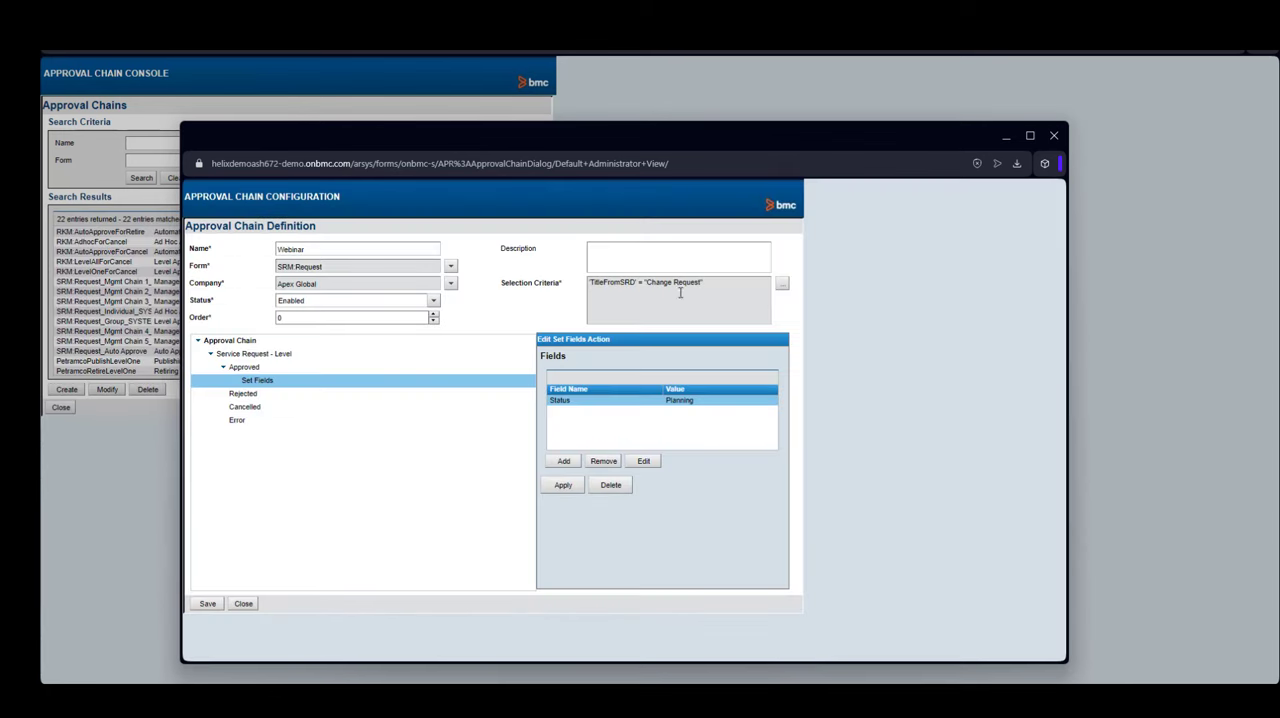
left_click(208, 604)
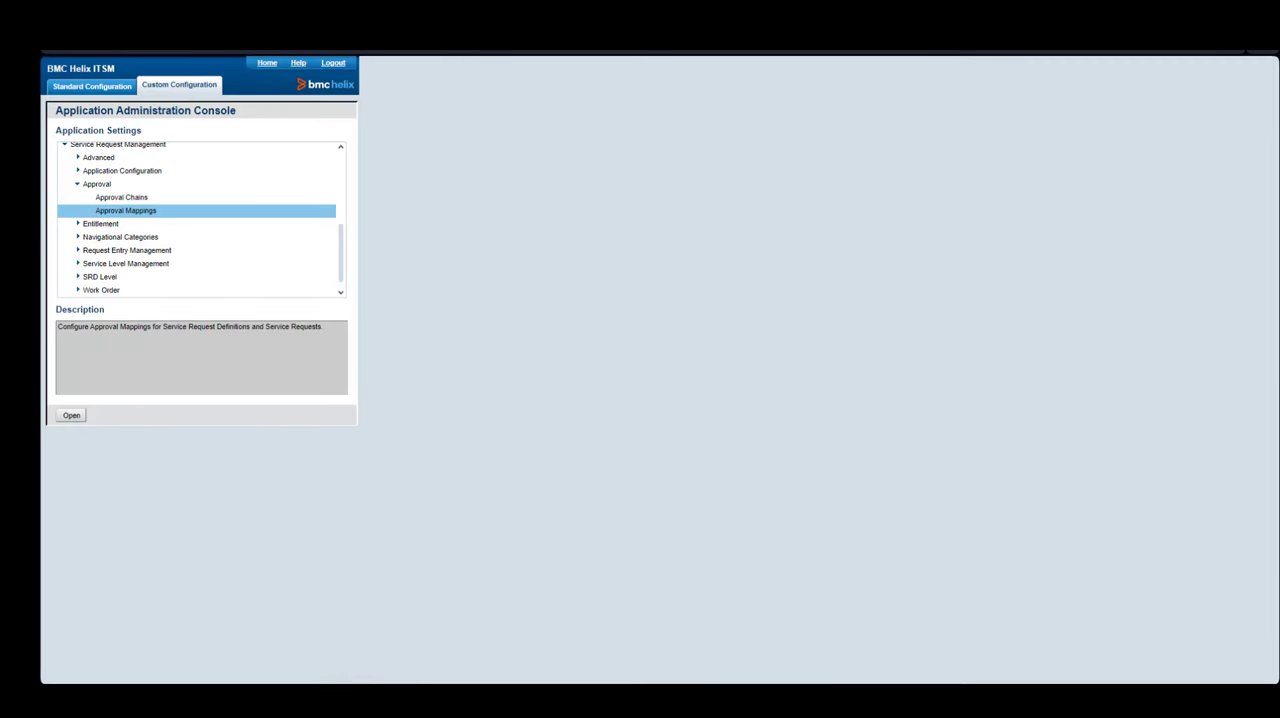
- Open Approval Mappings and start a new mapping for the Service Request approval indicator, entering the approver's last name
double_click(148, 212)
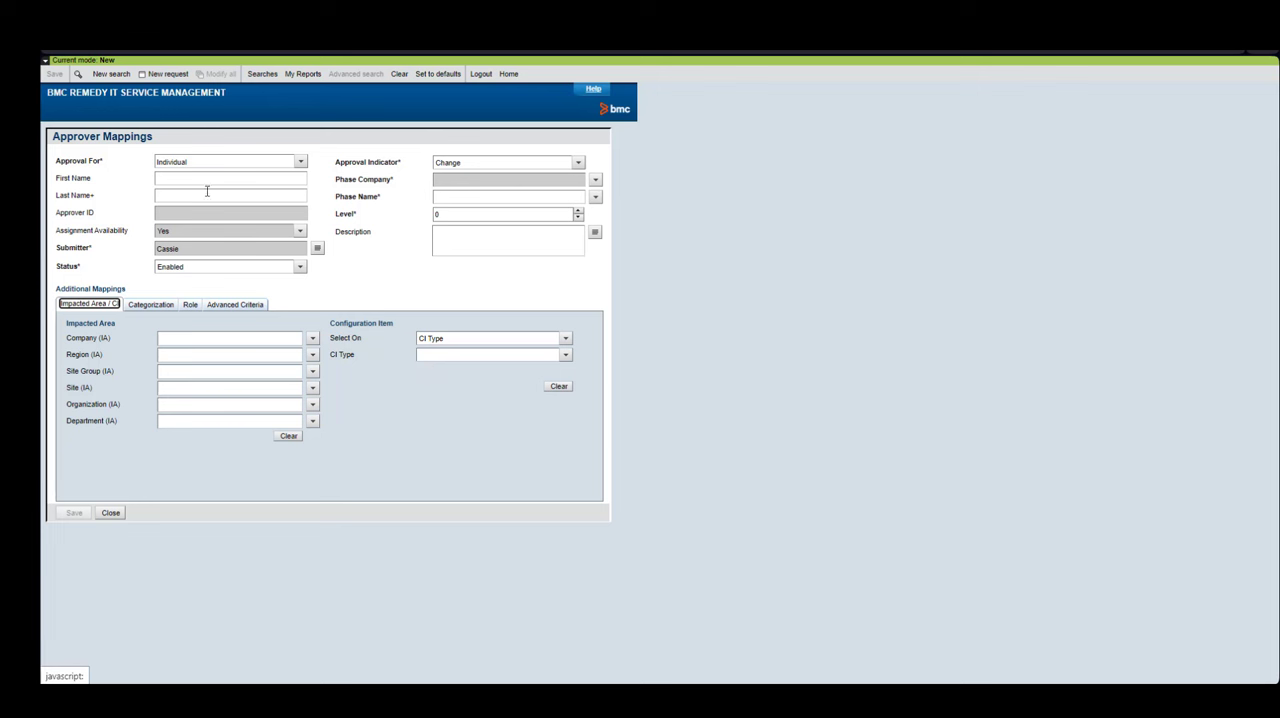
left_click(577, 162)
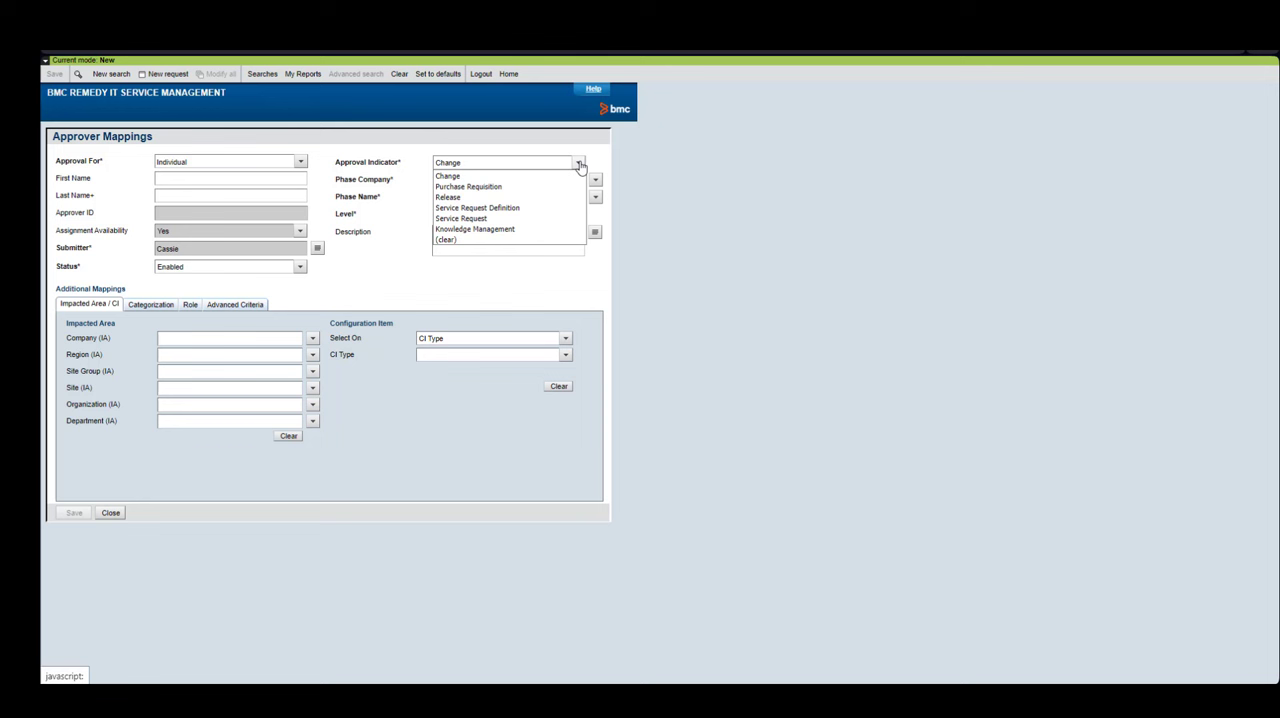
left_click(532, 219)
left_click(208, 196)
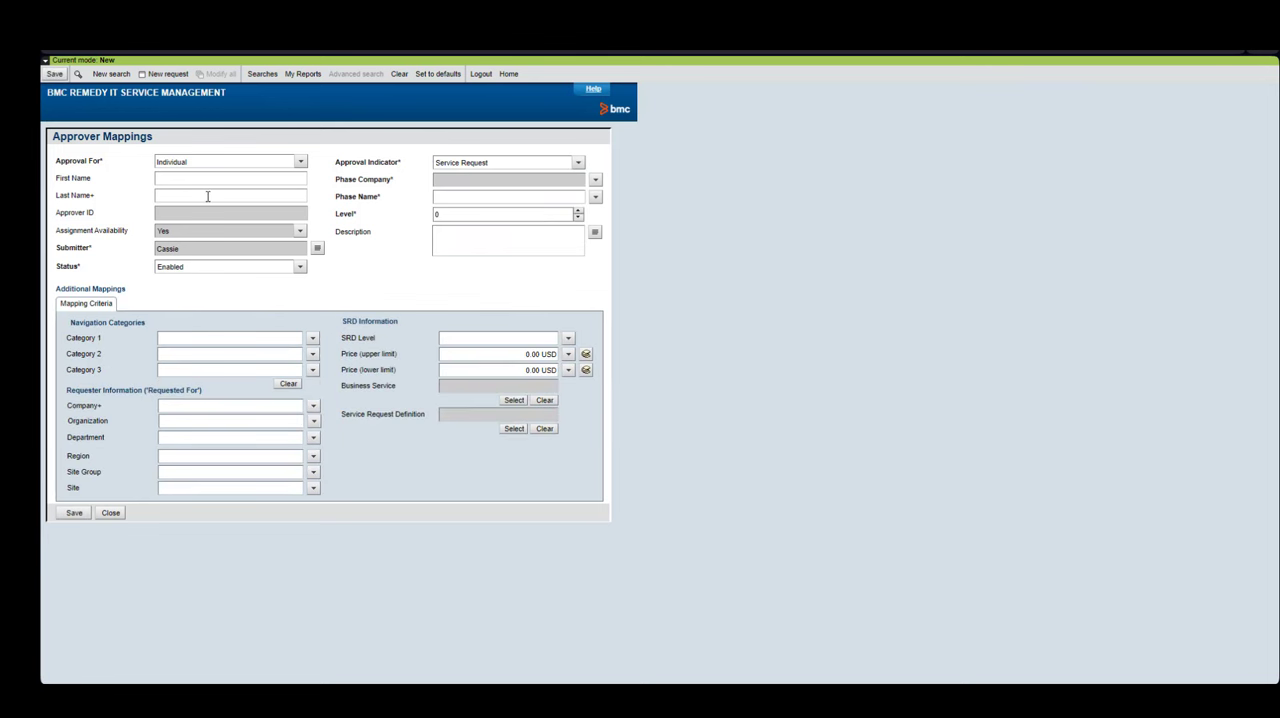
type("Potter")
key("Return")
- Set the mapping's phase to - Global - Service Request - Level and save the approver mapping
left_click(595, 196)
mouse_move(630, 211)
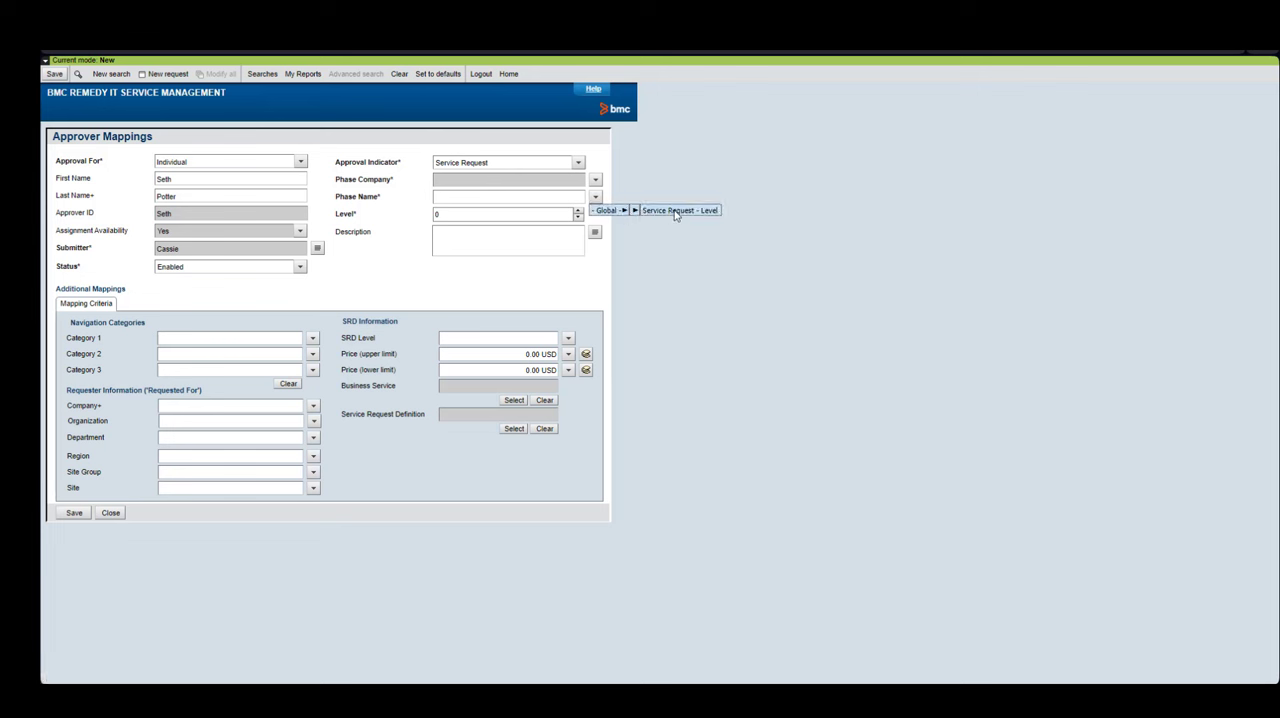
left_click(680, 211)
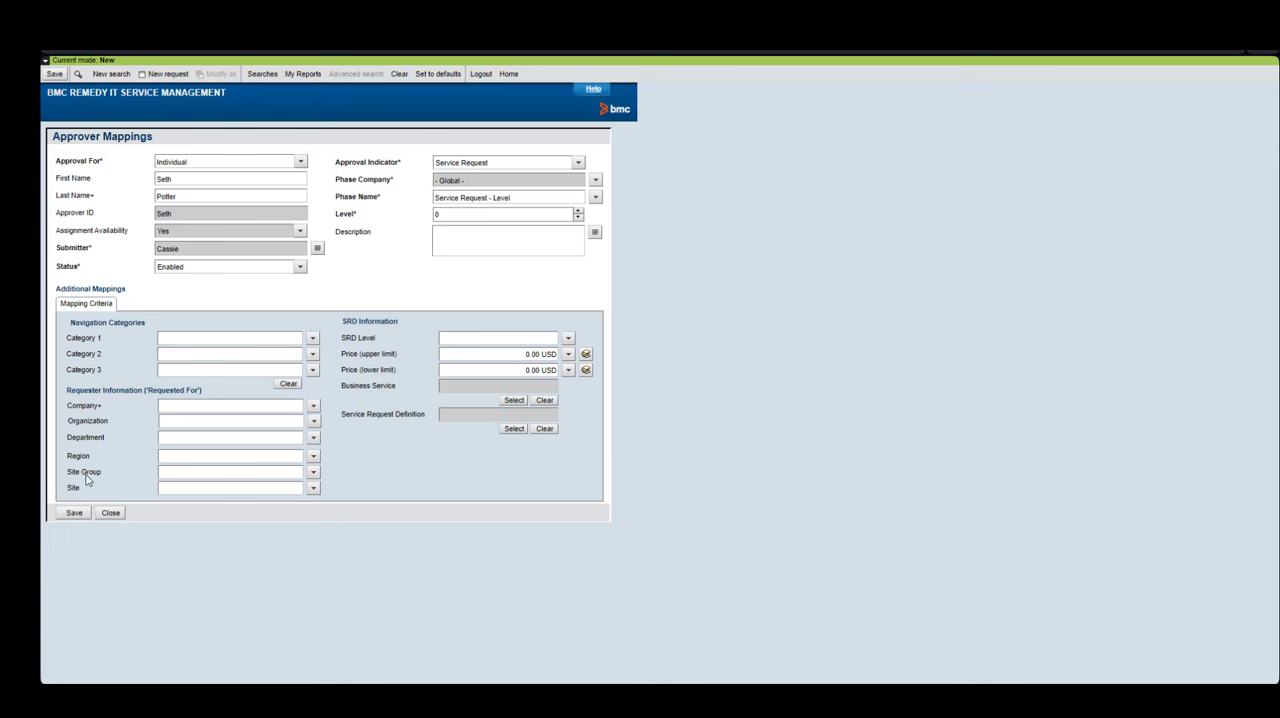
left_click(72, 513)
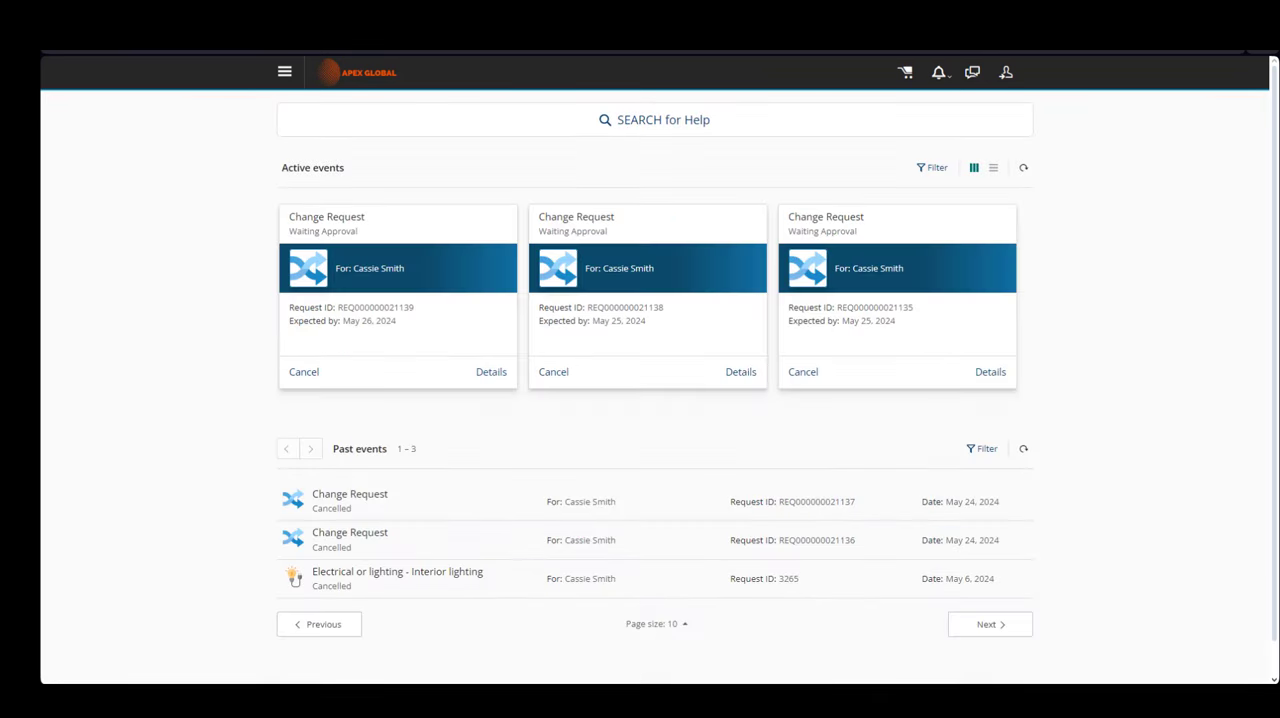
- Open a Change Request waiting for approval in the service portal's active events
left_click(860, 314)
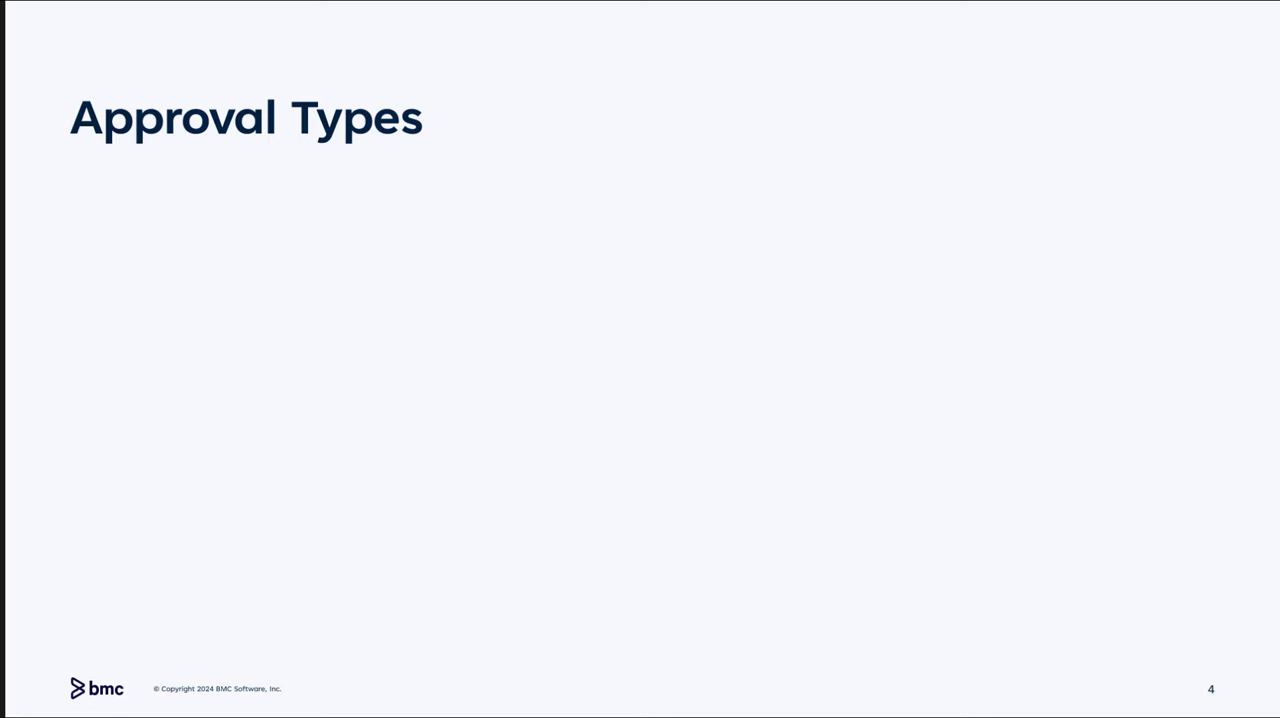
key("Right")
key("Right")
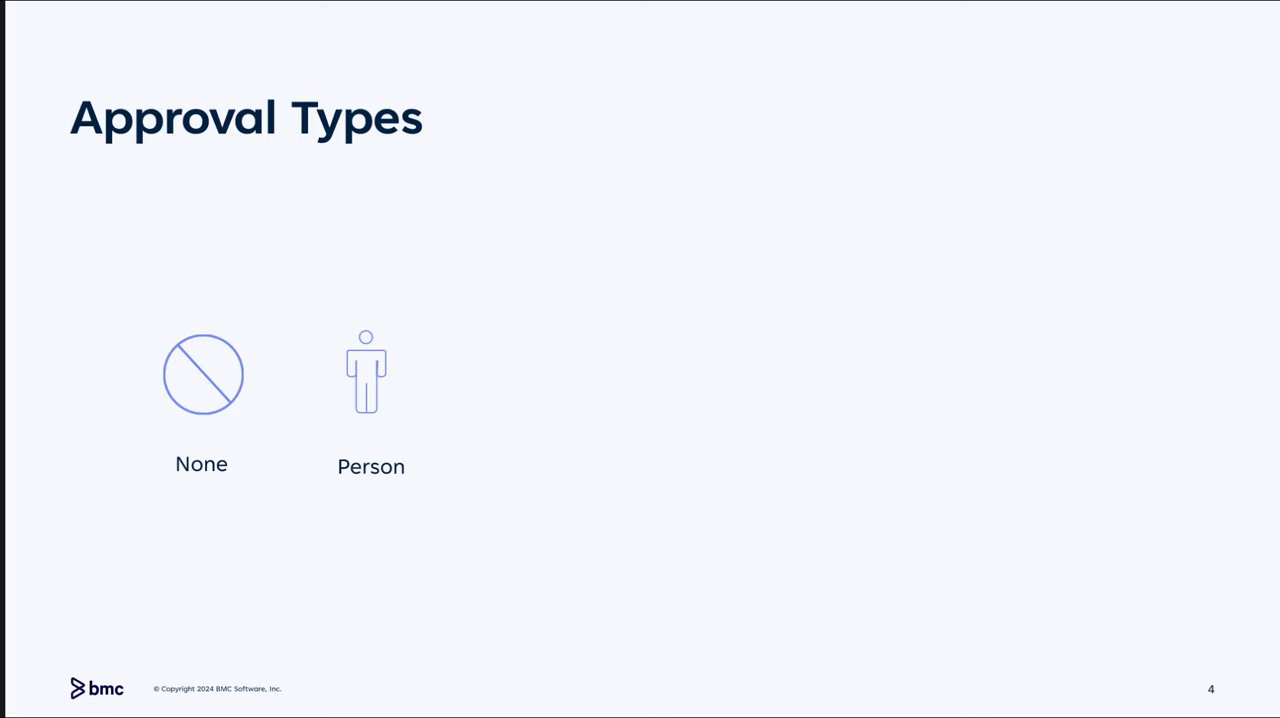
key("Right")
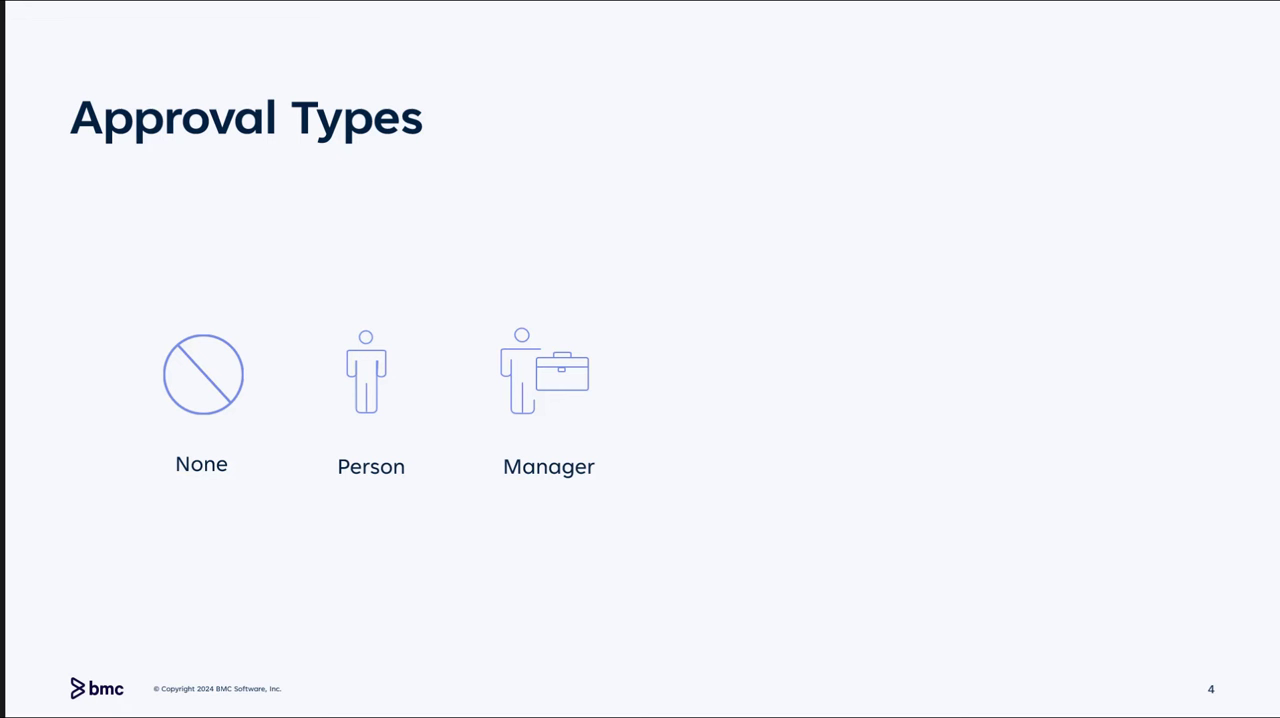
key("Right")
key("Right")
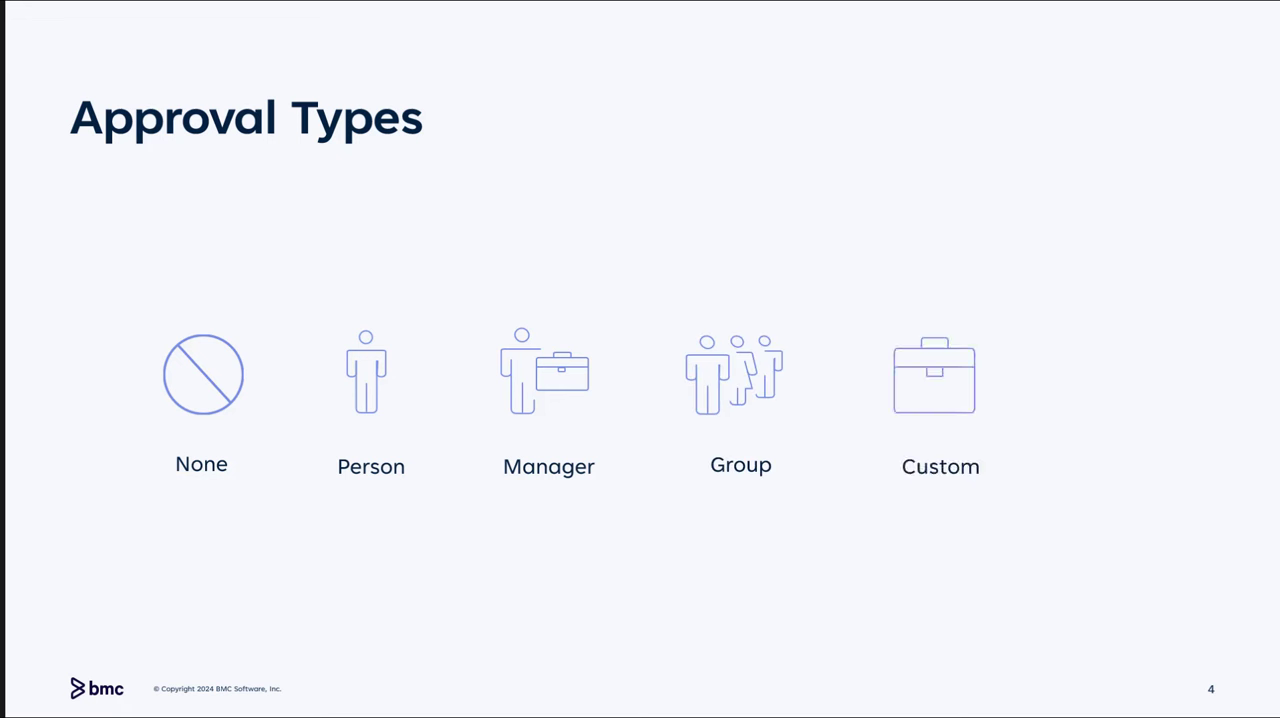
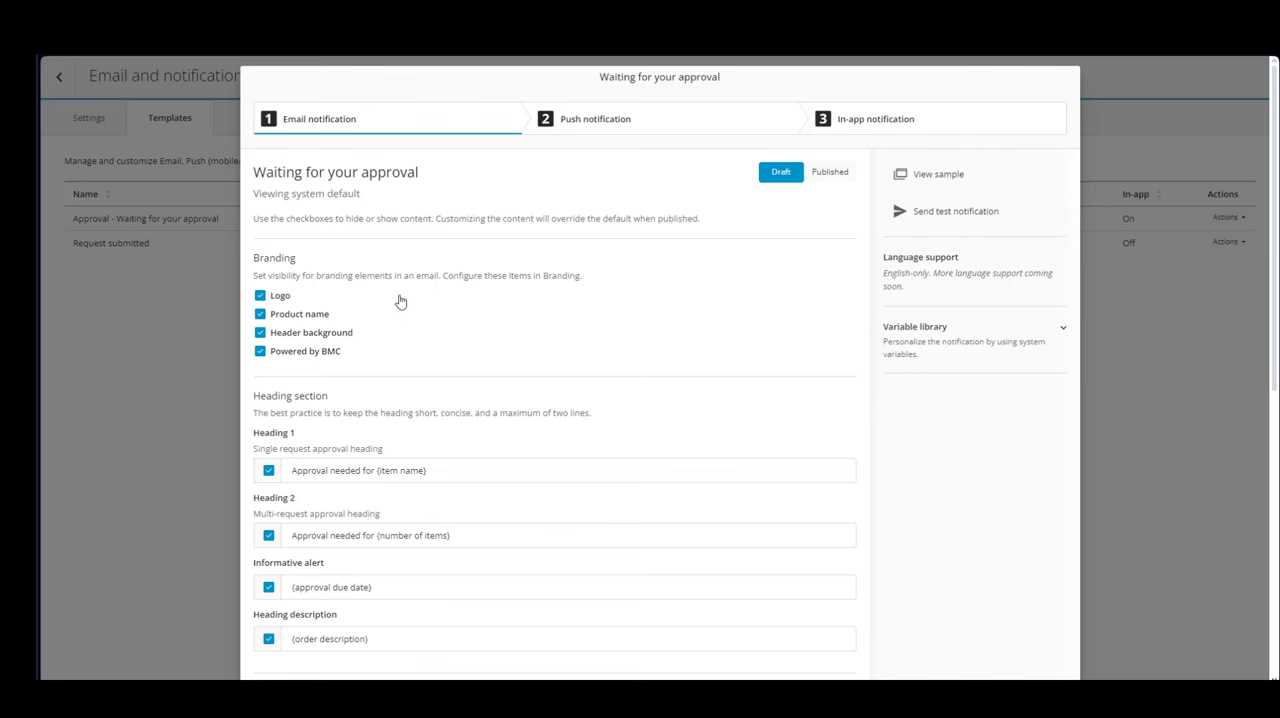
- Scroll through the email notification template for Waiting for your approval to review its branding, heading, content and footer sections
scroll(408, 321, "down", 2)
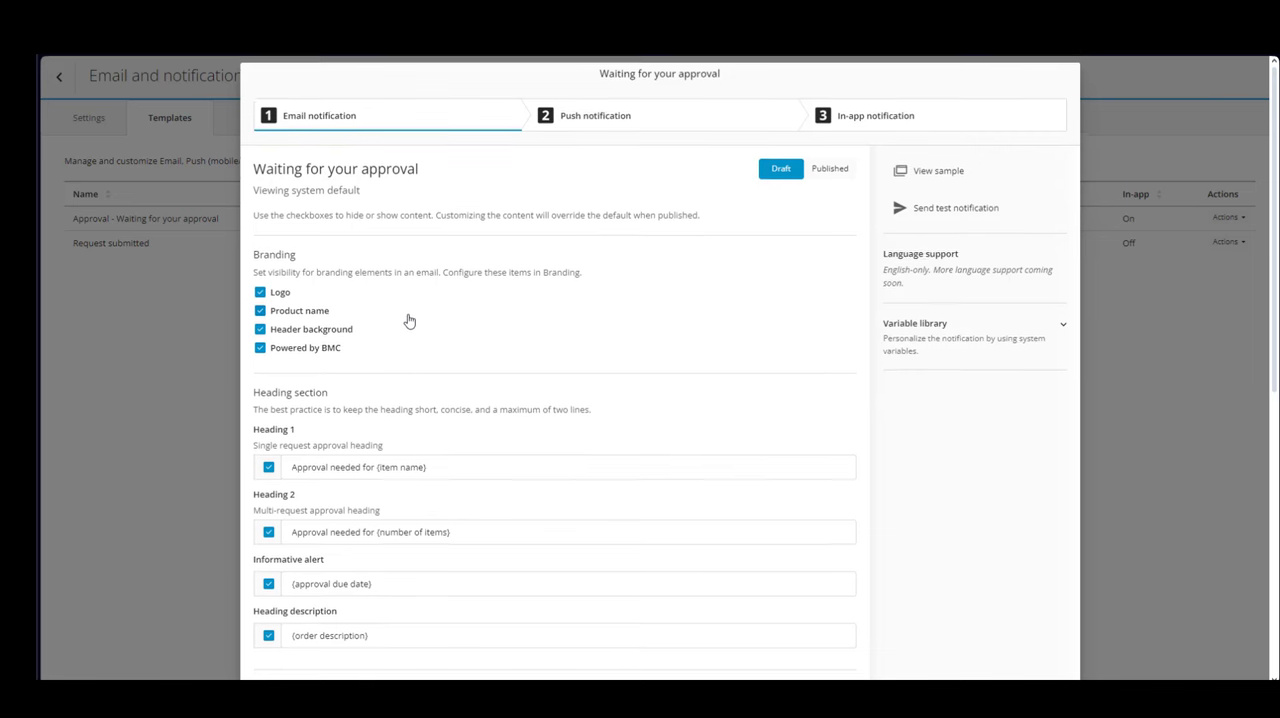
scroll(408, 320, "down", 3)
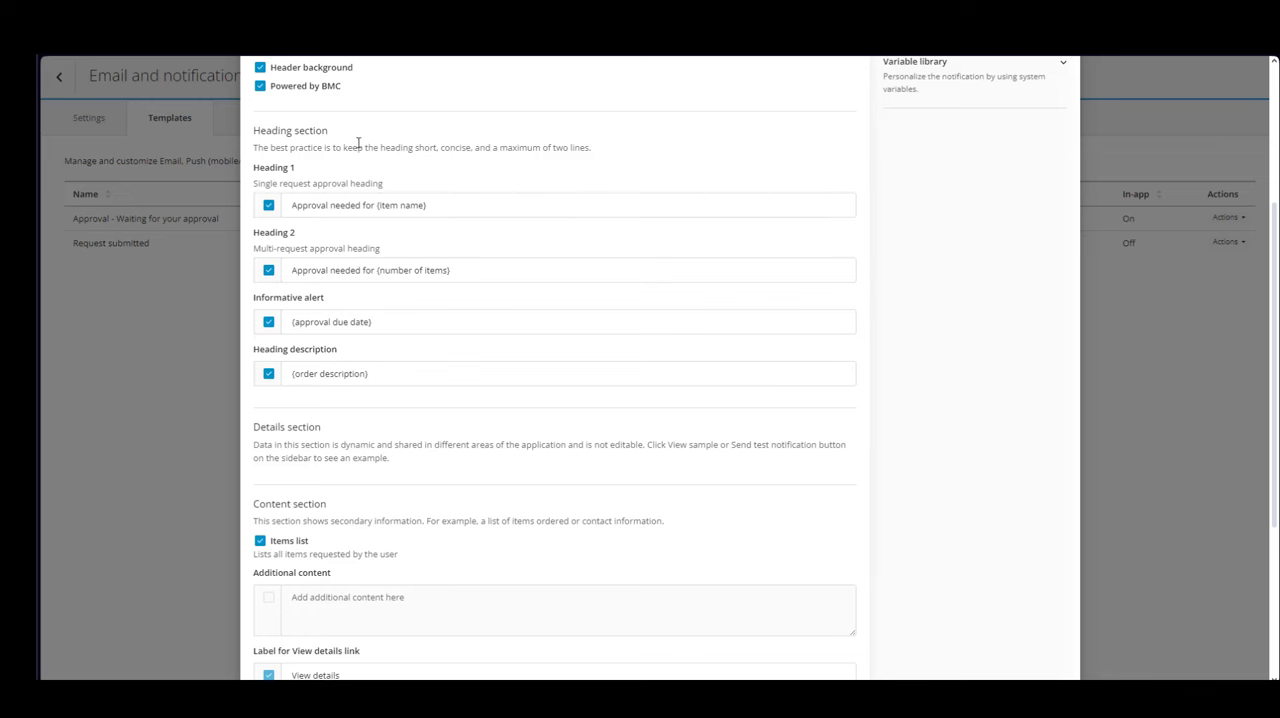
scroll(407, 475, "down", 3)
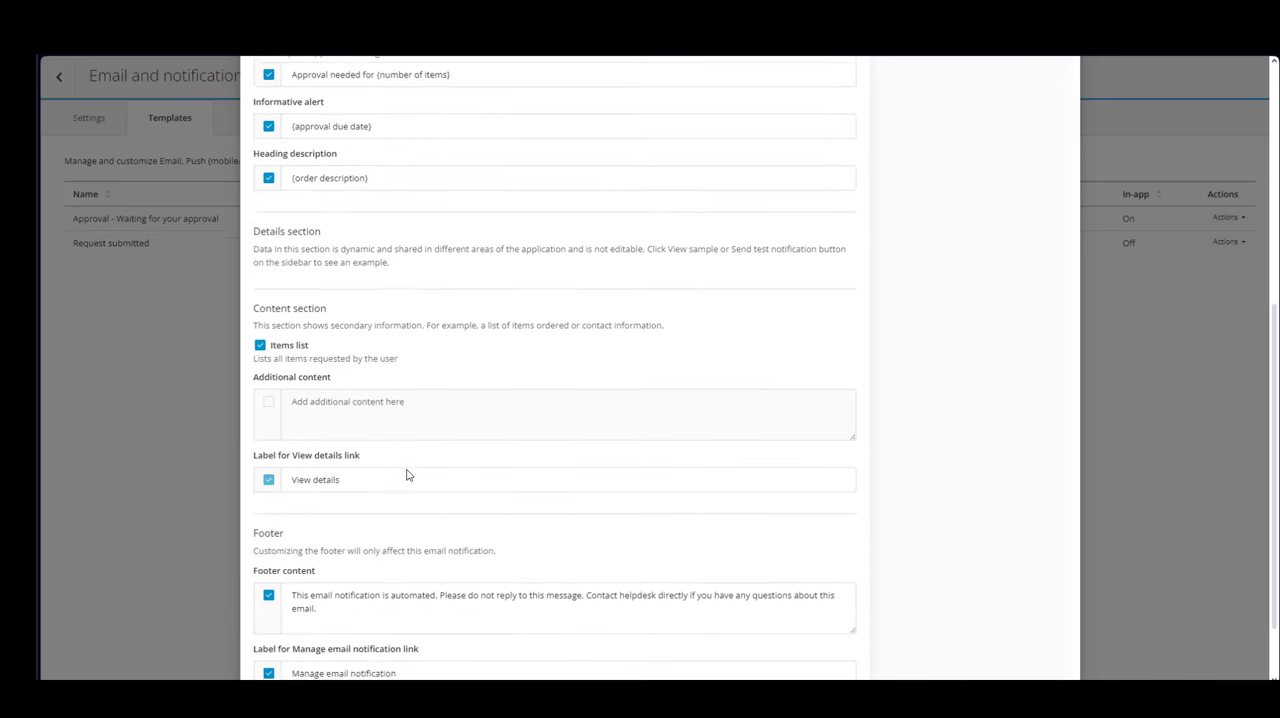
scroll(407, 475, "down", 2)
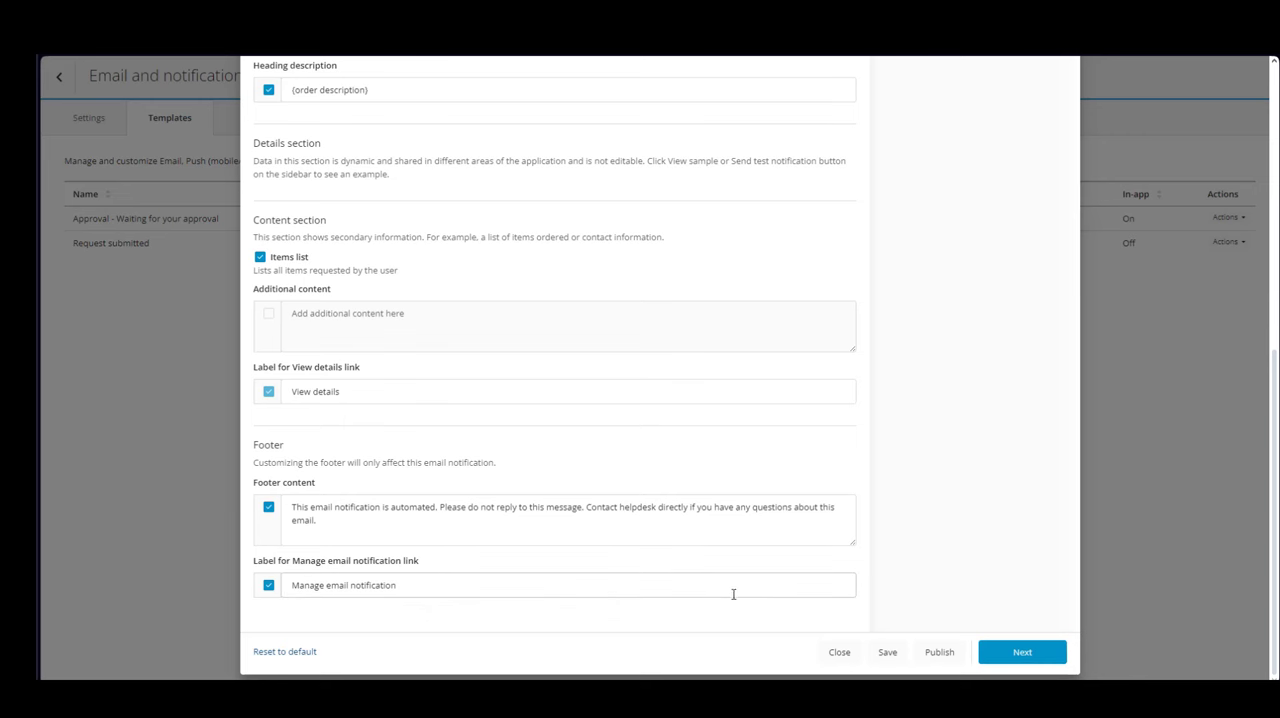
left_click(1008, 652)
scroll(407, 474, "down", 2)
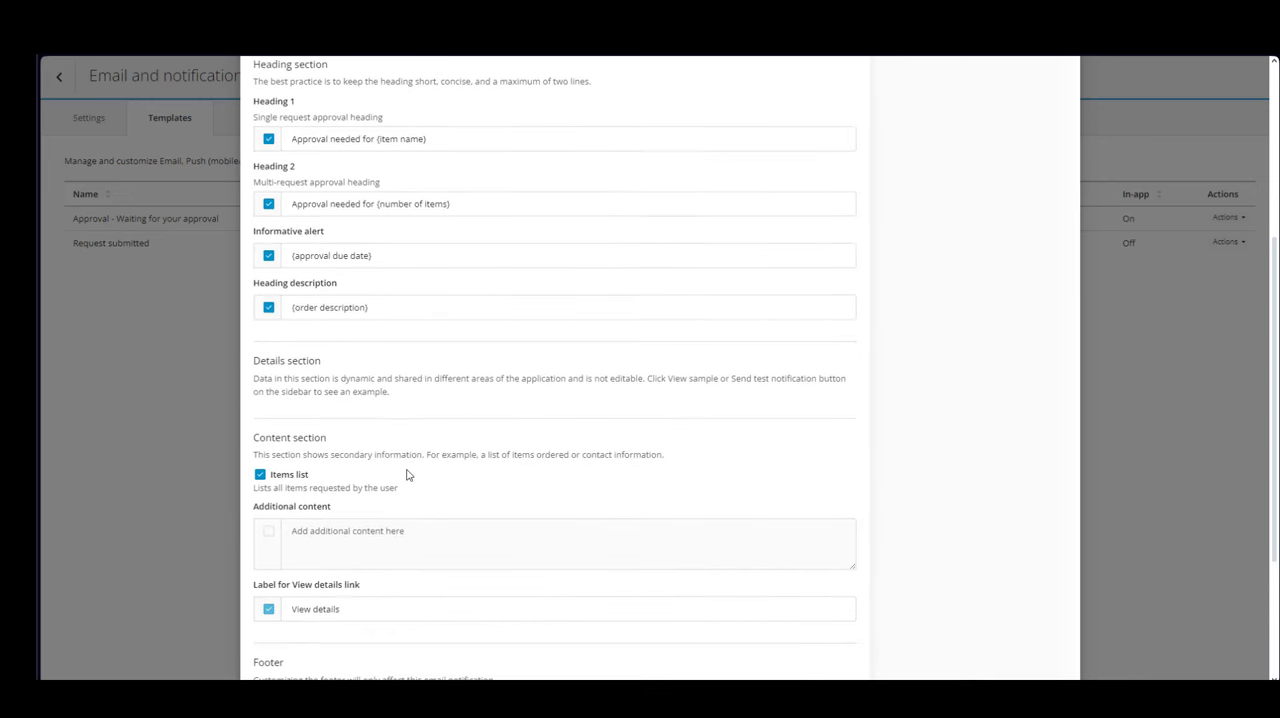
scroll(407, 474, "down", 4)
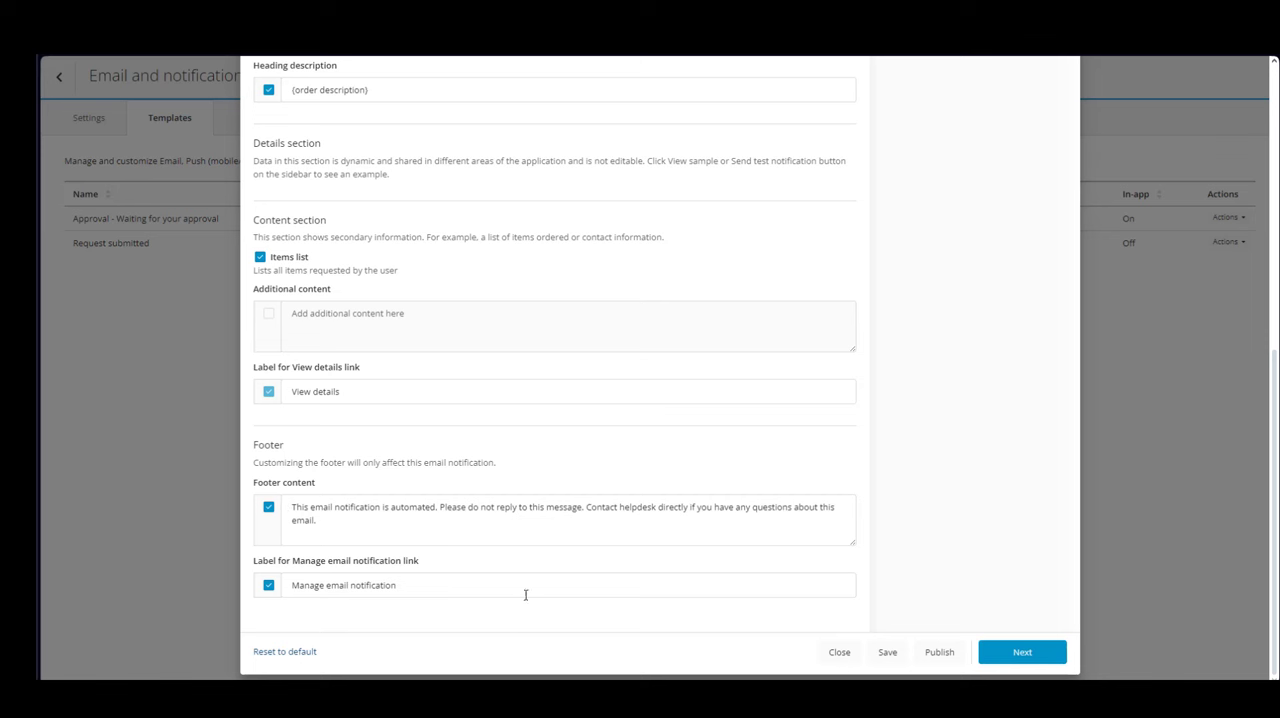
scroll(408, 477, "up", 3)
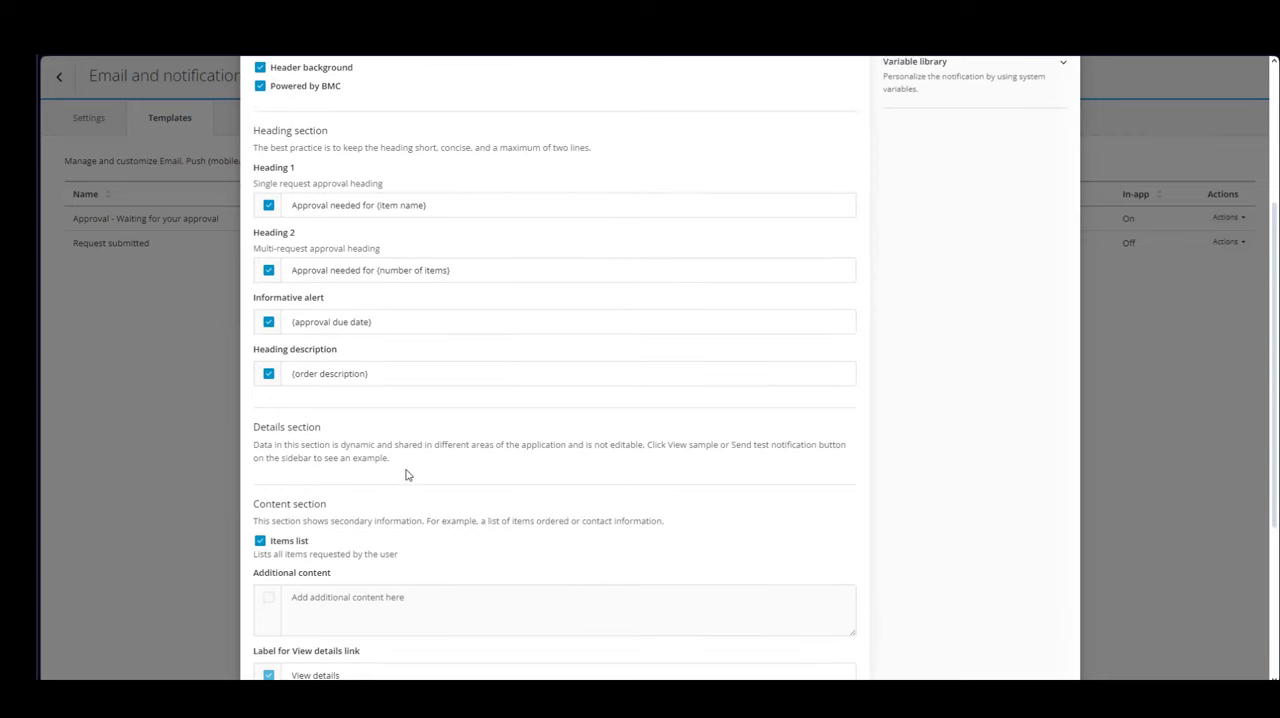
scroll(408, 477, "down", 2)
scroll(408, 475, "down", 3)
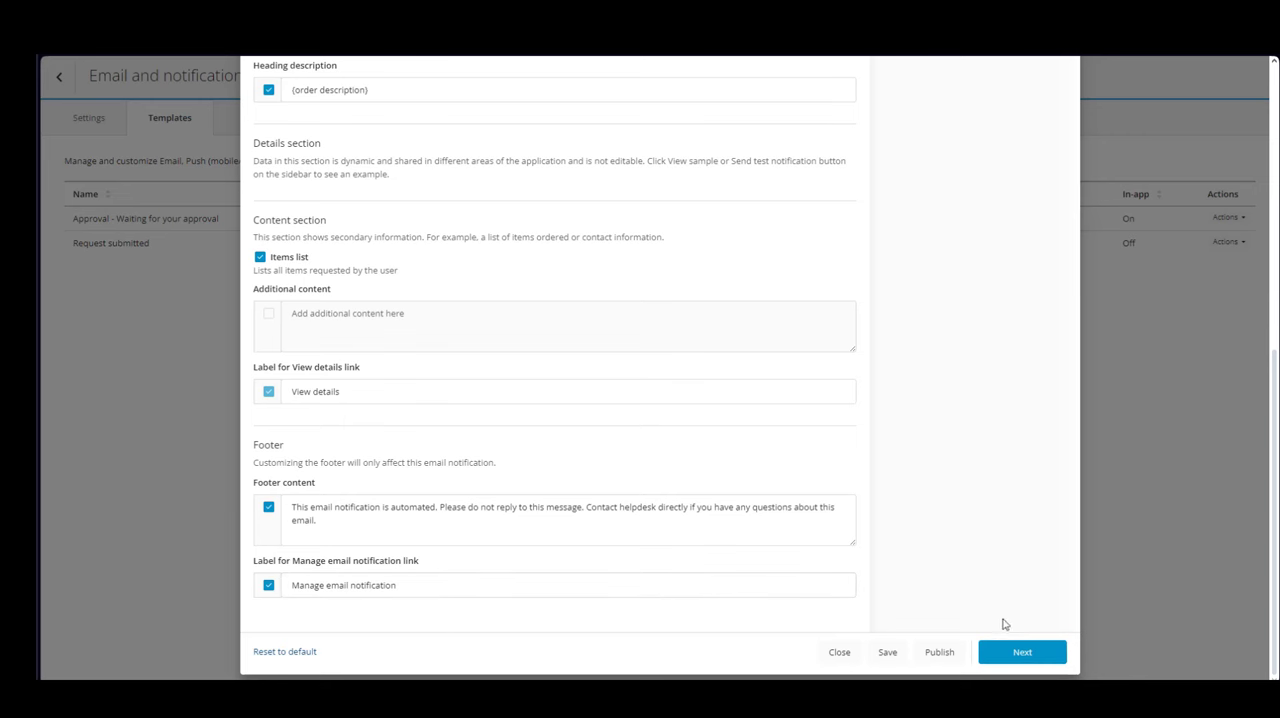
- Advance to the push notification template and expand its variable library
left_click(1022, 651)
scroll(407, 475, "down", 1)
scroll(407, 475, "down", 3)
left_click(1020, 652)
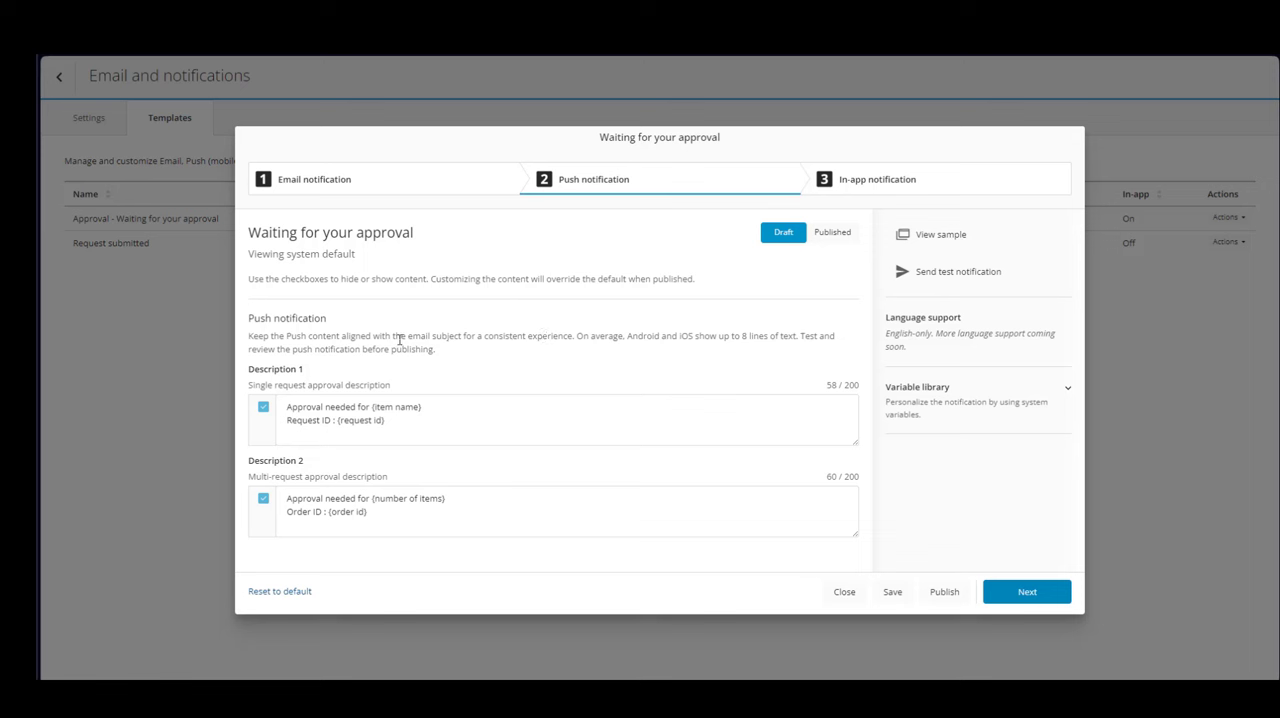
left_click(1067, 387)
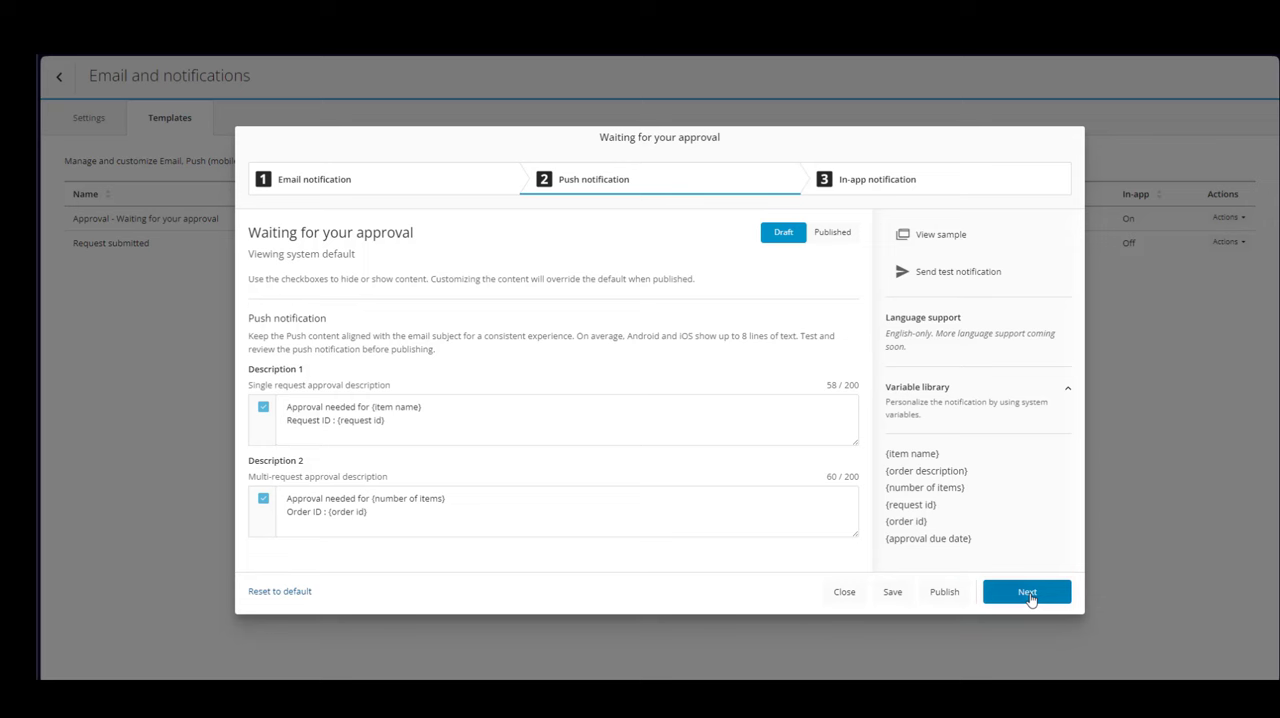
- Advance to the in-app notification template and view its sample preview on the In-app tab
left_click(1028, 592)
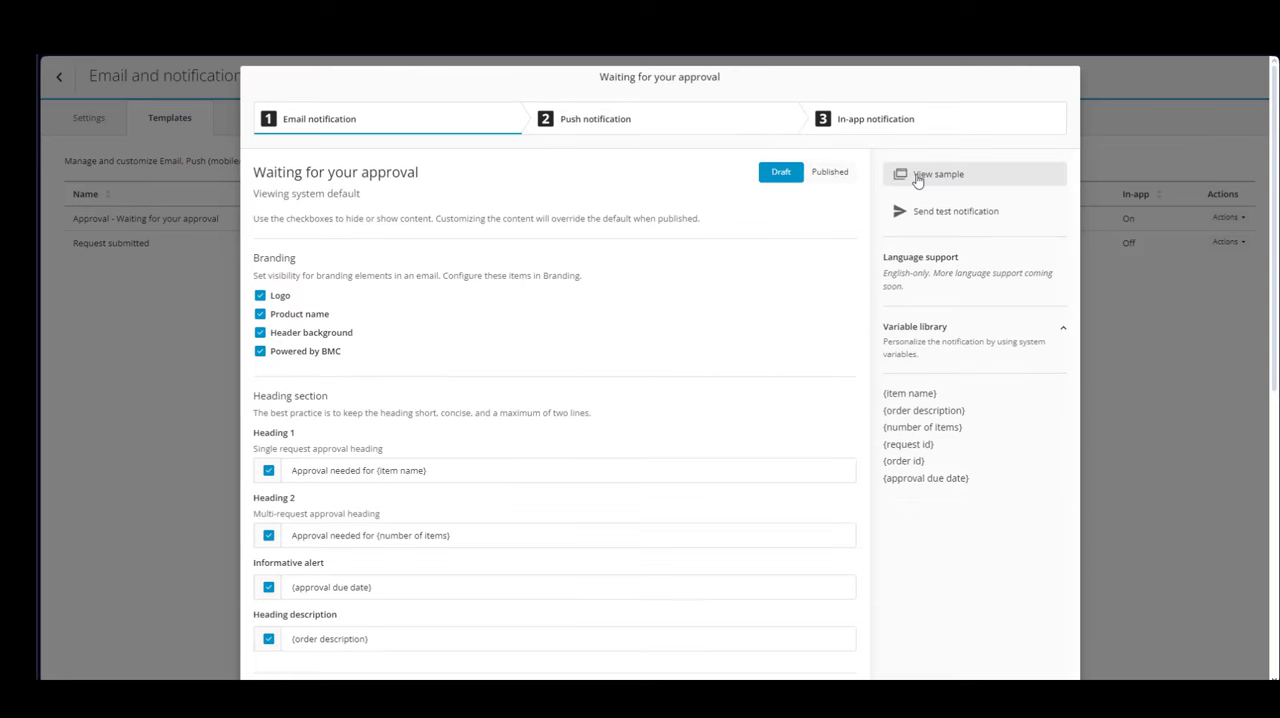
left_click(915, 175)
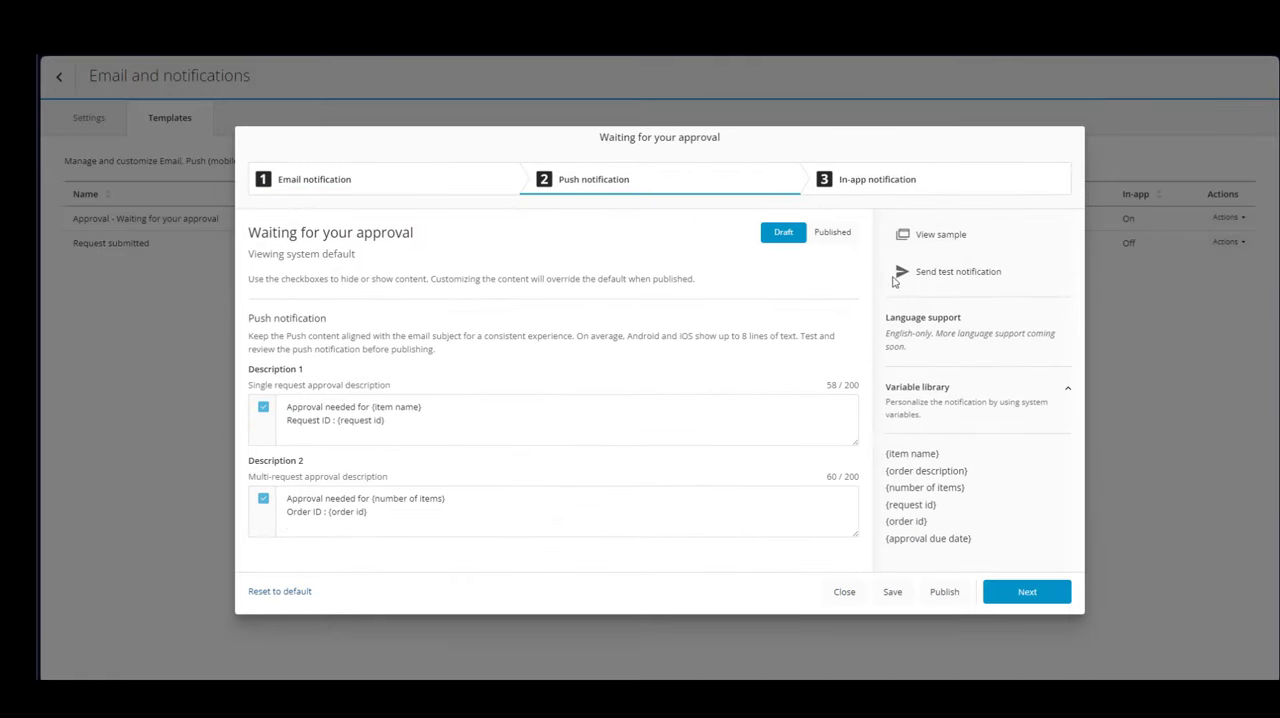
left_click(932, 240)
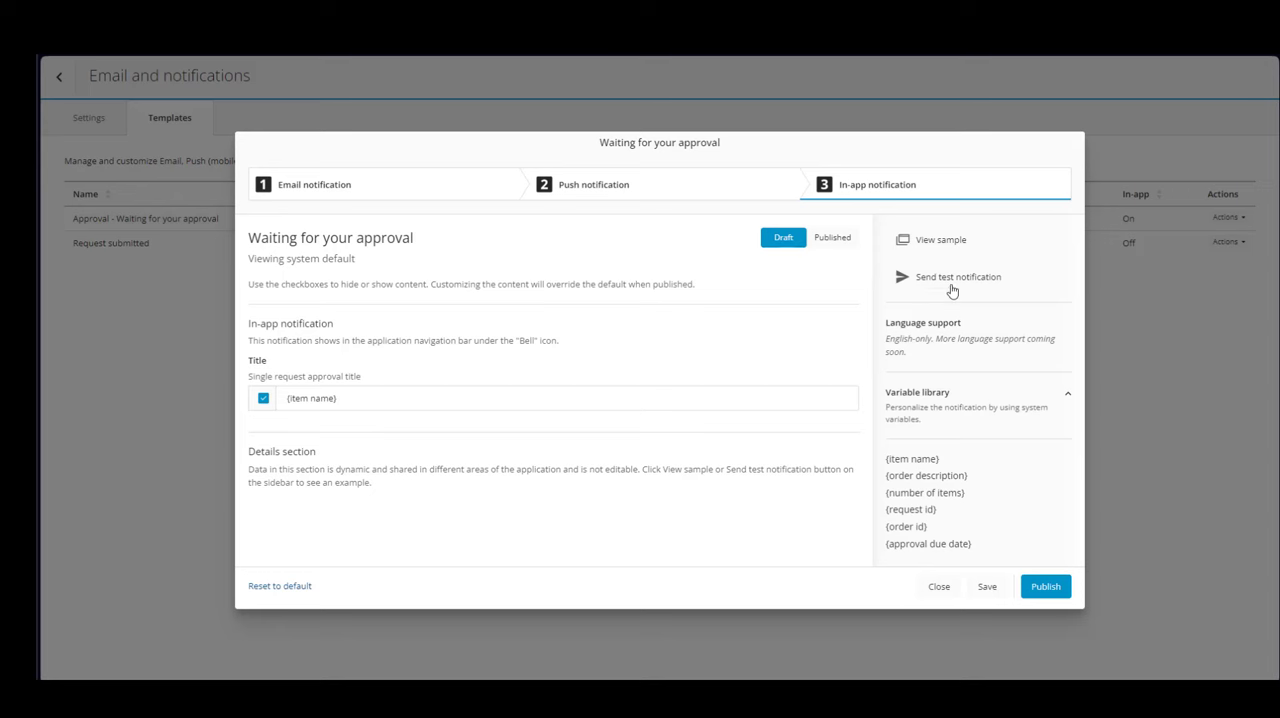
left_click(940, 240)
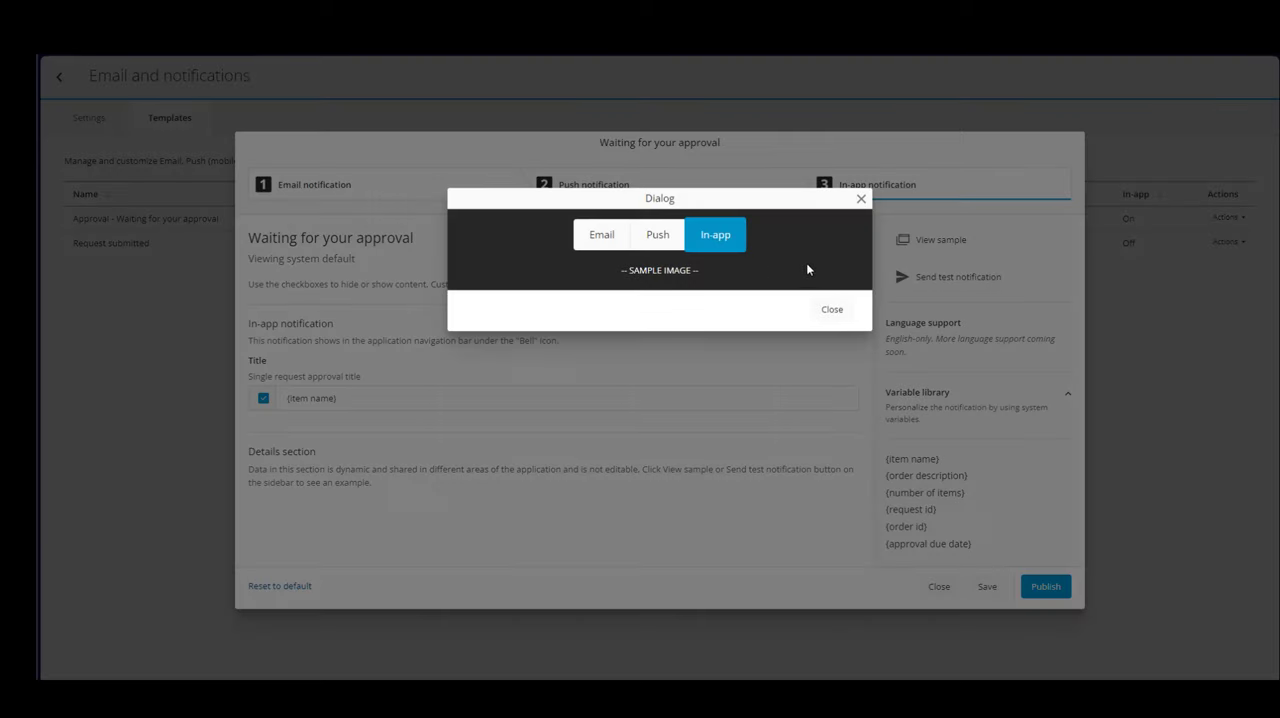
left_click(716, 238)
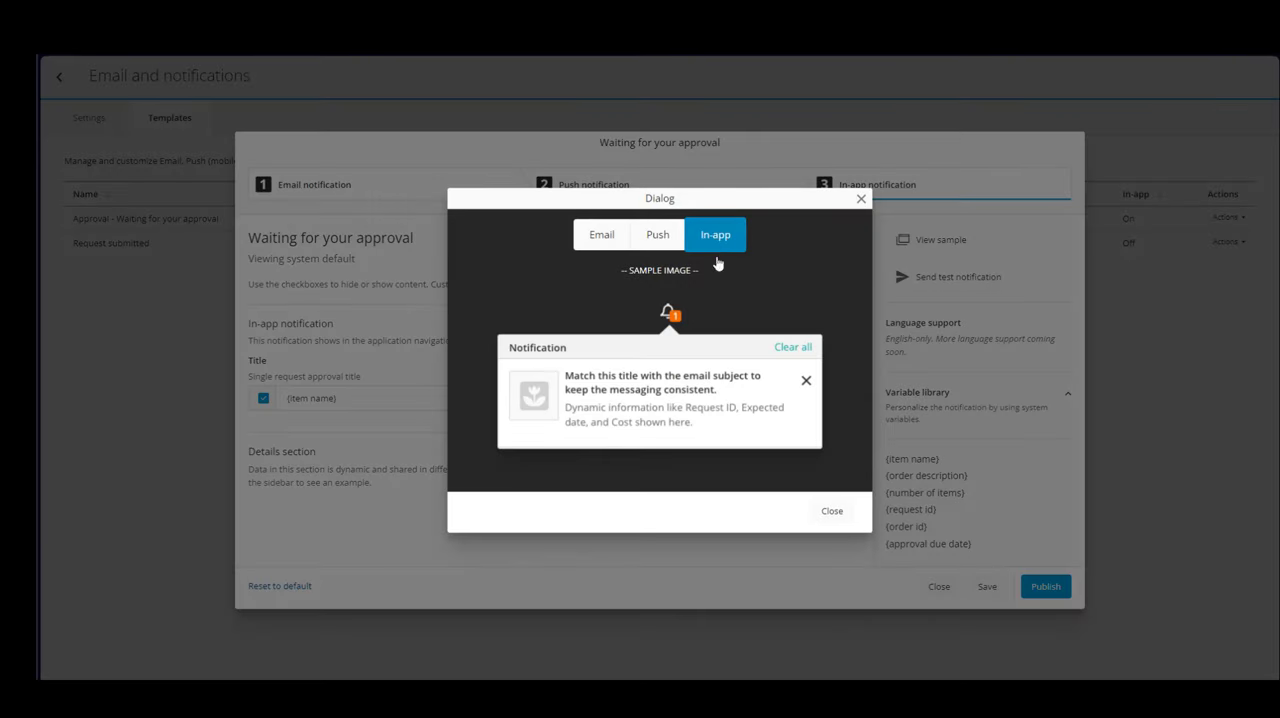